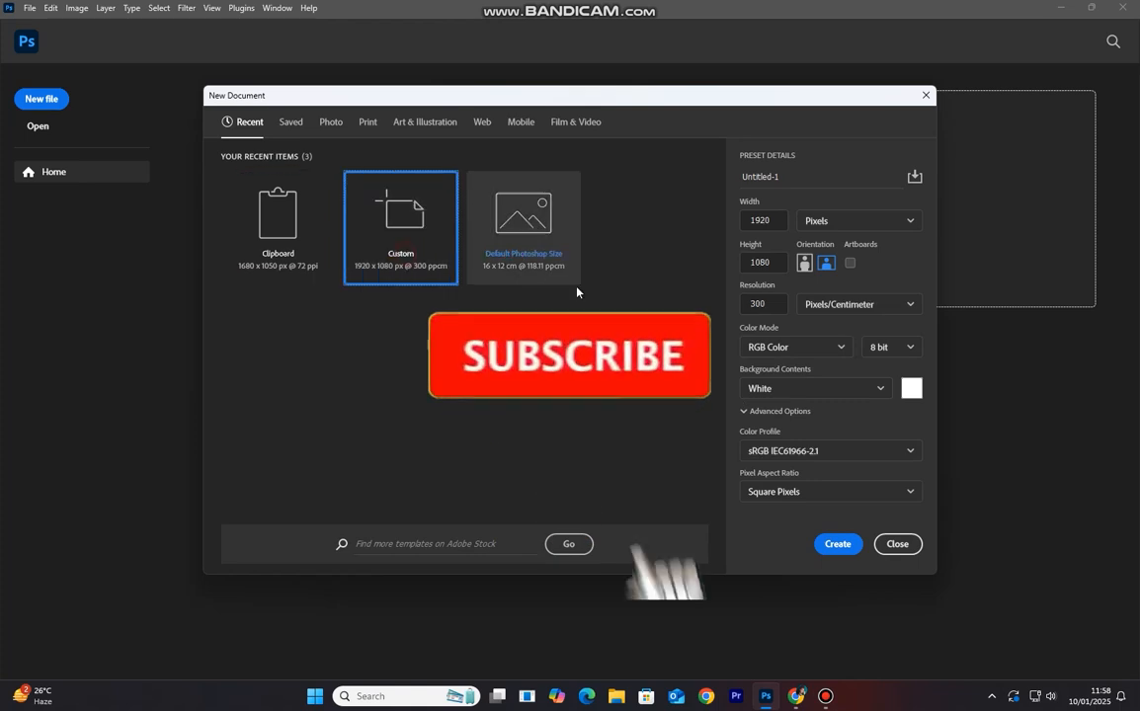
- Create a white 1920 × 1080 px RGB document at 300 pixels/centimeter and place the image ger embedded, filling the canvas
{"action": "left_click", "coordinate": [836, 544]}
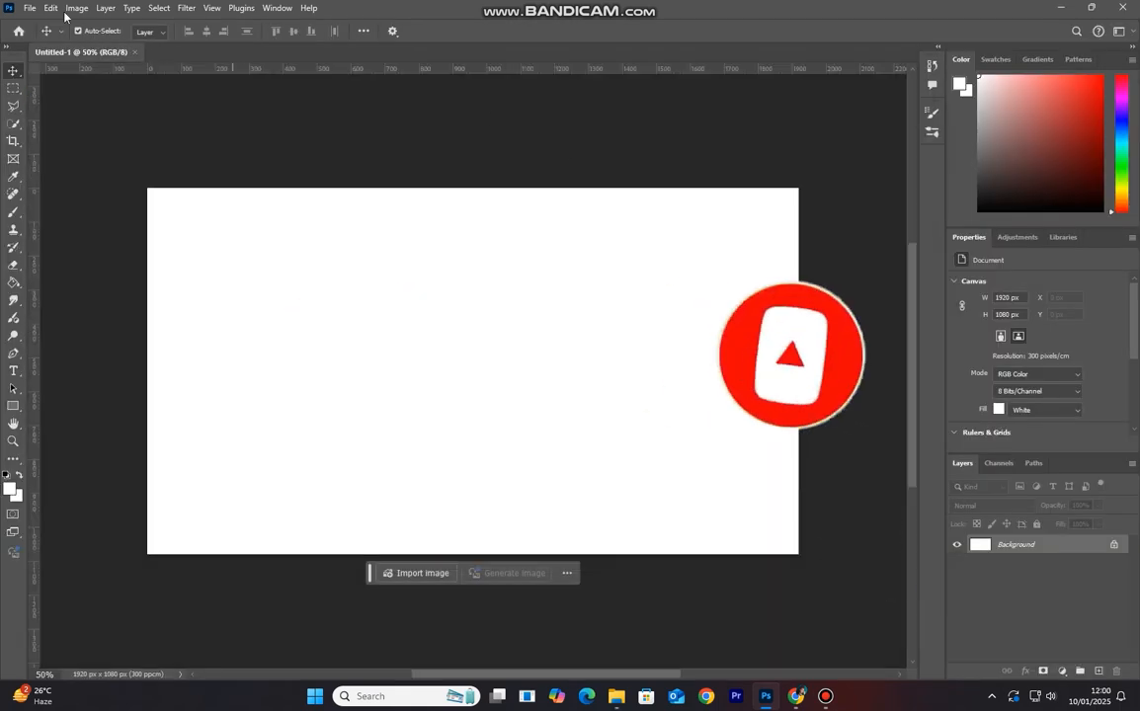
{"action": "left_click", "coordinate": [29, 8]}
{"action": "left_click", "coordinate": [59, 252]}
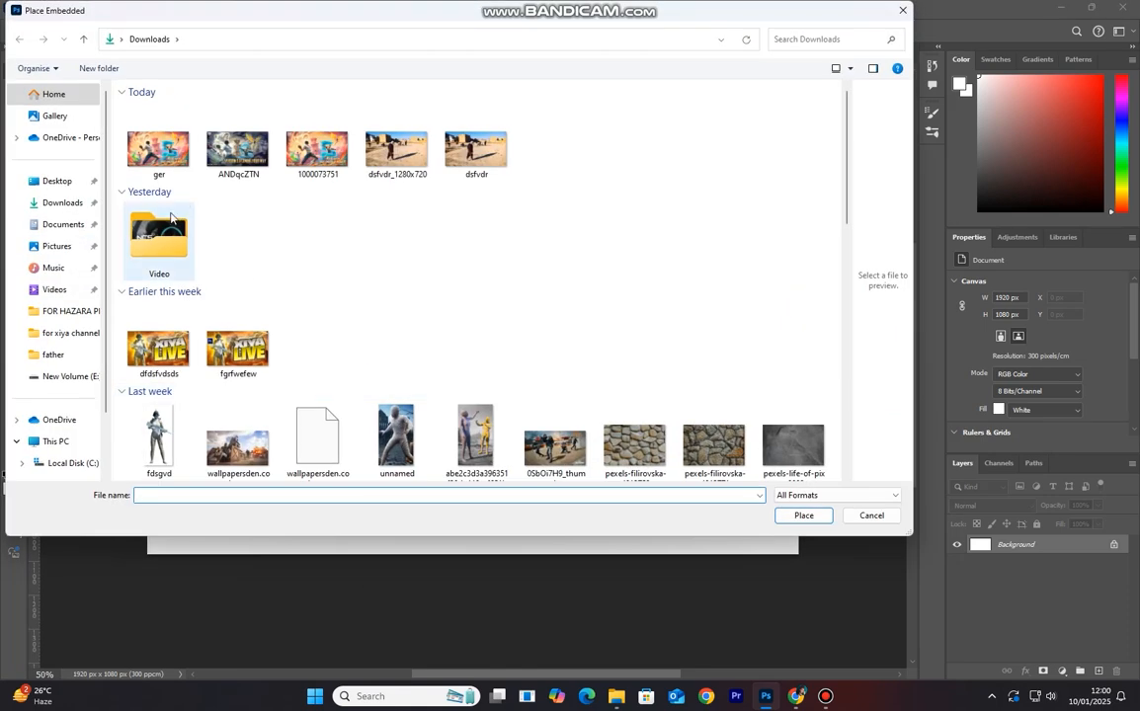
{"action": "double_click", "coordinate": [143, 127]}
{"action": "left_click", "coordinate": [673, 30]}
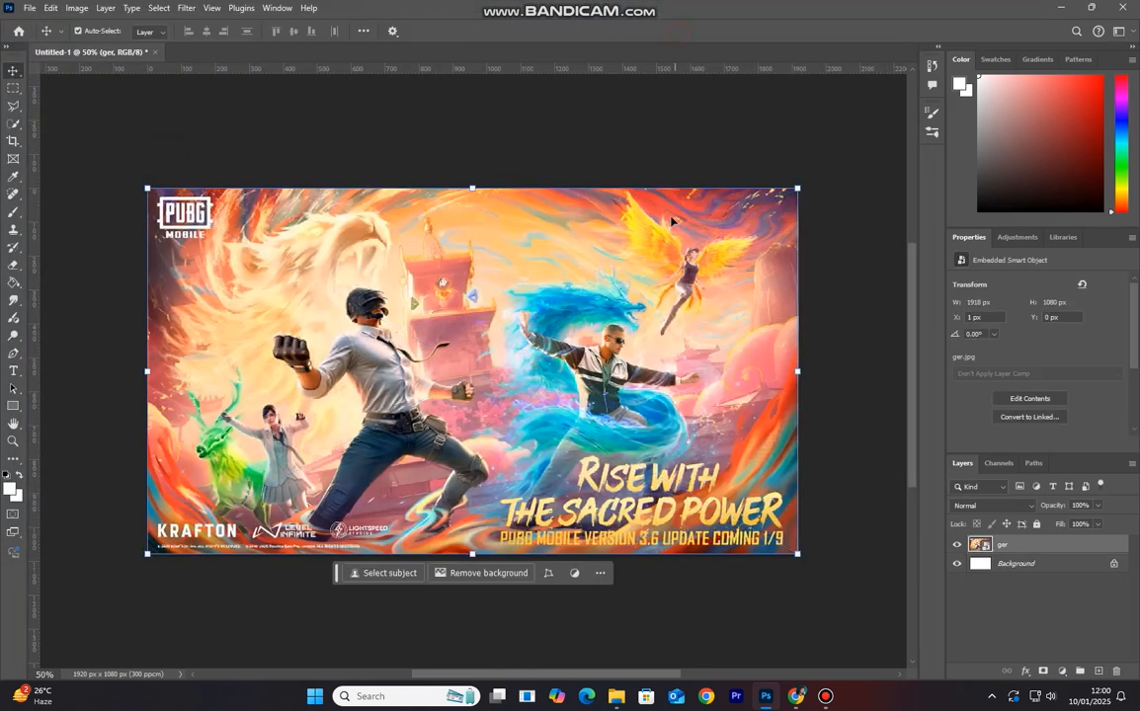
- Open the mummy image file unnamed from Downloads as a separate document
{"action": "left_click", "coordinate": [29, 8]}
{"action": "left_click", "coordinate": [40, 41]}
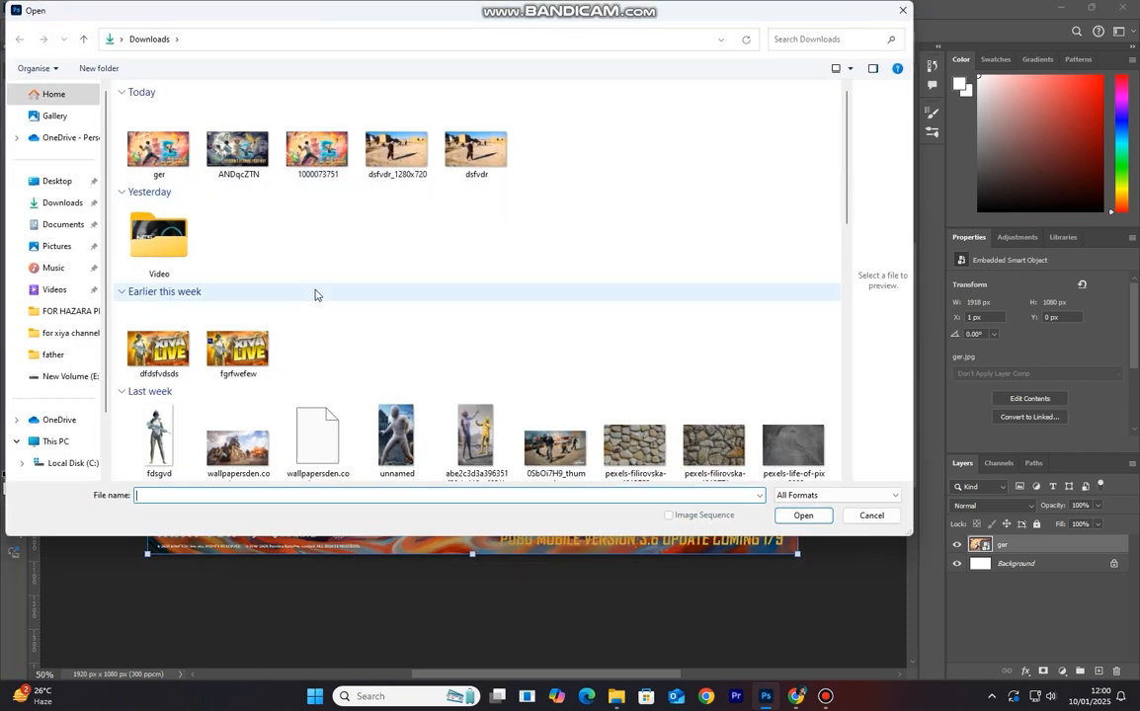
{"action": "double_click", "coordinate": [396, 434]}
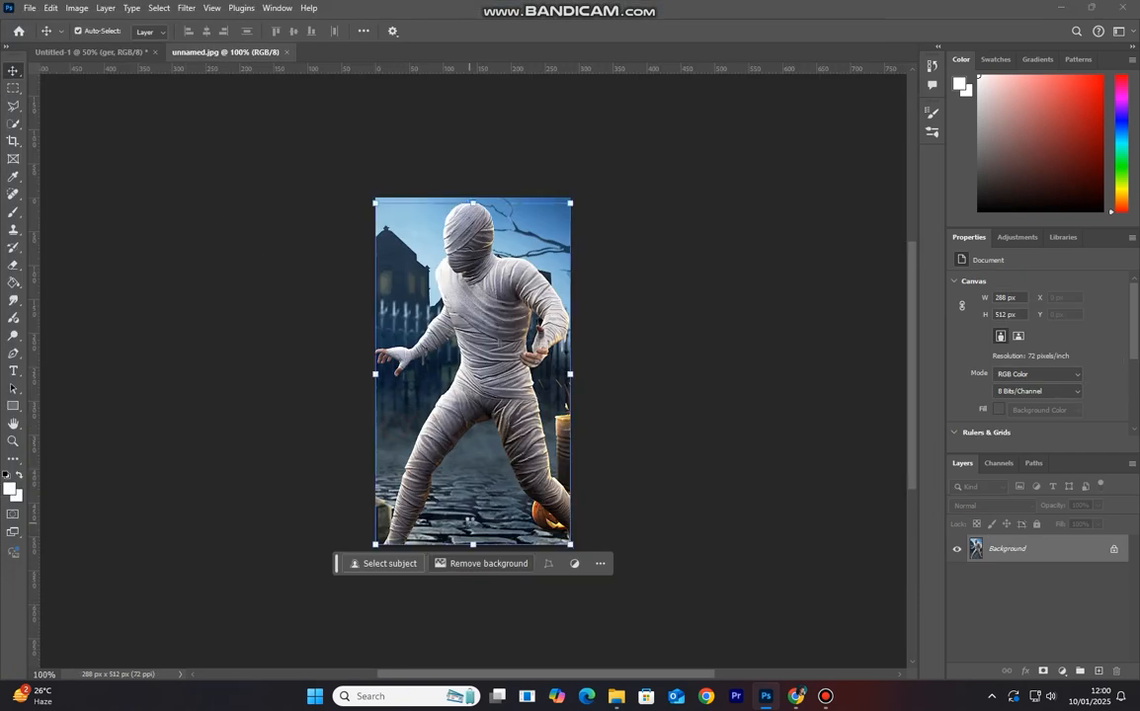
- Remove the mummy image's background, bring the cutout into Untitled-1 and enlarge it to 1067 × 1648 px over the right half
{"action": "left_click_drag", "start_coordinate": [510, 345], "coordinate": [690, 405]}
{"action": "scroll", "coordinate": [692, 400], "scroll_direction": "down", "scroll_amount": 1}
{"action": "left_click_drag", "start_coordinate": [694, 357], "coordinate": [808, 199]}
{"action": "left_click", "coordinate": [609, 31]}
{"action": "left_click_drag", "start_coordinate": [667, 374], "coordinate": [676, 409]}
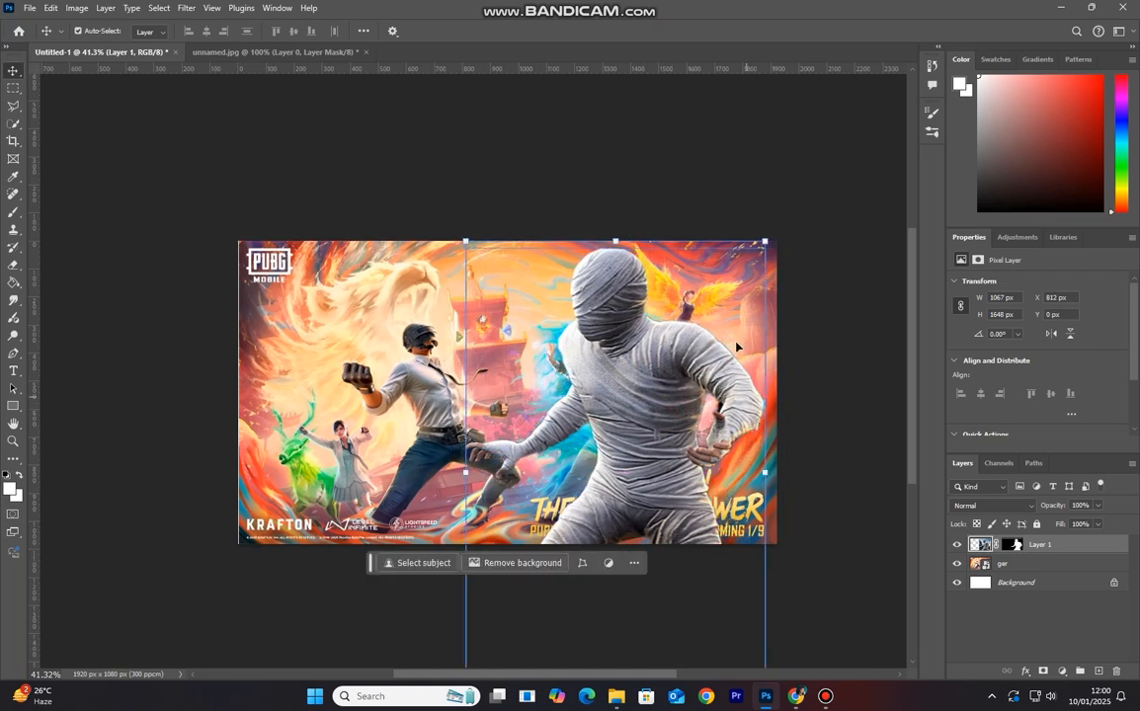
{"action": "left_click", "coordinate": [711, 188]}
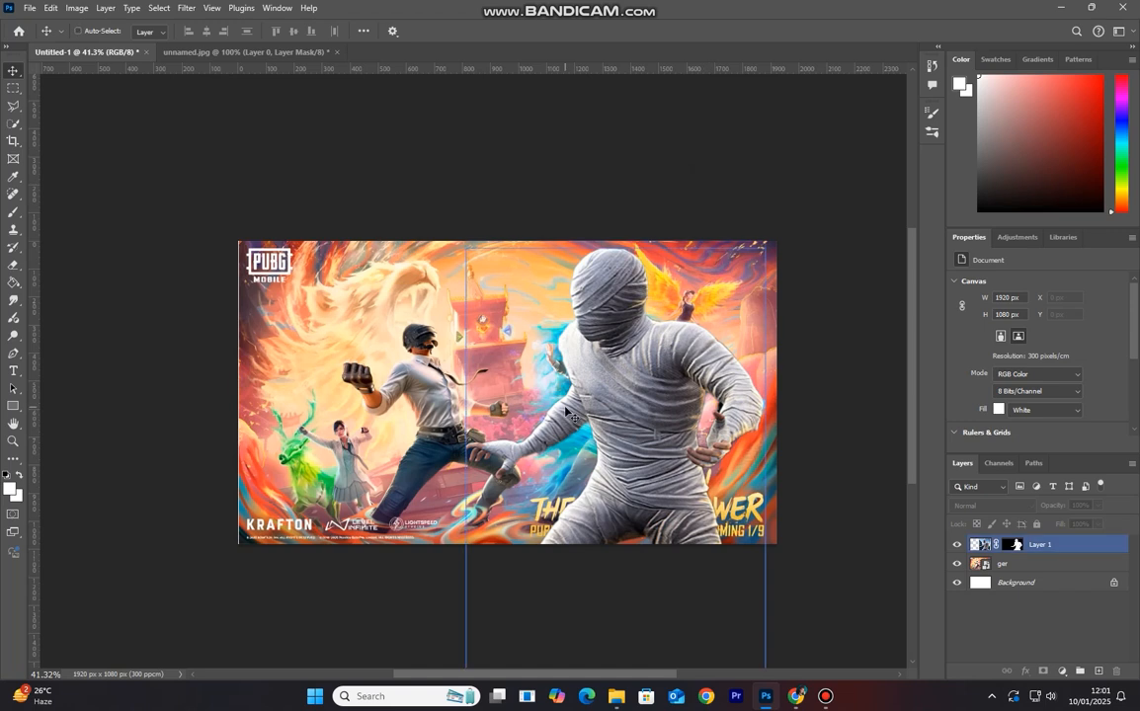
- Duplicate the ger layer and hide the original ger layer
{"action": "scroll", "coordinate": [568, 415], "scroll_direction": "up", "scroll_amount": 2}
{"action": "scroll", "coordinate": [568, 415], "scroll_direction": "down", "scroll_amount": 3}
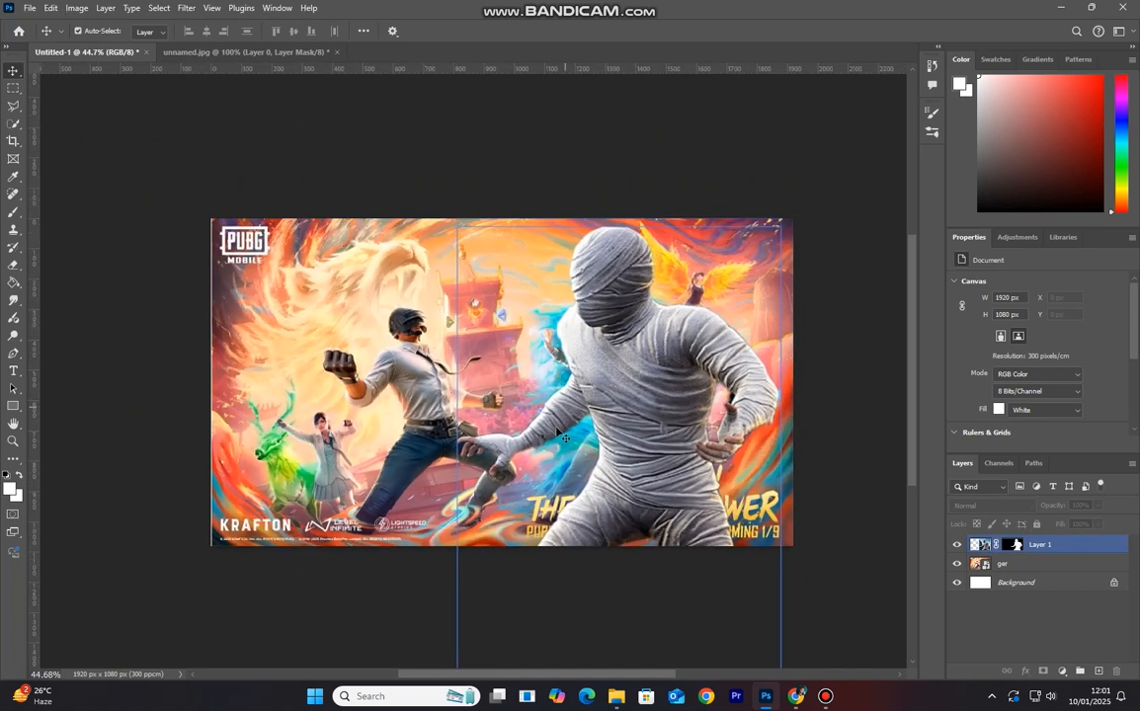
{"action": "left_click", "coordinate": [1023, 565]}
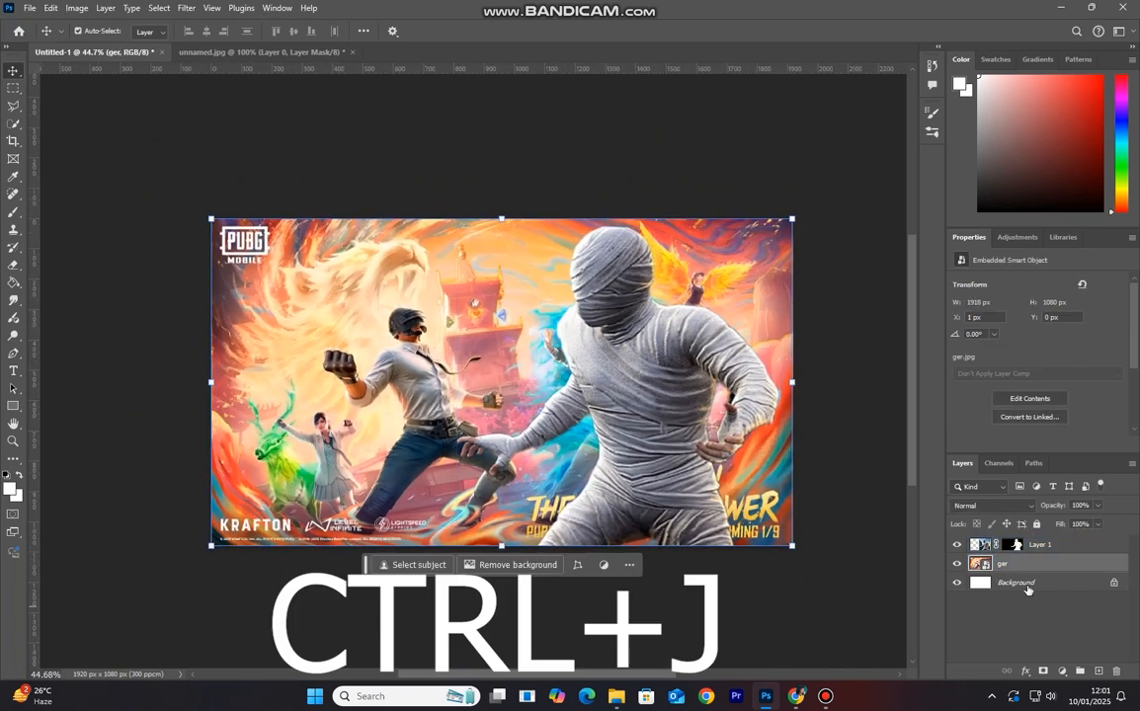
{"action": "key", "text": "ctrl+j"}
{"action": "left_click", "coordinate": [957, 583]}
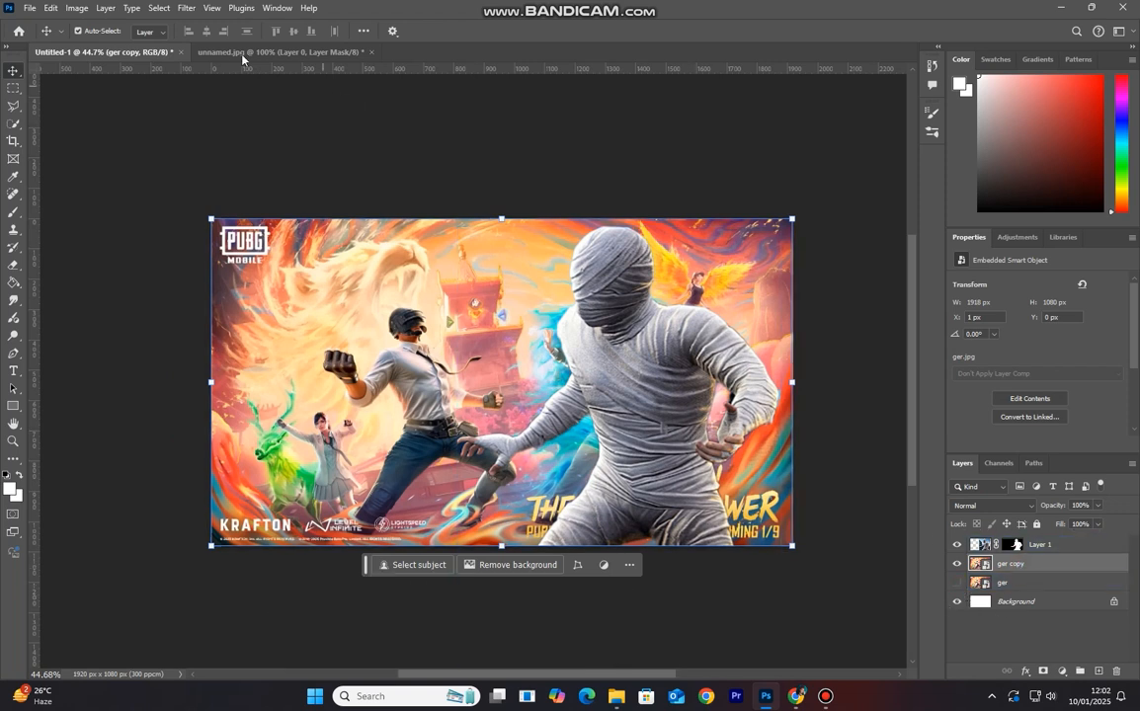
- Apply a Motion Blur with a 45° angle and a 1400-pixel distance to the ger copy layer
{"action": "left_click", "coordinate": [186, 7]}
{"action": "mouse_move", "coordinate": [203, 184]}
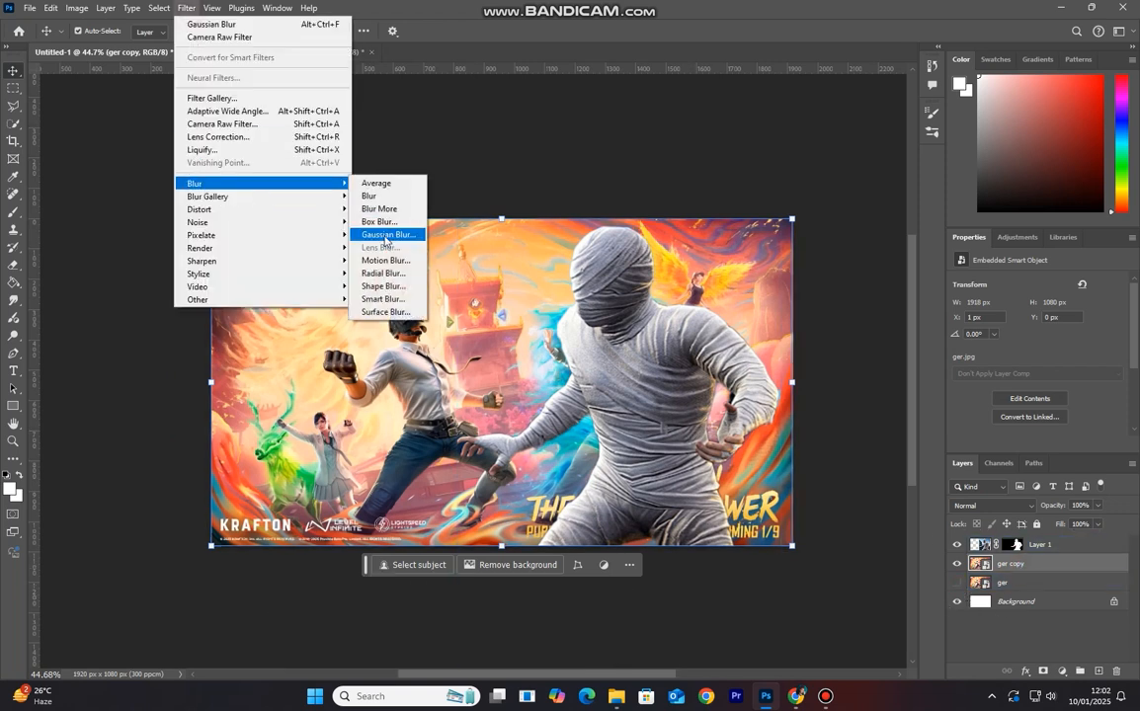
{"action": "left_click", "coordinate": [380, 259]}
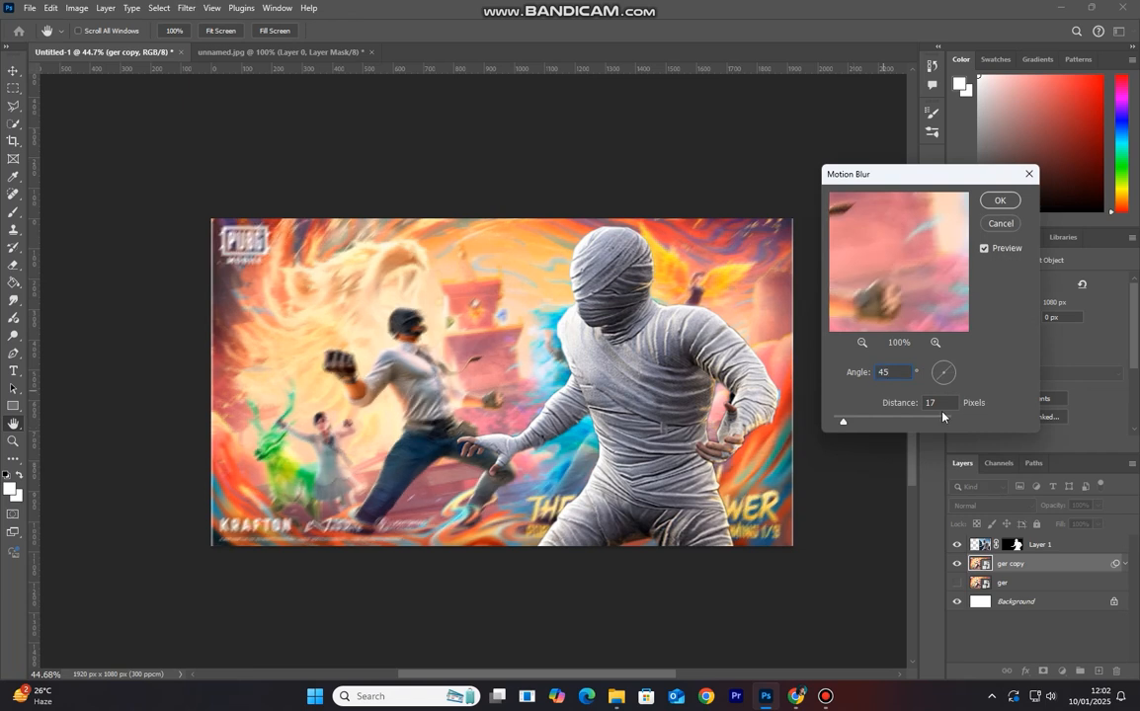
{"action": "type", "text": "1400"}
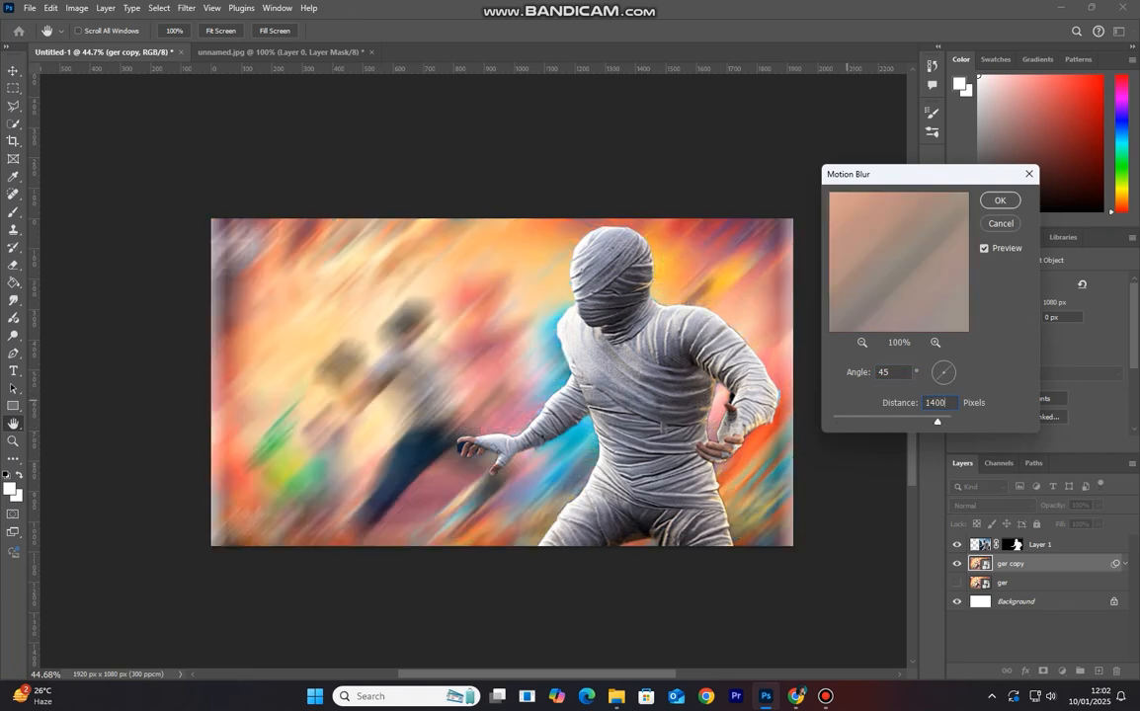
{"action": "left_click", "coordinate": [1001, 202]}
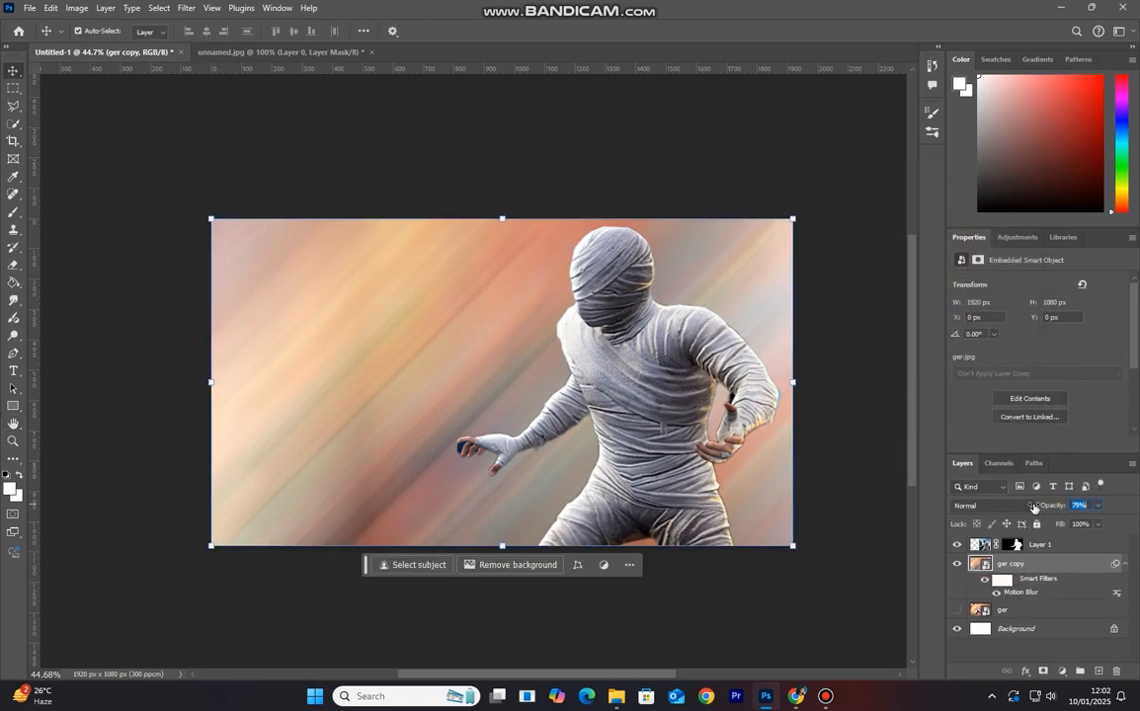
- Lower the ger copy layer's opacity to 81% and show the original ger layer again
{"action": "left_click_drag", "start_coordinate": [1040, 509], "coordinate": [1035, 507]}
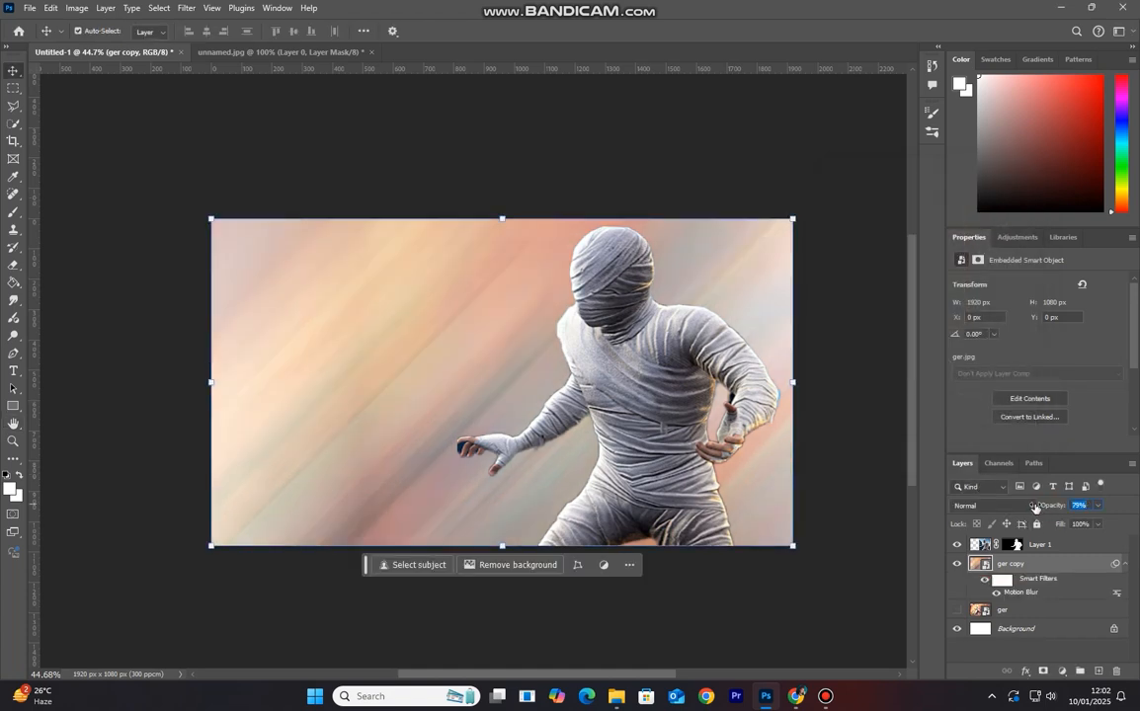
{"action": "left_click", "coordinate": [956, 610]}
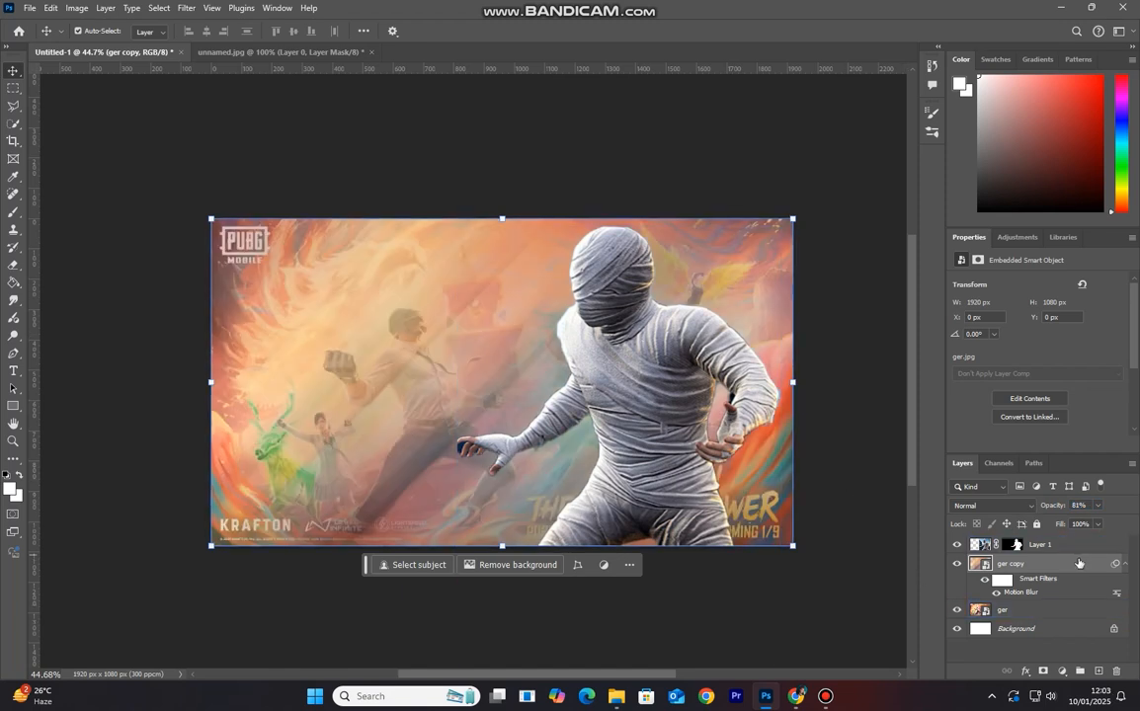
- Add a gradient fill layer above ger copy and set the gradient's first color stop to a light yellow-orange
{"action": "left_click", "coordinate": [1046, 571]}
{"action": "left_click", "coordinate": [1062, 671]}
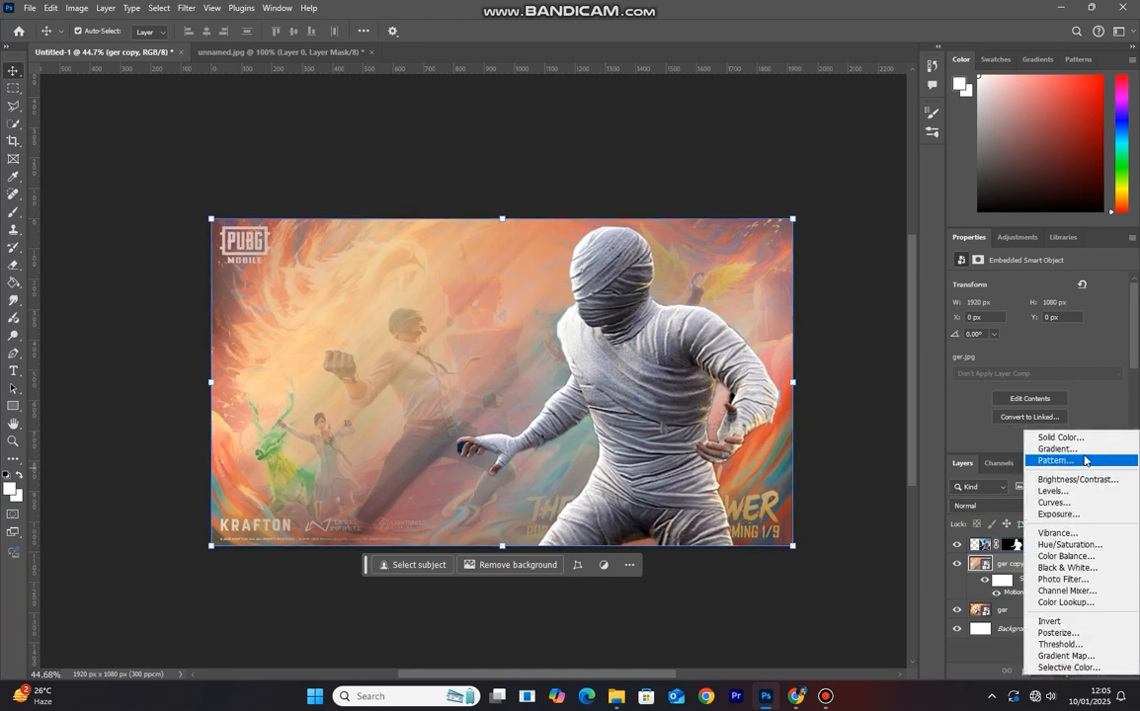
{"action": "left_click", "coordinate": [1057, 446]}
{"action": "left_click", "coordinate": [518, 174]}
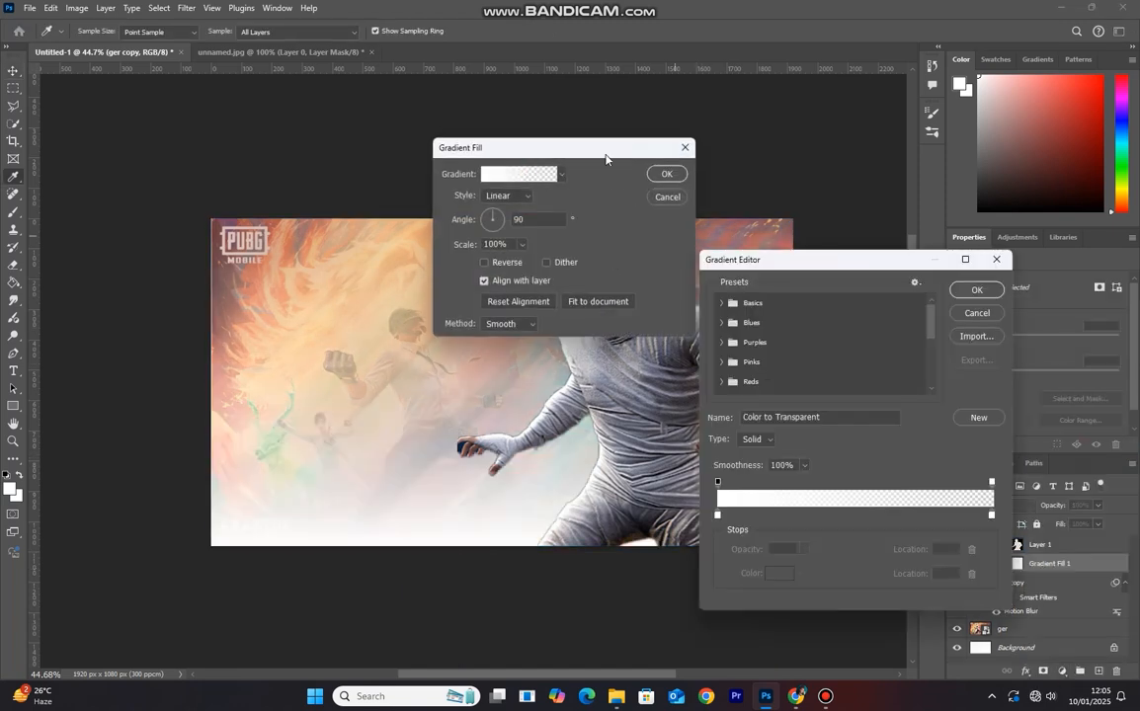
{"action": "double_click", "coordinate": [717, 515]}
{"action": "left_click", "coordinate": [796, 397]}
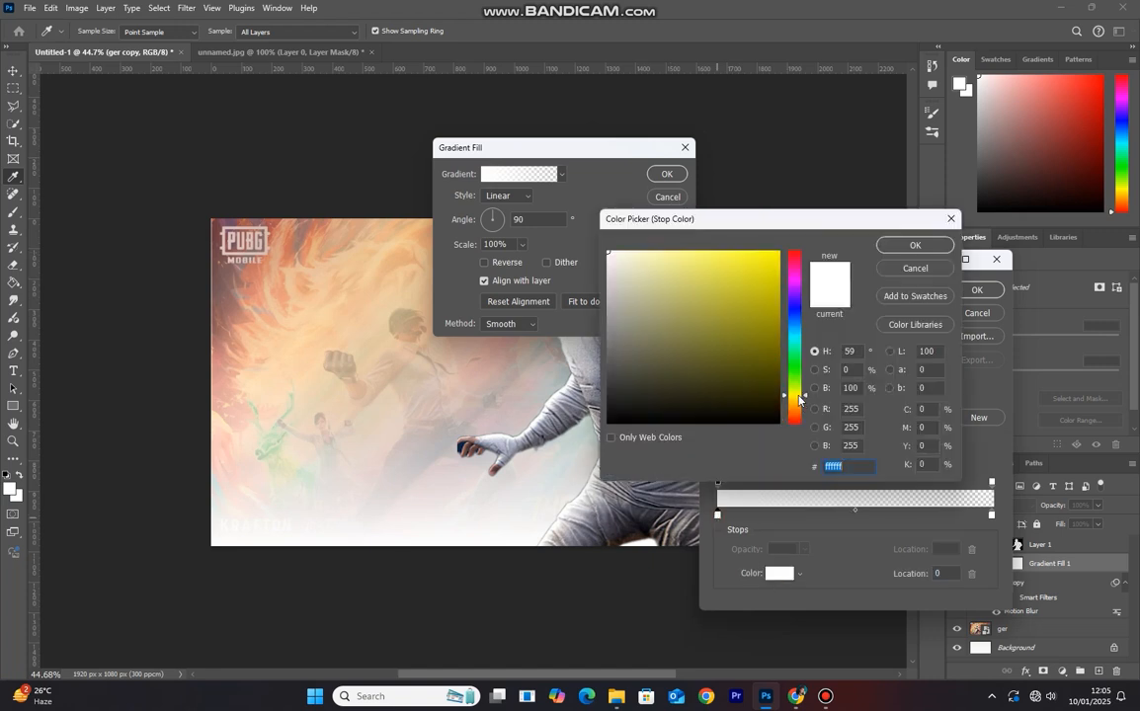
{"action": "left_click_drag", "start_coordinate": [801, 398], "coordinate": [797, 407]}
{"action": "left_click", "coordinate": [717, 248]}
{"action": "left_click", "coordinate": [915, 245]}
- Set the gradient's end color stop at location 100 to bright red
{"action": "left_click", "coordinate": [990, 515]}
{"action": "left_click", "coordinate": [777, 574]}
{"action": "left_click", "coordinate": [777, 269]}
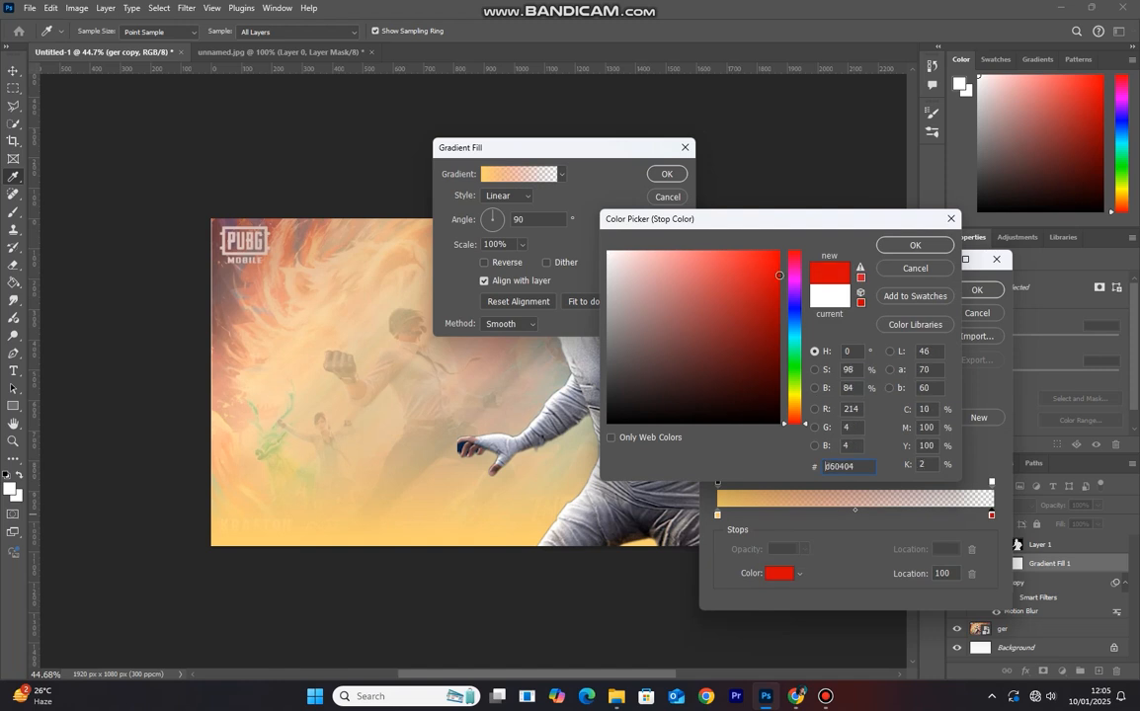
{"action": "left_click", "coordinate": [939, 256]}
- Make the gradient fully opaque by removing the 0% opacity stop at its red end, and accept the edited gradient
{"action": "left_click", "coordinate": [993, 482]}
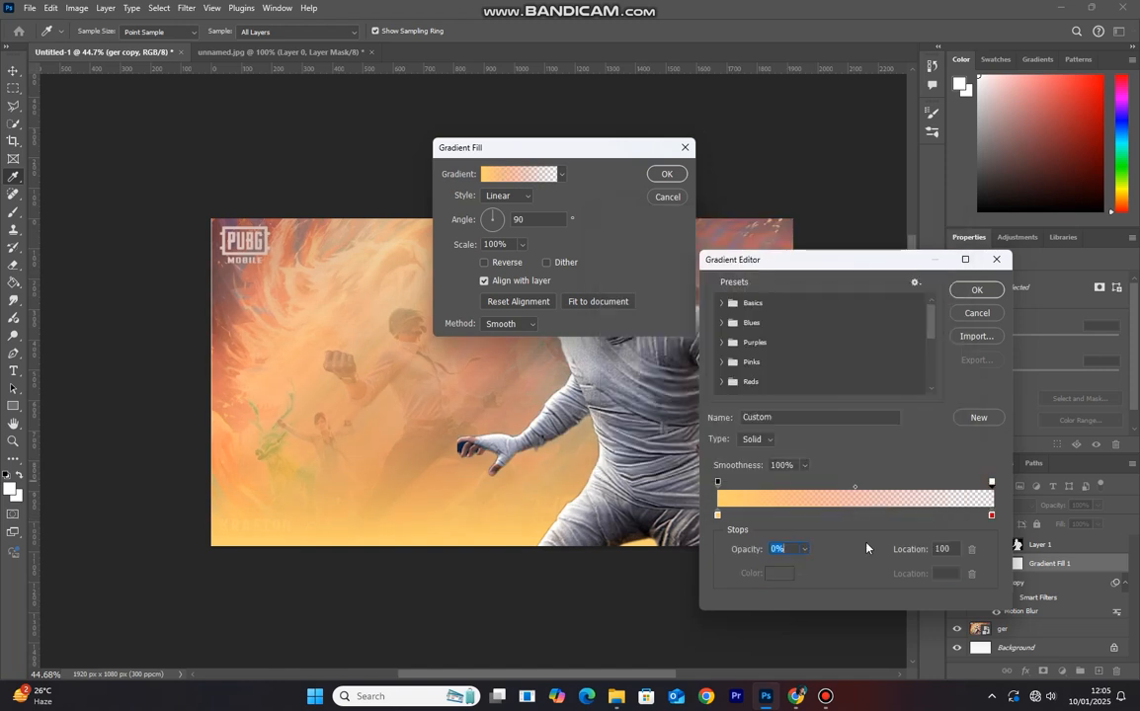
{"action": "left_click_drag", "start_coordinate": [810, 571], "coordinate": [921, 552]}
{"action": "key", "text": "BackSpace"}
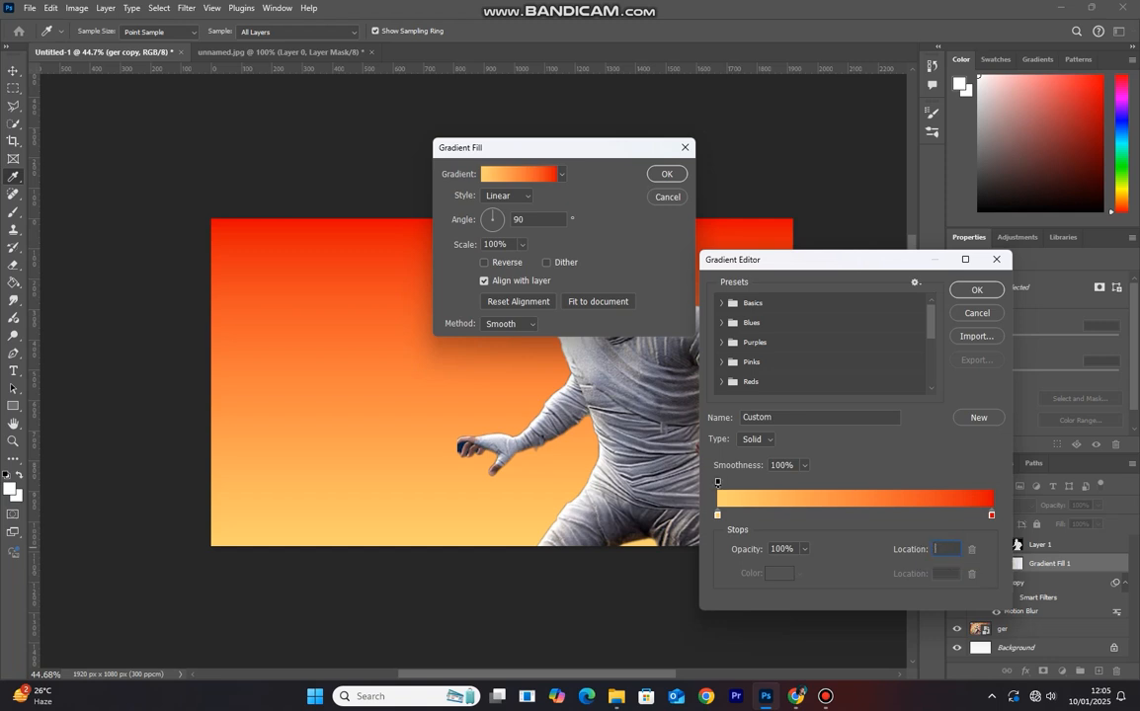
{"action": "left_click", "coordinate": [977, 290]}
- Rotate the linear gradient fill to an angle of -85.53° and apply it
{"action": "left_click_drag", "start_coordinate": [560, 153], "coordinate": [749, 188]}
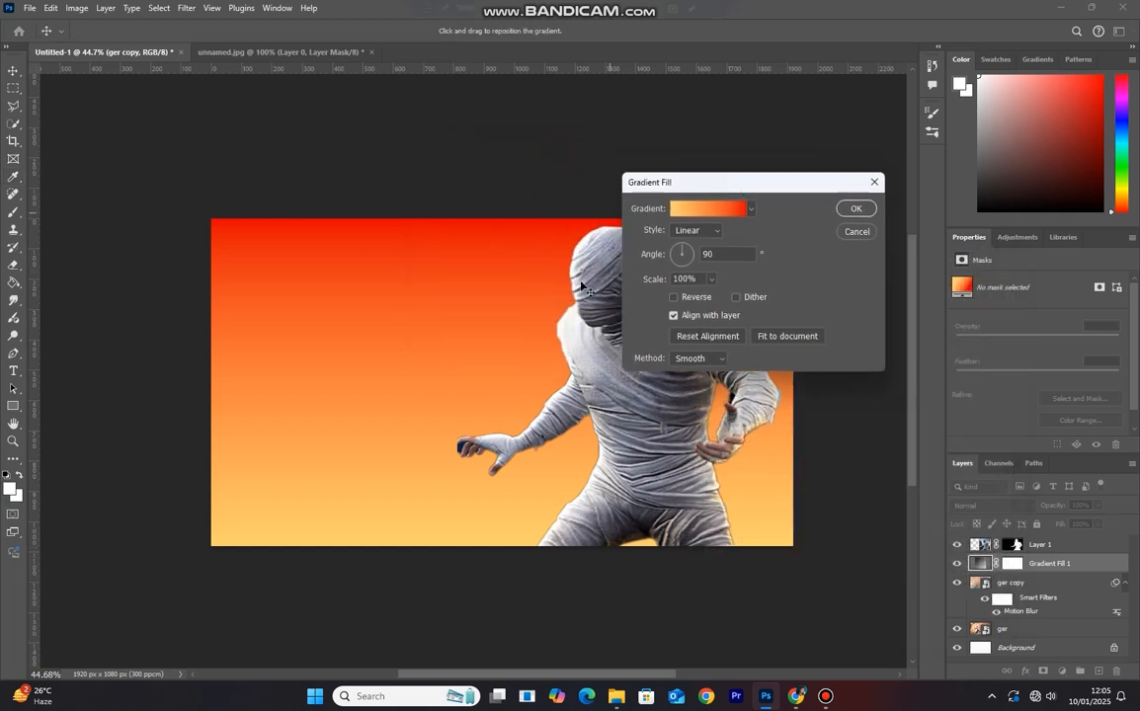
{"action": "left_click_drag", "start_coordinate": [682, 265], "coordinate": [684, 269]}
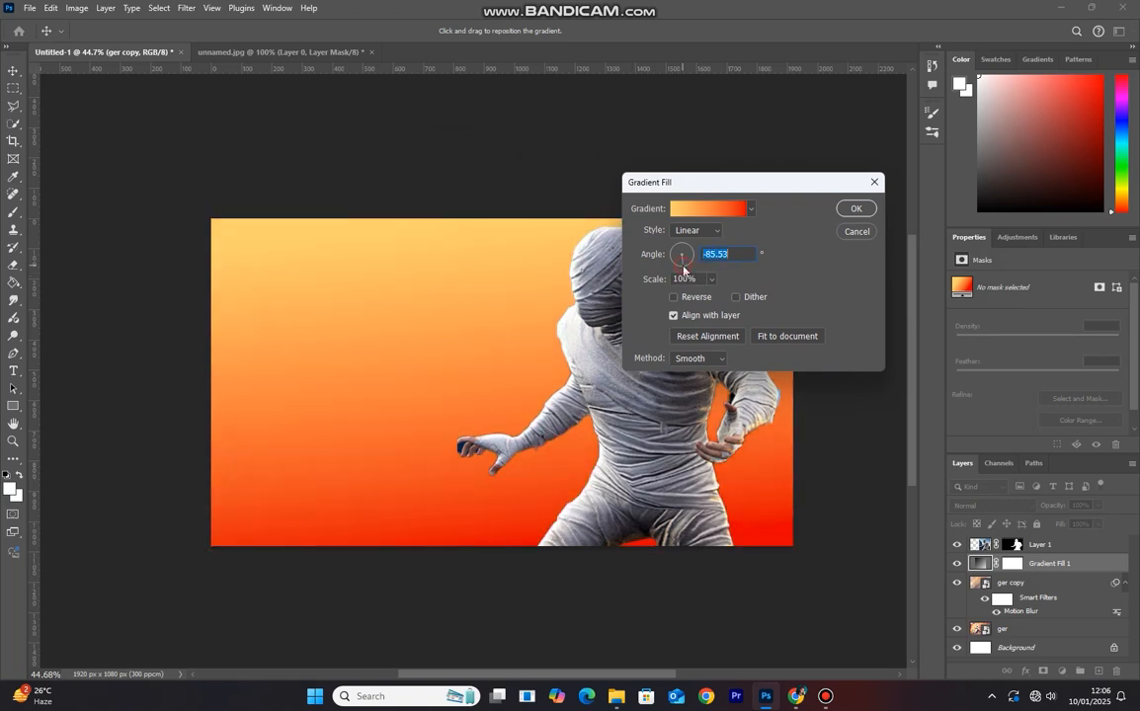
{"action": "left_click", "coordinate": [855, 209]}
- Change the gradient fill layer's blend mode to Vivid Light
{"action": "left_click", "coordinate": [585, 299]}
{"action": "left_click", "coordinate": [989, 563]}
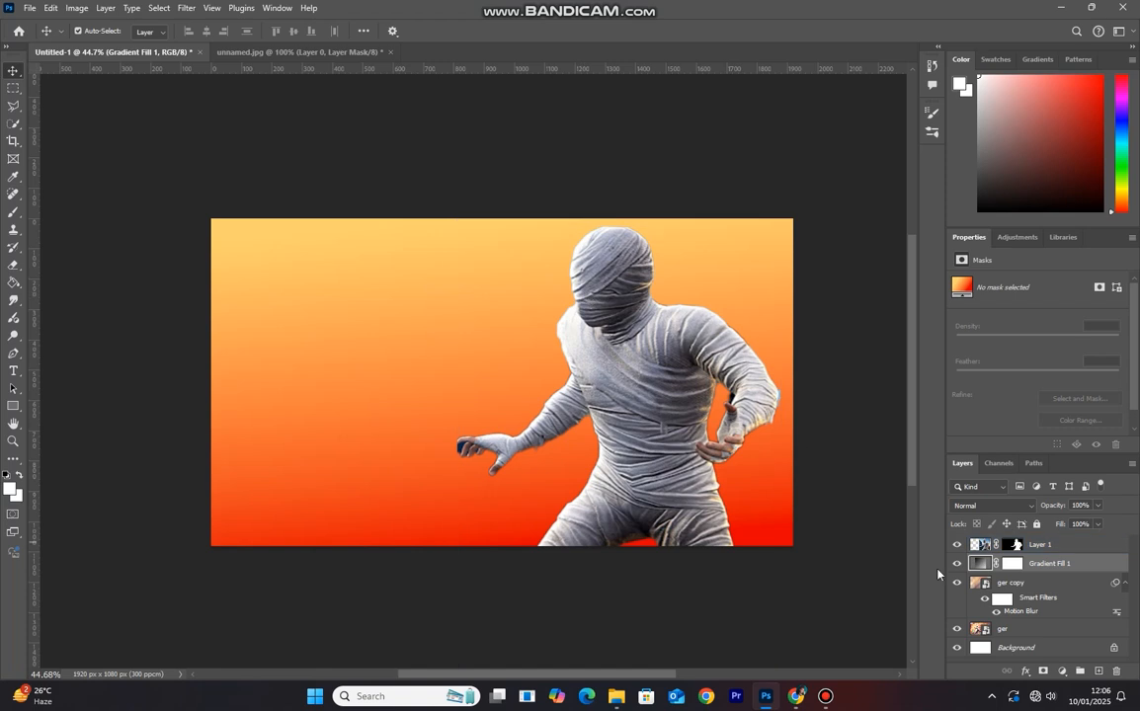
{"action": "left_click", "coordinate": [978, 505]}
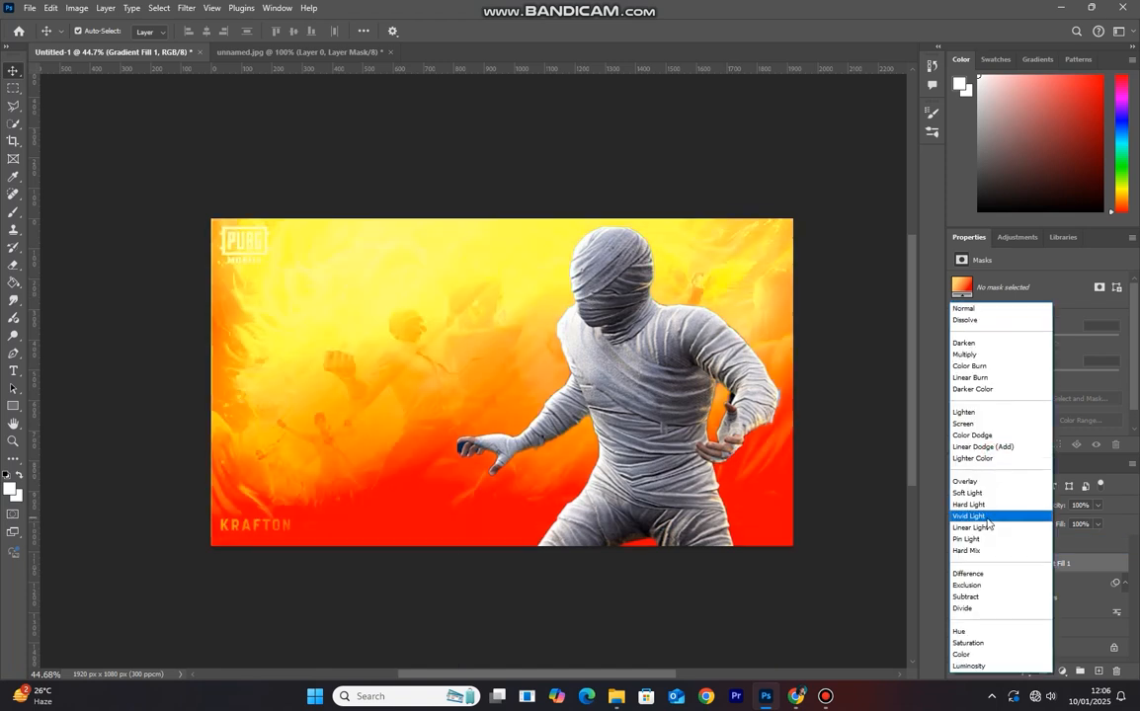
{"action": "left_click", "coordinate": [988, 517]}
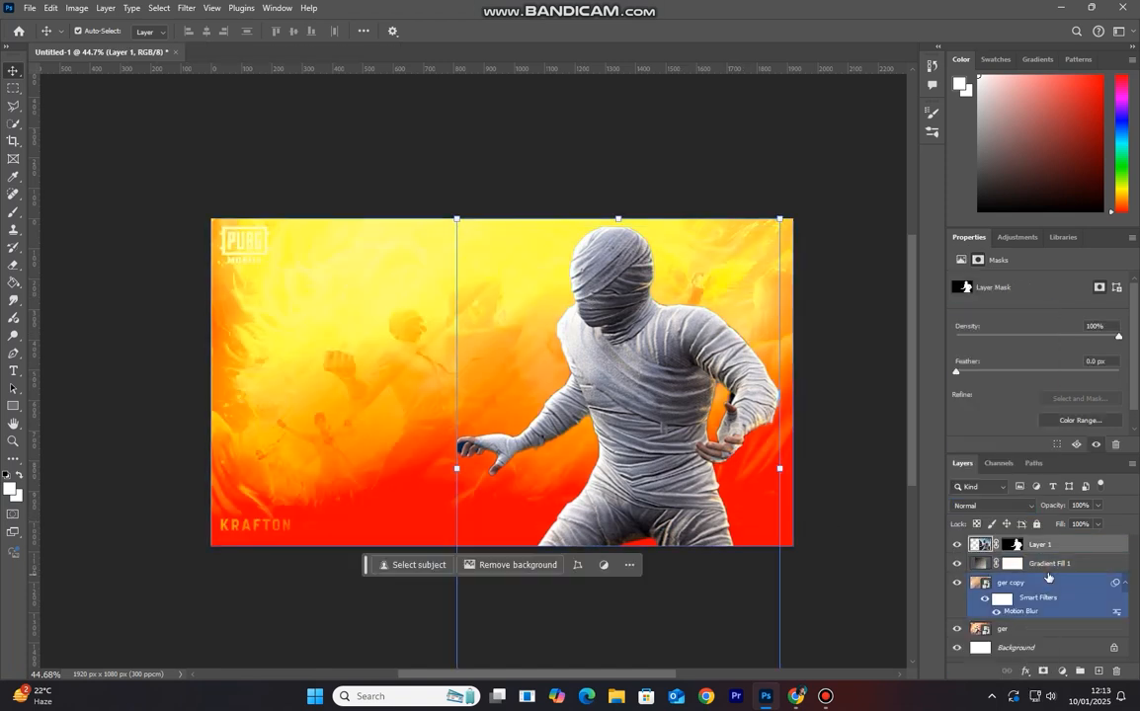
- Add the white horizontal text "PUBG" in Nexa Heavy above the gradient fill layer, in the canvas's upper-left area
{"action": "left_click", "coordinate": [1051, 565]}
{"action": "right_click", "coordinate": [13, 371]}
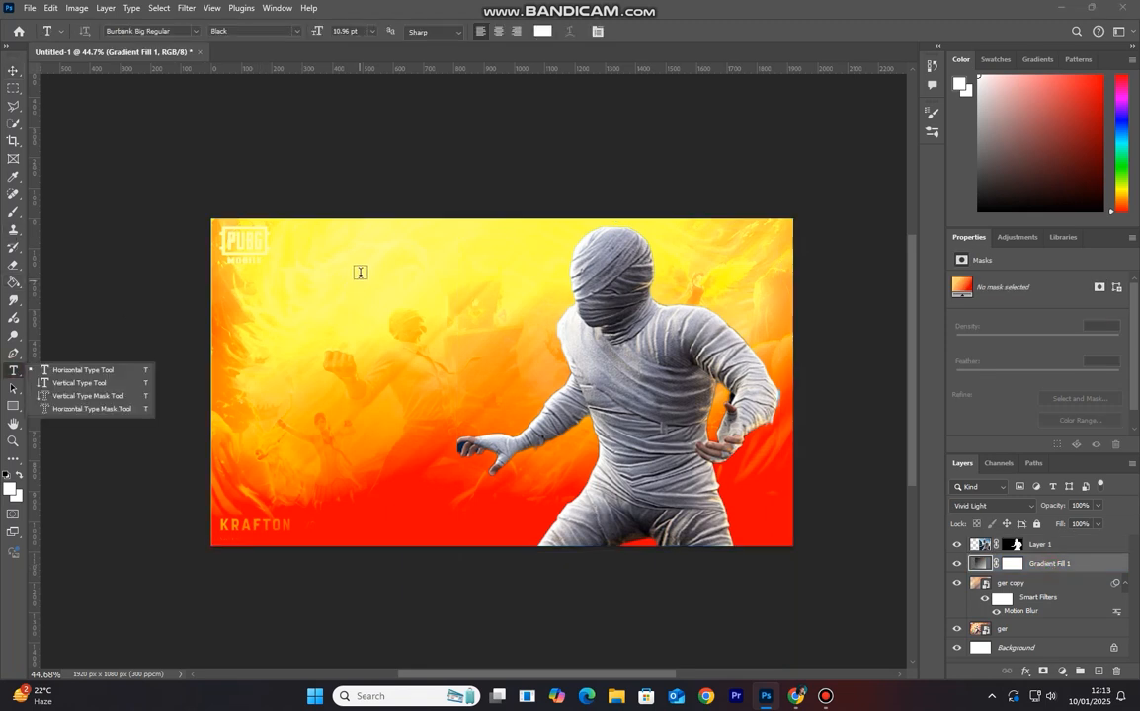
{"action": "left_click", "coordinate": [194, 31]}
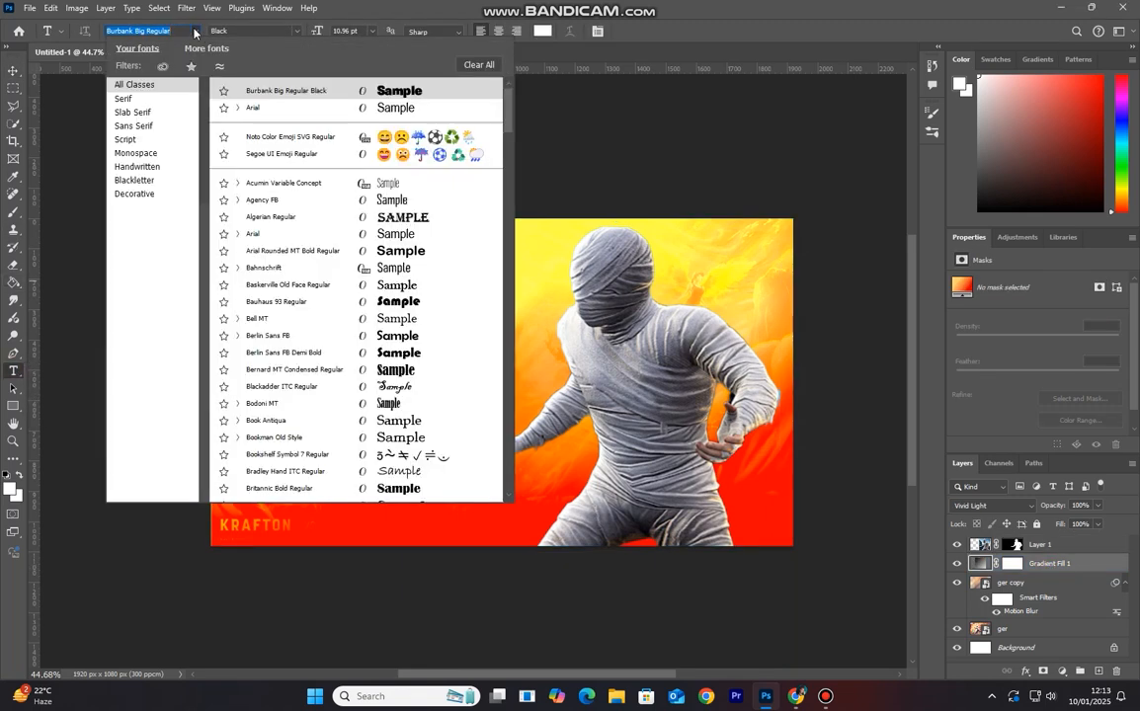
{"action": "key", "text": "BackSpace"}
{"action": "type", "text": "NEX"}
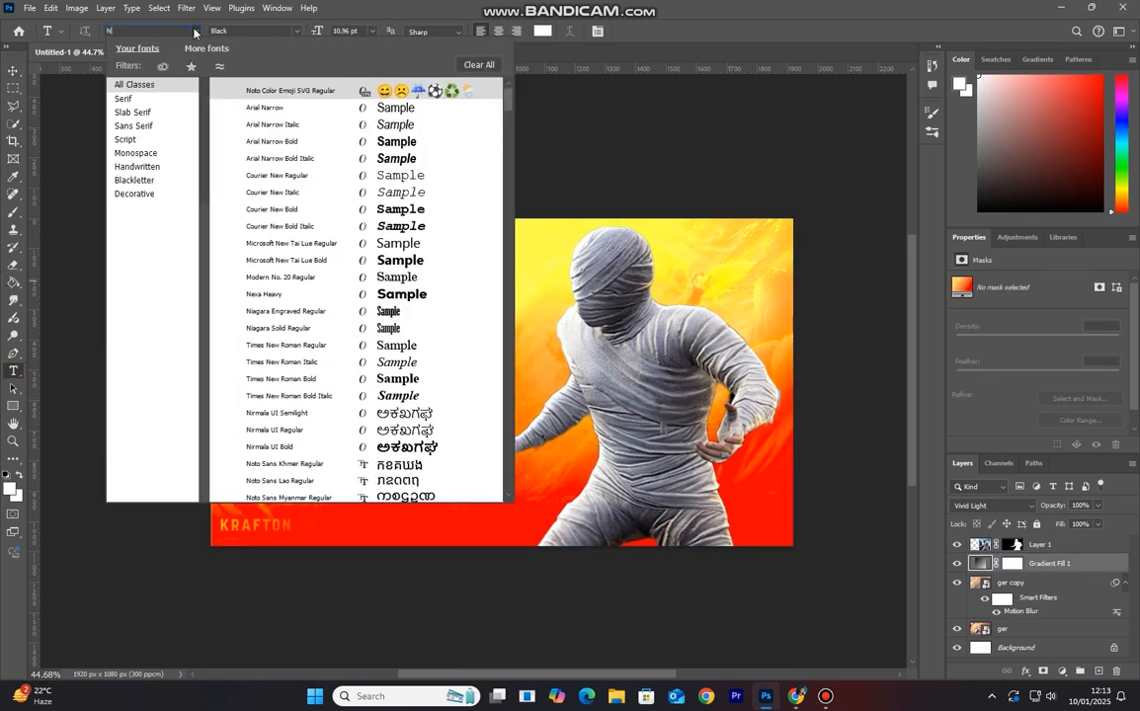
{"action": "left_click", "coordinate": [274, 91]}
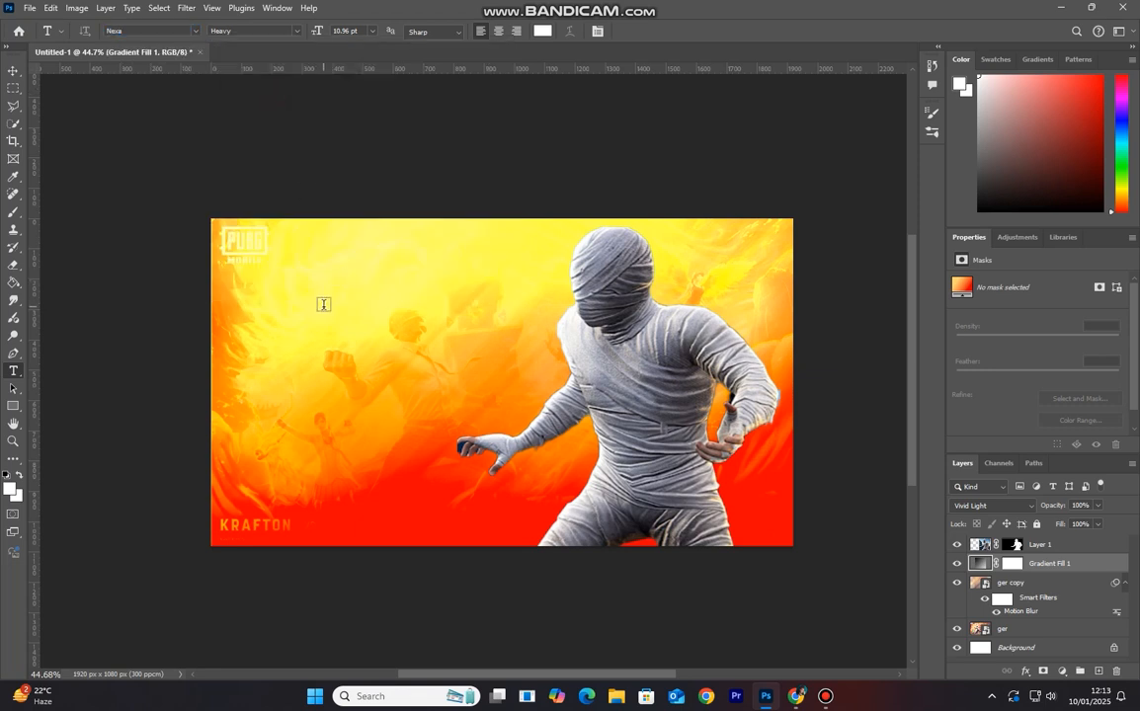
{"action": "left_click", "coordinate": [295, 307]}
{"action": "type", "text": "PUBG"}
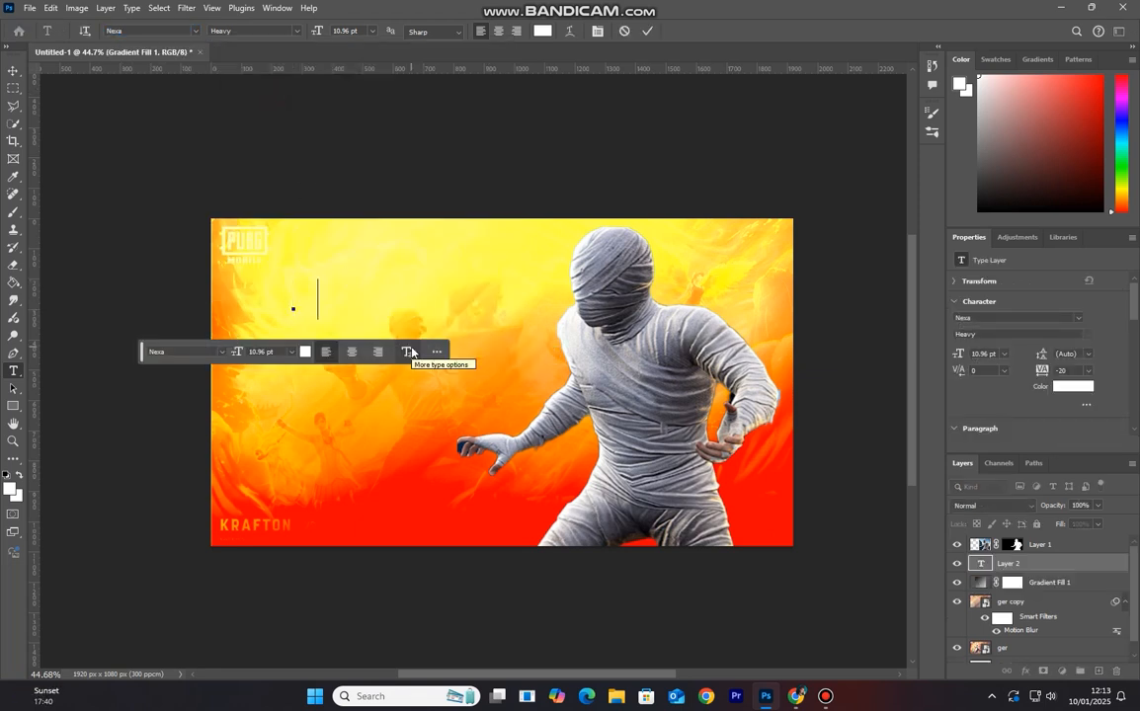
{"action": "type", "text": " NEW"}
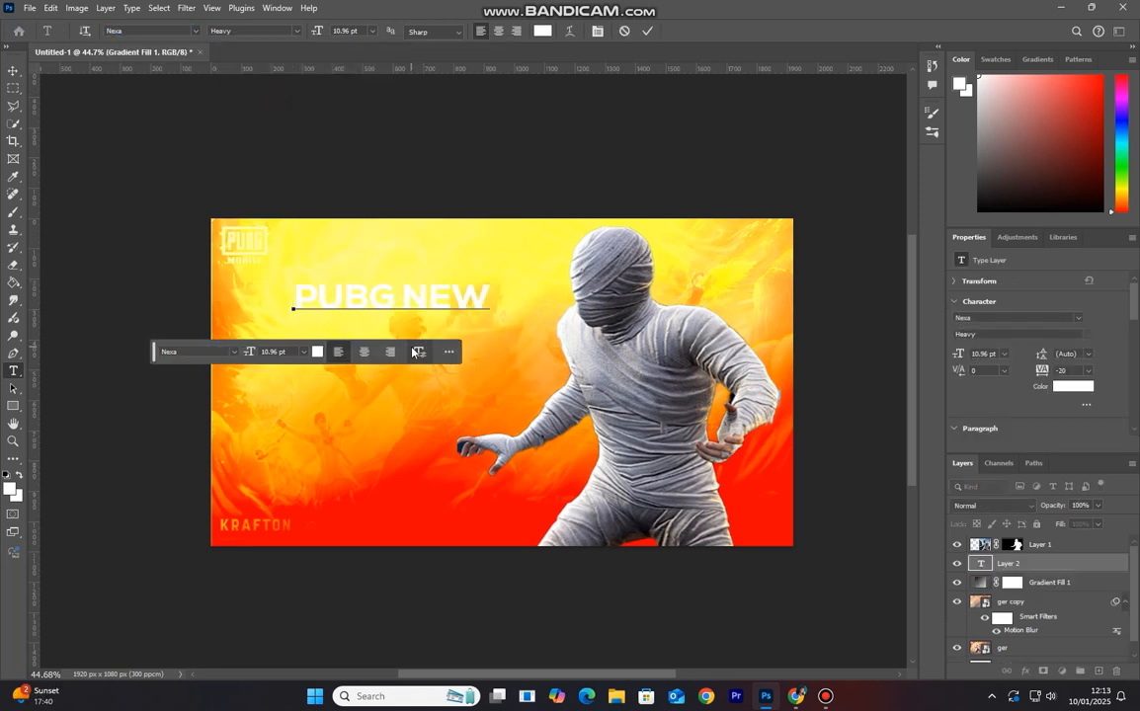
{"action": "type", "text": " UPD"}
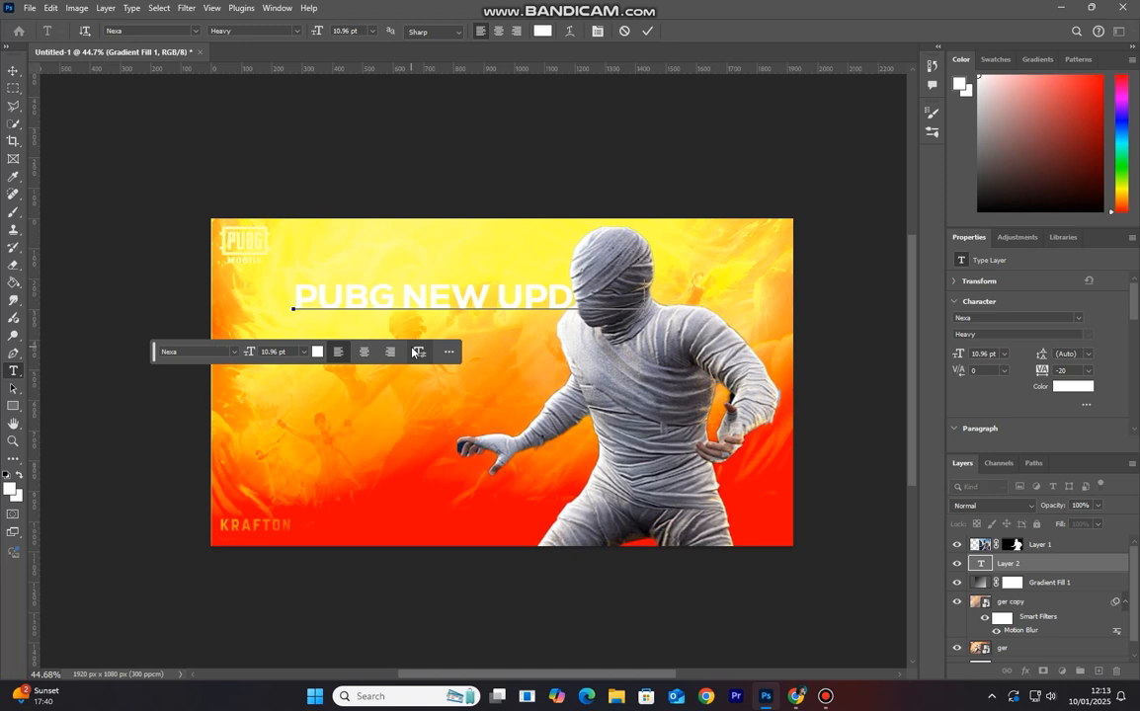
{"action": "key", "text": "BackSpace"}
{"action": "key", "text": "BackSpace"}
{"action": "key", "text": "BackSpace"}
{"action": "key", "text": "BackSpace"}
{"action": "key", "text": "BackSpace"}
{"action": "key", "text": "BackSpace"}
{"action": "key", "text": "BackSpace"}
{"action": "key", "text": "BackSpace"}
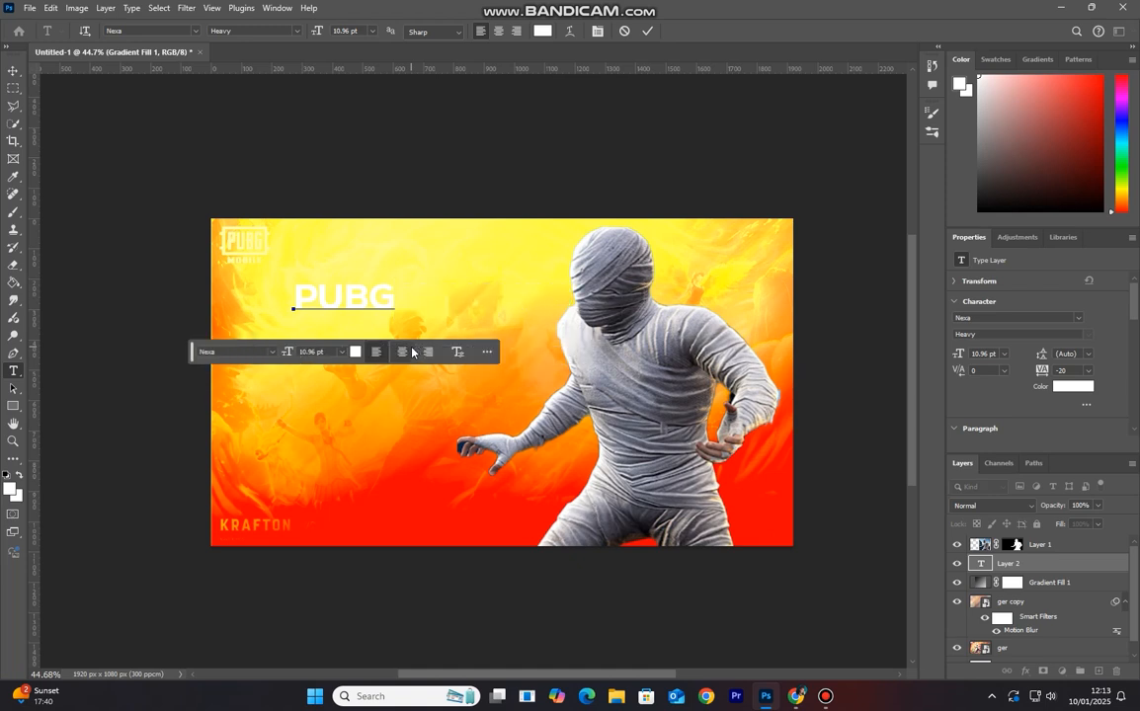
- Complete the title text so it reads "PUBG 3.6" and commit it
{"action": "type", "text": "3"}
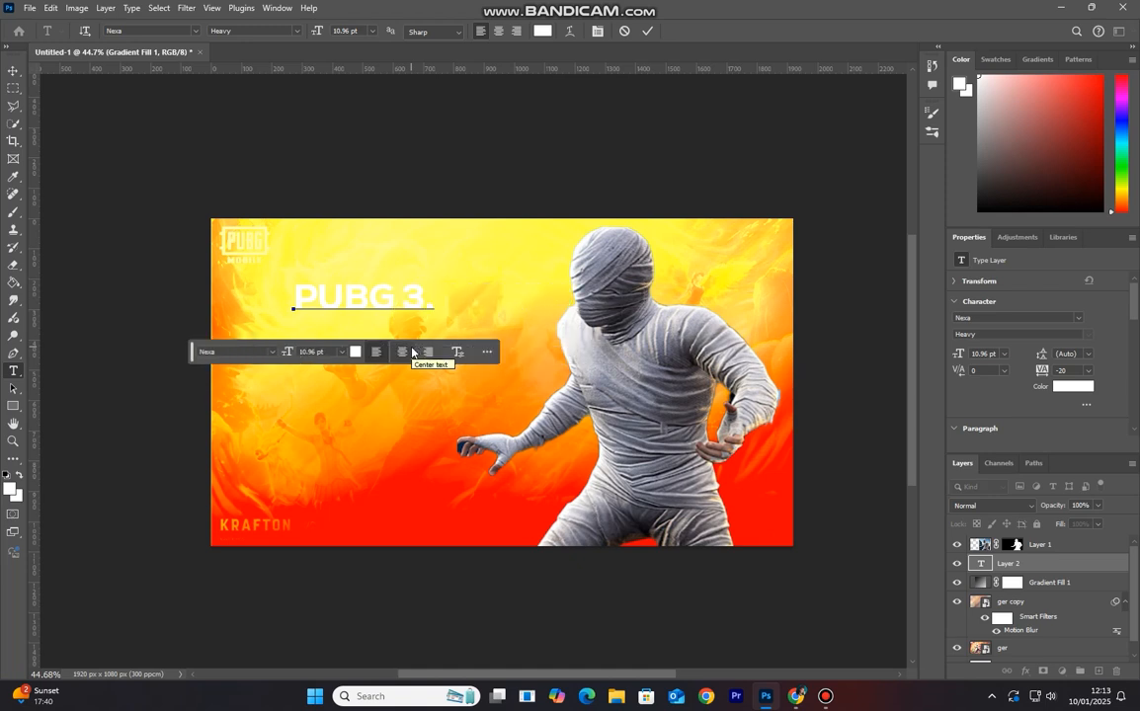
{"action": "type", "text": ".6"}
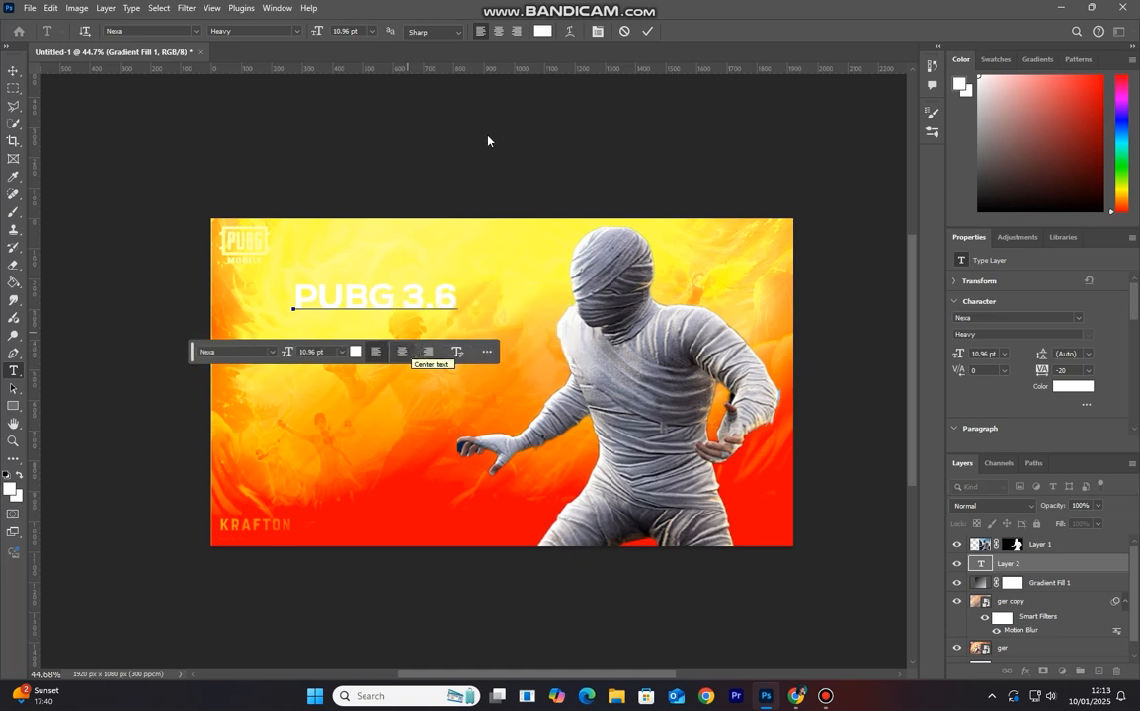
{"action": "left_click", "coordinate": [647, 31]}
- Enlarge the "PUBG 3.6" text to about 315% and centre it horizontally in the upper part of the canvas
{"action": "key", "text": "ctrl+t"}
{"action": "left_click_drag", "start_coordinate": [453, 286], "coordinate": [810, 183]}
{"action": "left_click_drag", "start_coordinate": [695, 248], "coordinate": [643, 295]}
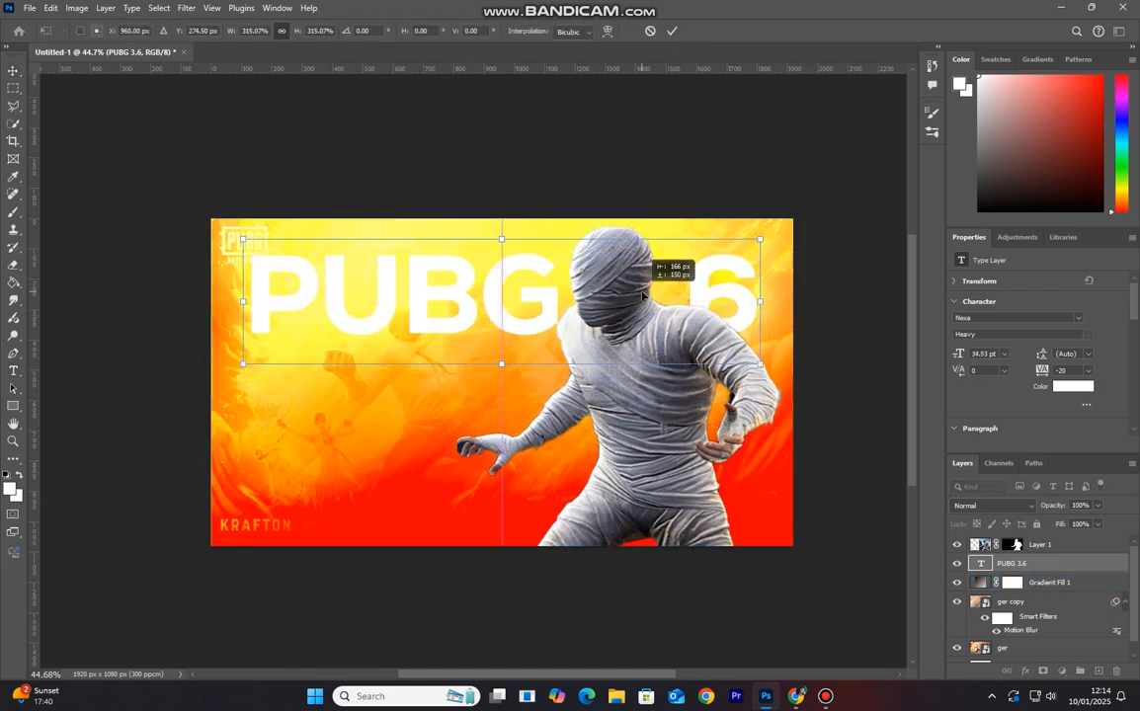
{"action": "left_click", "coordinate": [671, 31]}
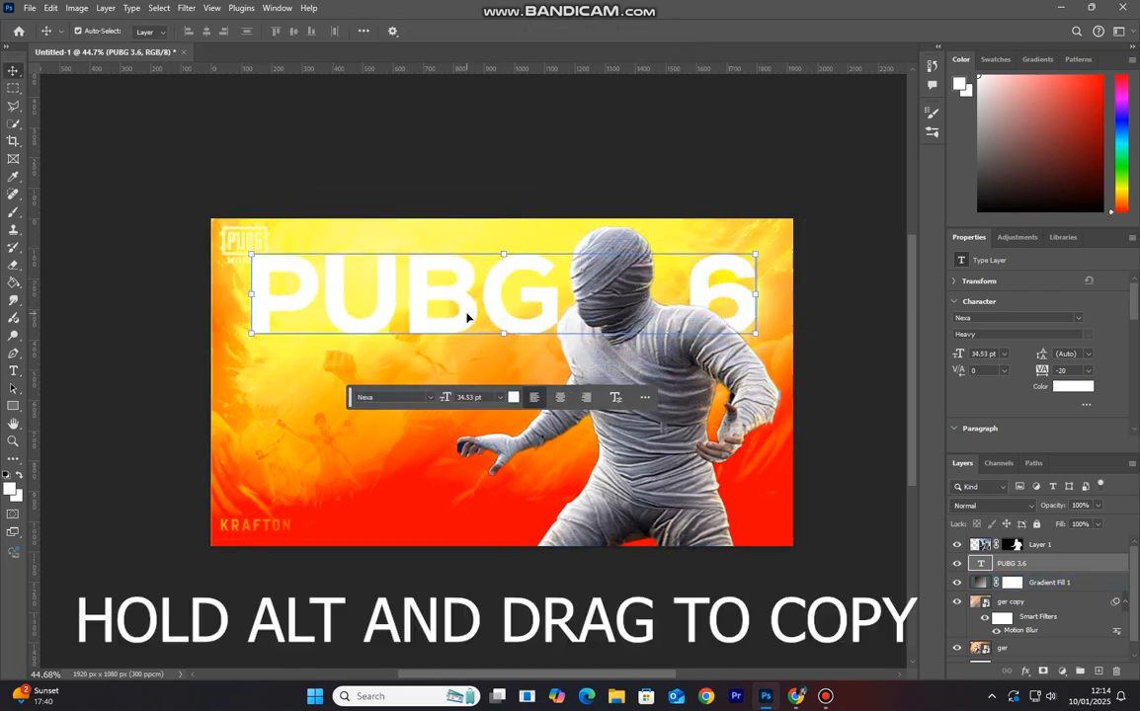
- Duplicate the "PUBG 3.6" text directly beneath the original and change the copy's wording to "NEW UPDATE"
{"action": "left_click_drag", "start_coordinate": [468, 316], "coordinate": [465, 413]}
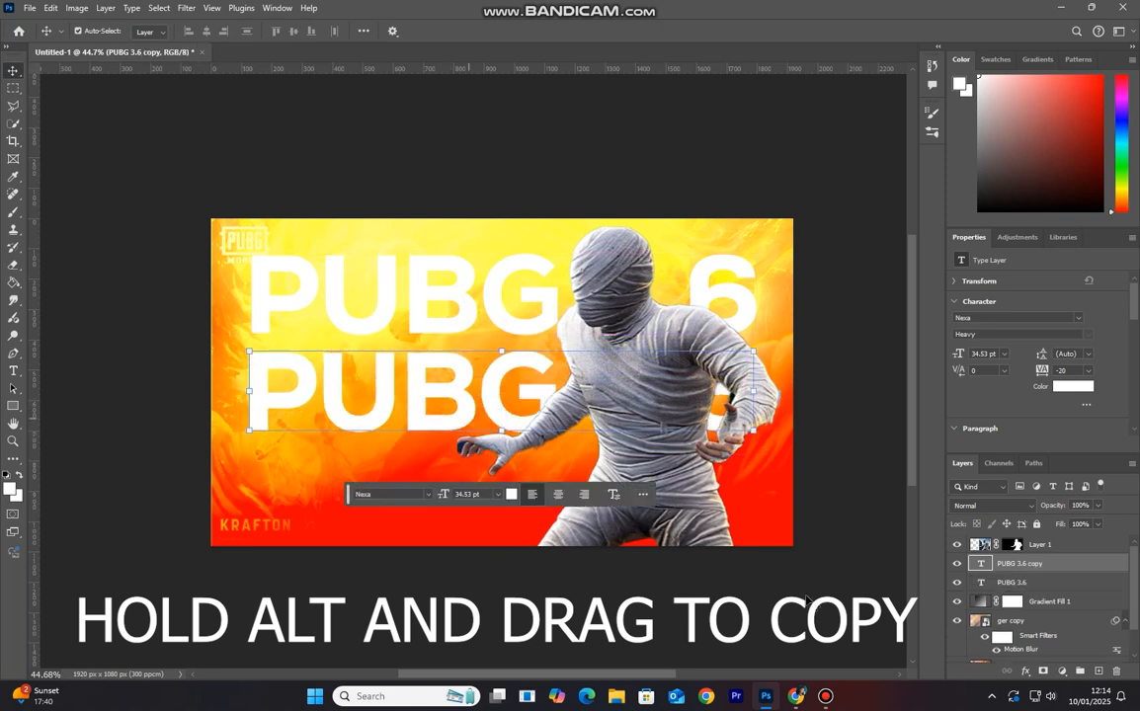
{"action": "double_click", "coordinate": [982, 566]}
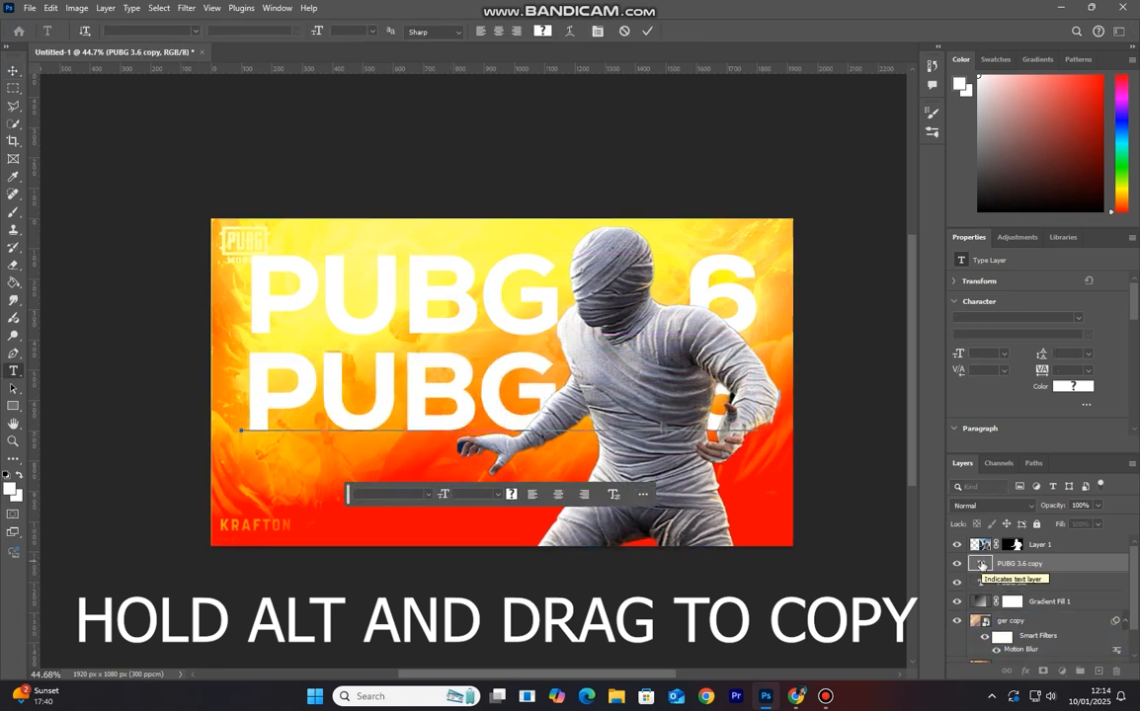
{"action": "key", "text": "BackSpace"}
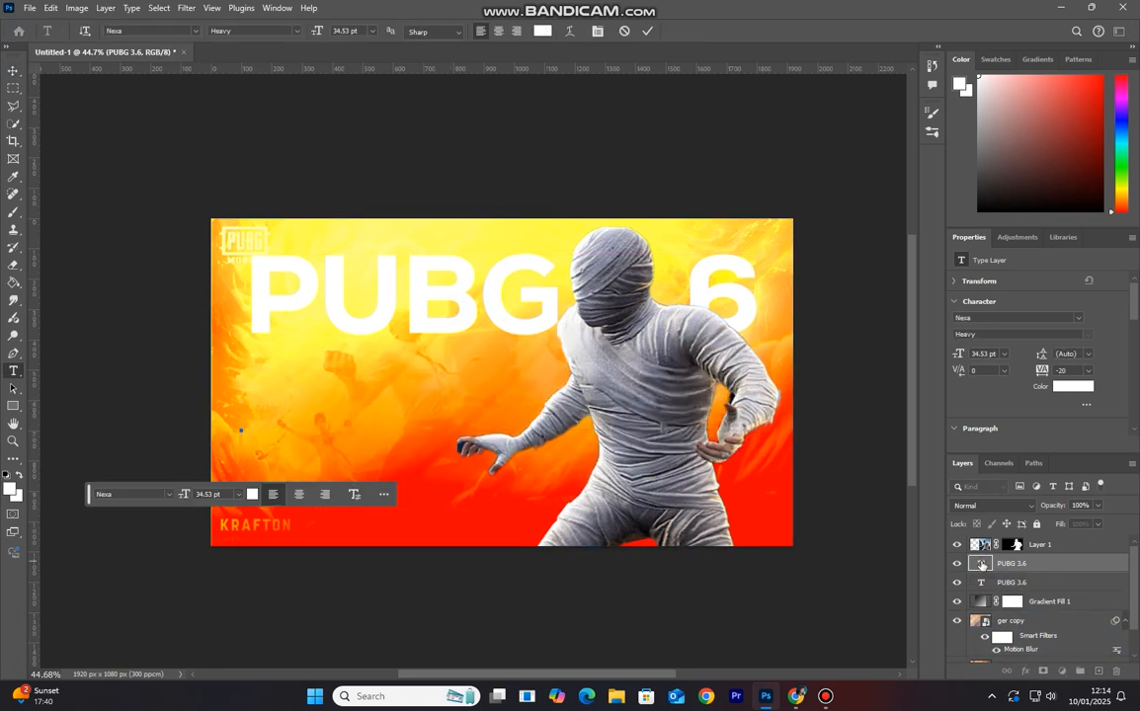
{"action": "type", "text": "NEW ERA"}
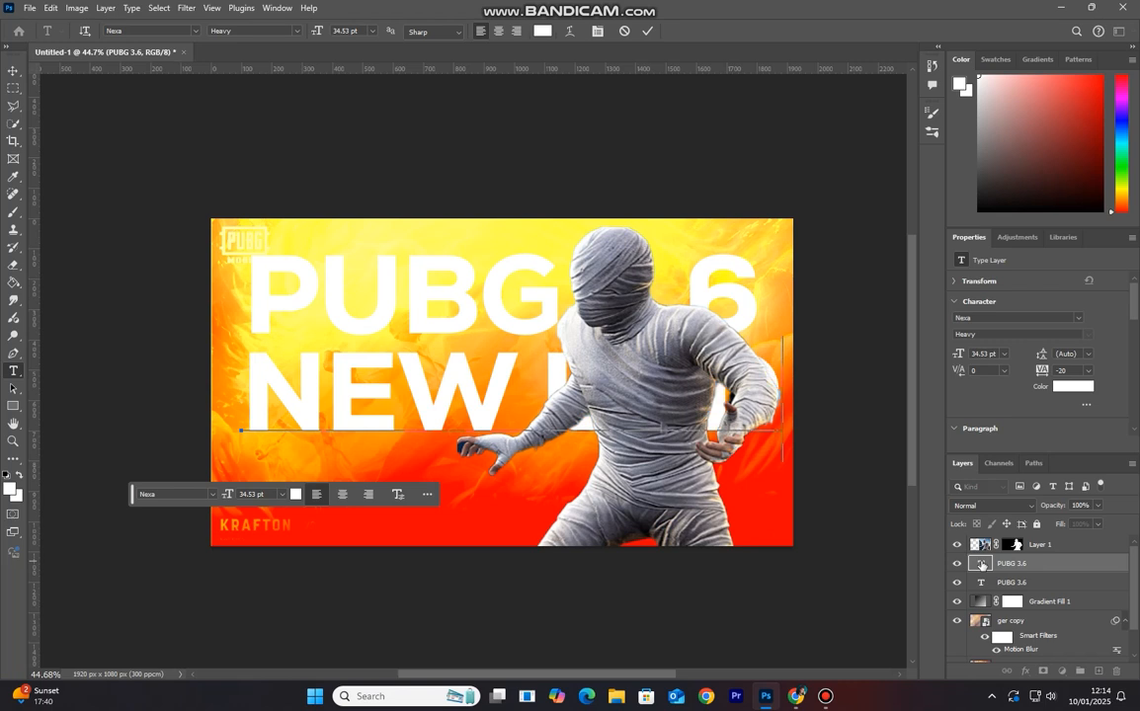
{"action": "left_click", "coordinate": [649, 31]}
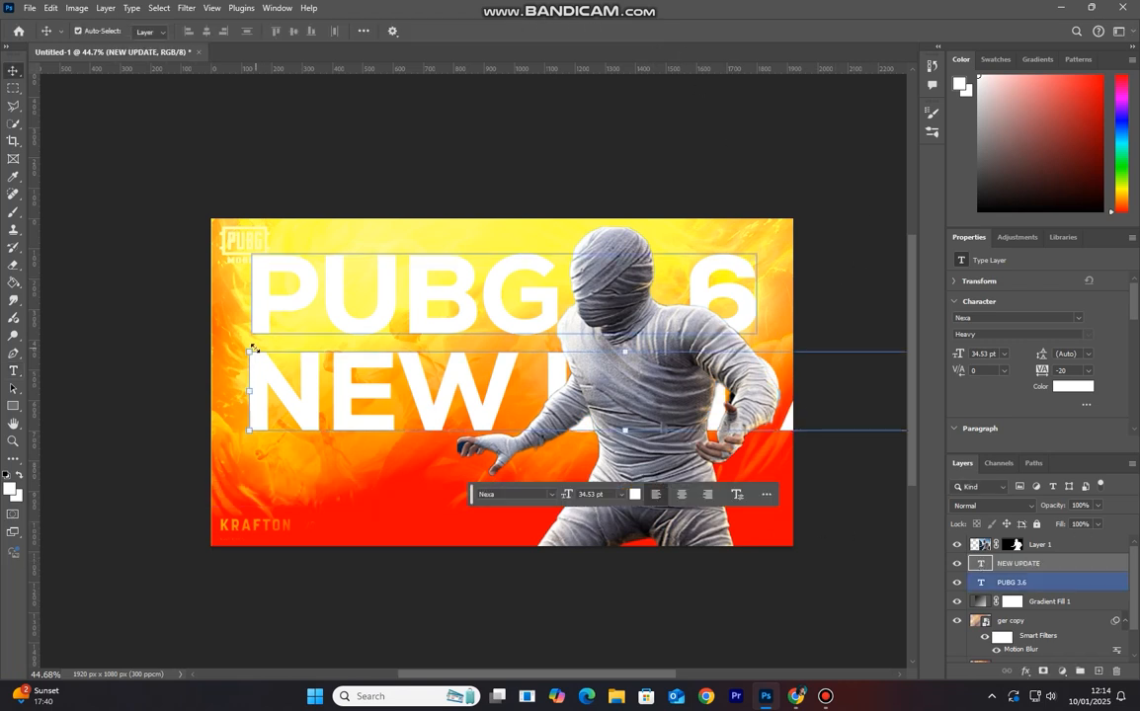
- Scale the "NEW UPDATE" text down to about 83%, with its left edge aligned under the "PUBG 3.6" line
{"action": "left_click_drag", "start_coordinate": [247, 349], "coordinate": [378, 388]}
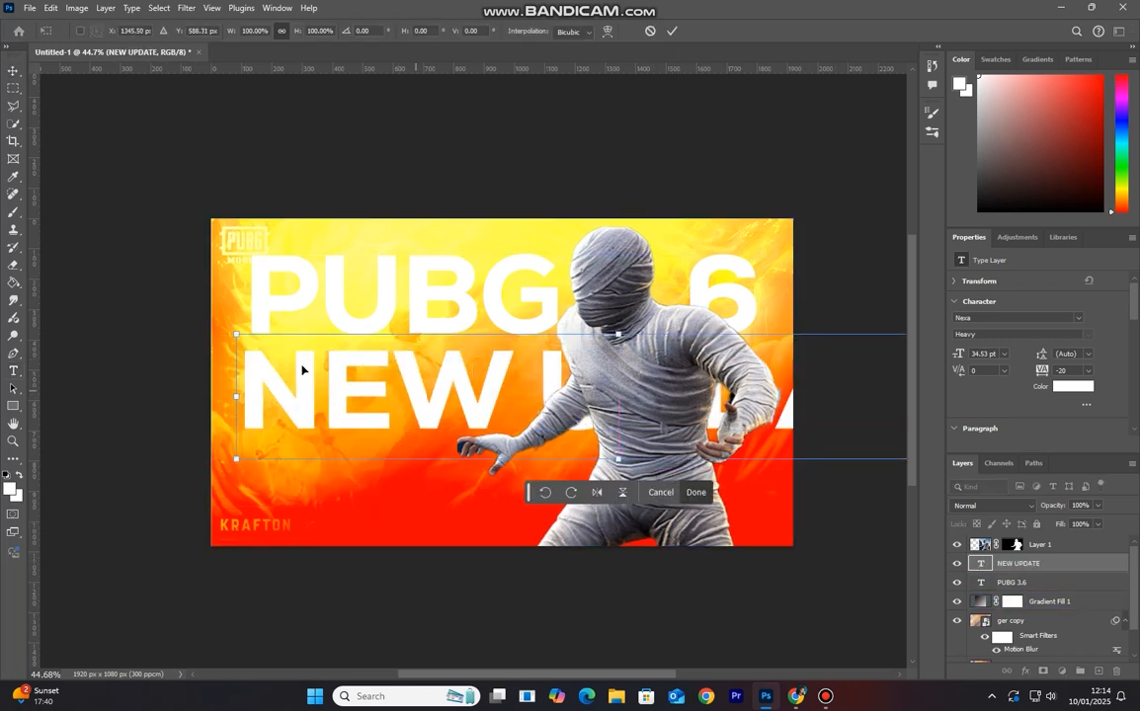
{"action": "left_click_drag", "start_coordinate": [233, 333], "coordinate": [376, 354]}
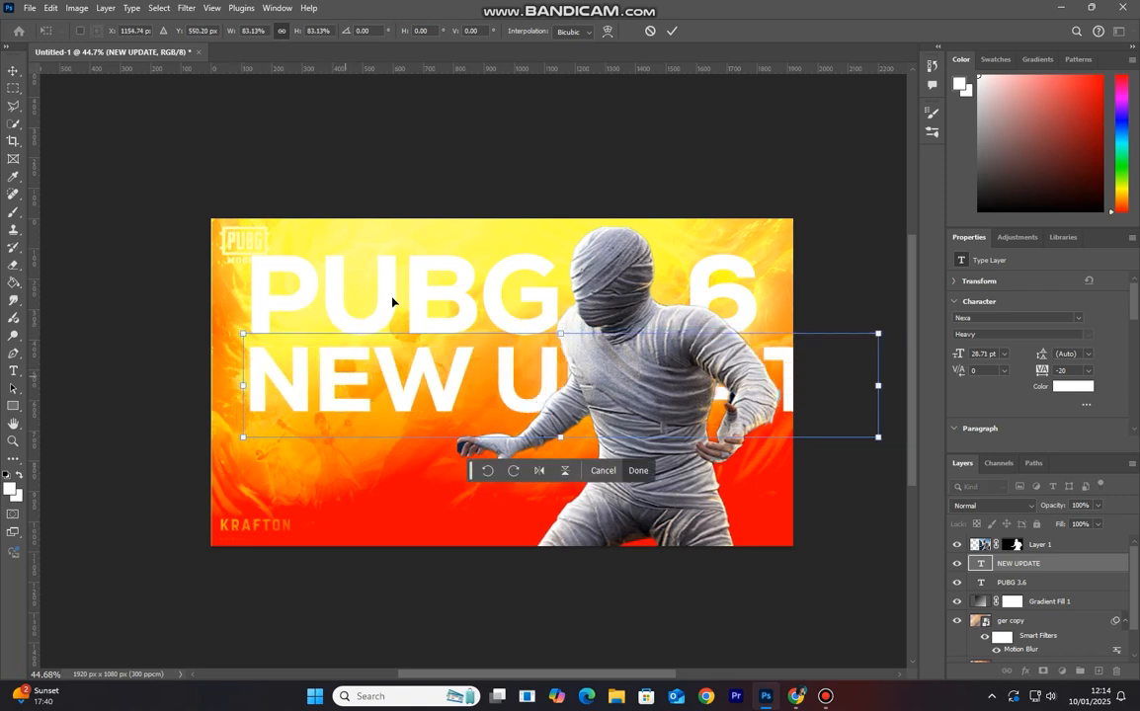
{"action": "left_click", "coordinate": [674, 145]}
{"action": "left_click", "coordinate": [675, 146]}
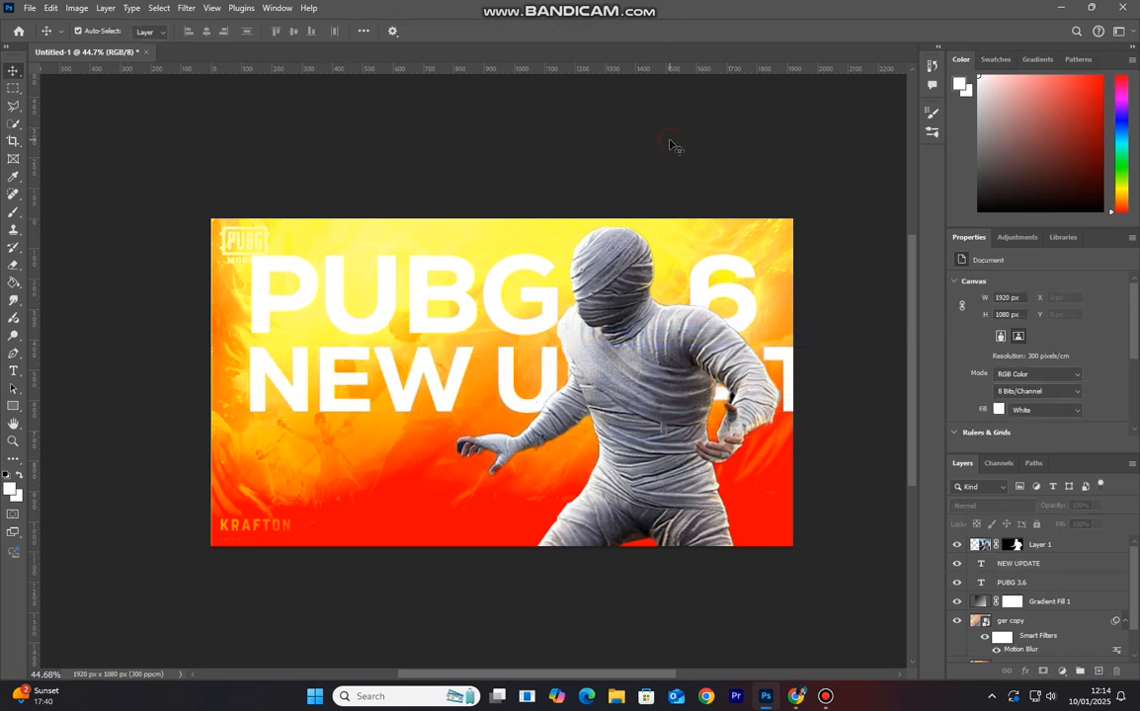
{"action": "left_click", "coordinate": [1049, 601]}
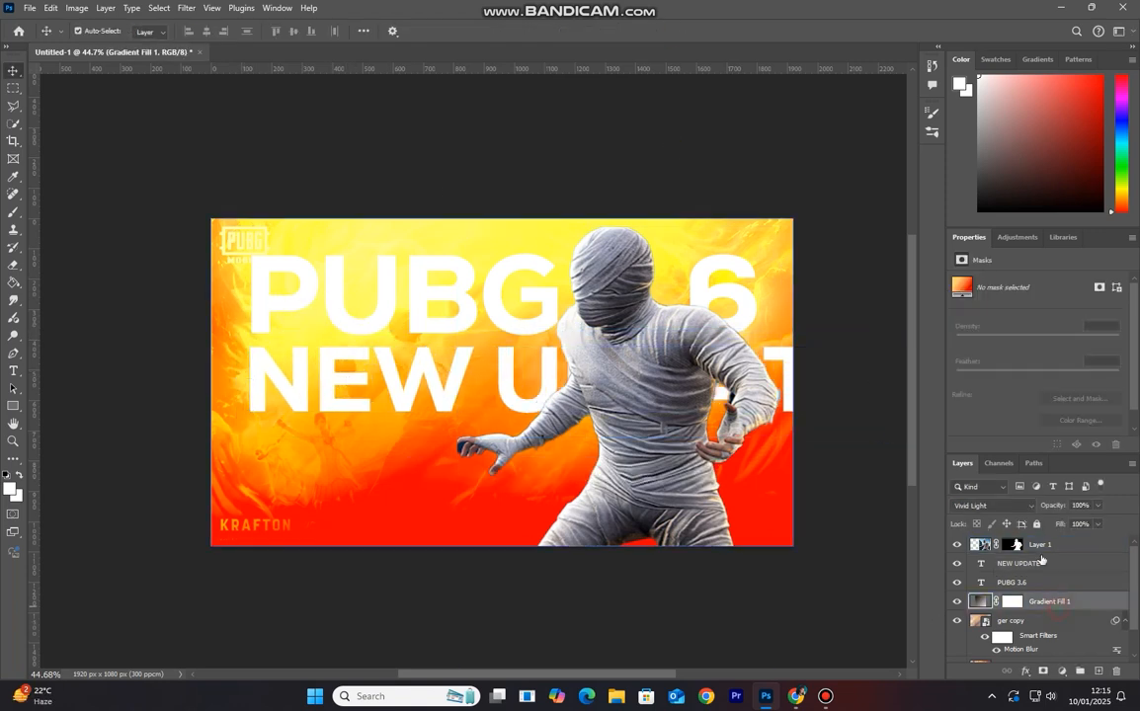
{"action": "left_click", "coordinate": [993, 505]}
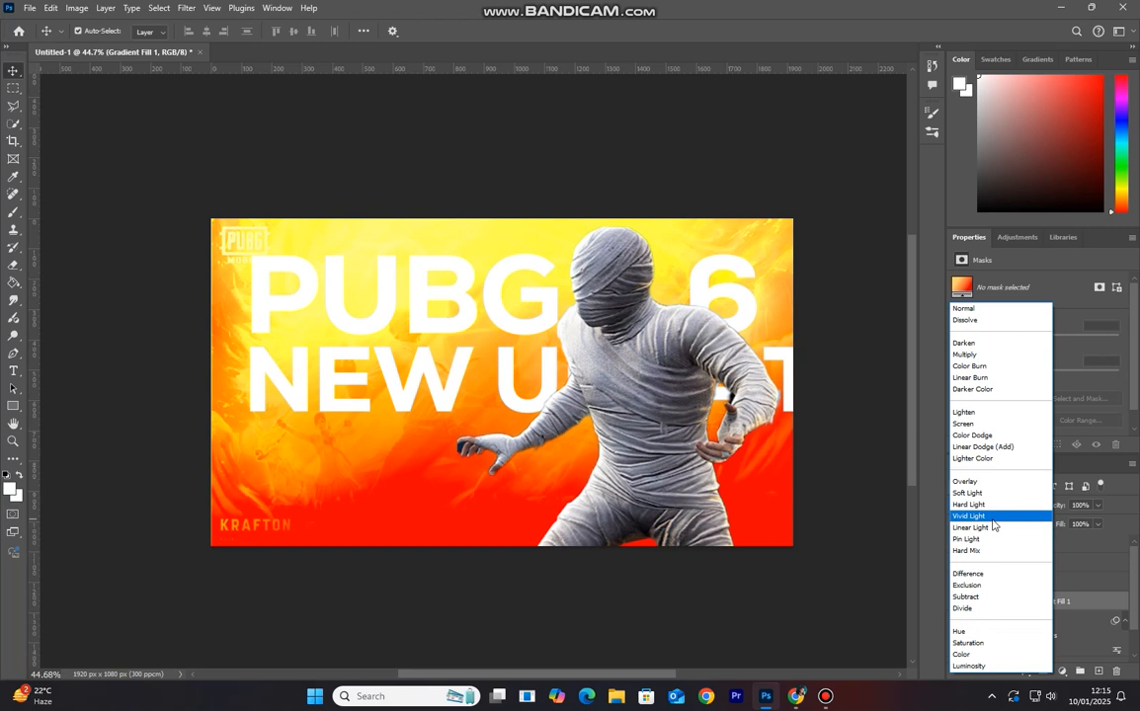
{"action": "left_click", "coordinate": [831, 459]}
- Resize the "NEW UPDATE" text to about 82% width and 97% height, centred beneath "PUBG 3.6" and matching its width
{"action": "left_click", "coordinate": [1038, 583]}
{"action": "left_click", "coordinate": [1047, 566]}
{"action": "left_click", "coordinate": [1036, 585]}
{"action": "left_click", "coordinate": [982, 565]}
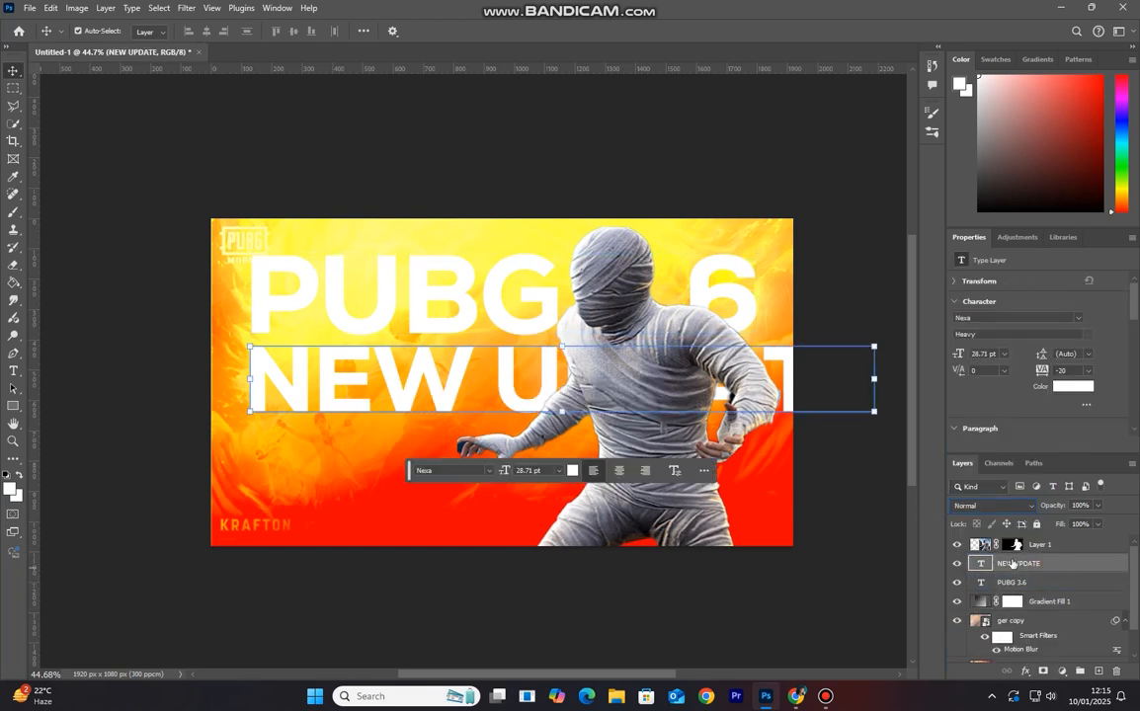
{"action": "left_click_drag", "start_coordinate": [875, 379], "coordinate": [751, 371]}
{"action": "mouse_move", "coordinate": [587, 407]}
{"action": "left_mouse_down"}
{"action": "mouse_move", "coordinate": [592, 395]}
{"action": "mouse_move", "coordinate": [534, 470]}
{"action": "mouse_move", "coordinate": [316, 435]}
{"action": "mouse_move", "coordinate": [590, 404]}
{"action": "left_mouse_up"}
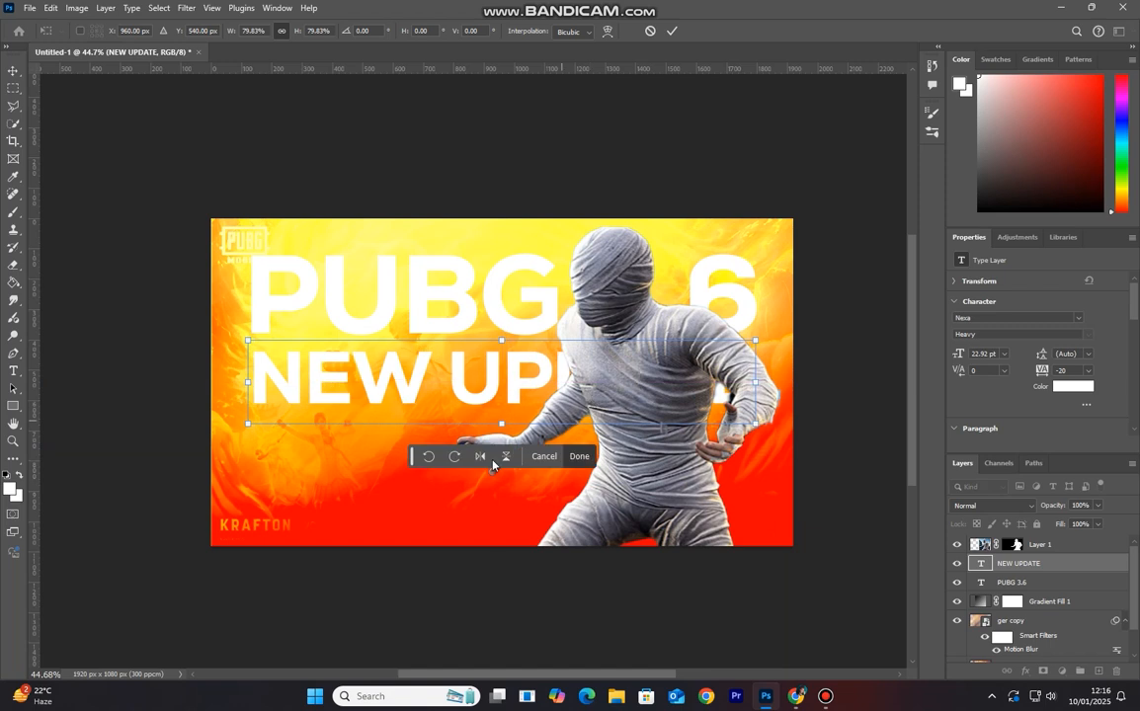
{"action": "mouse_move", "coordinate": [509, 425]}
{"action": "left_mouse_down"}
{"action": "mouse_move", "coordinate": [520, 454]}
{"action": "mouse_move", "coordinate": [525, 411]}
{"action": "mouse_move", "coordinate": [502, 445]}
{"action": "mouse_move", "coordinate": [502, 416]}
{"action": "left_mouse_up"}
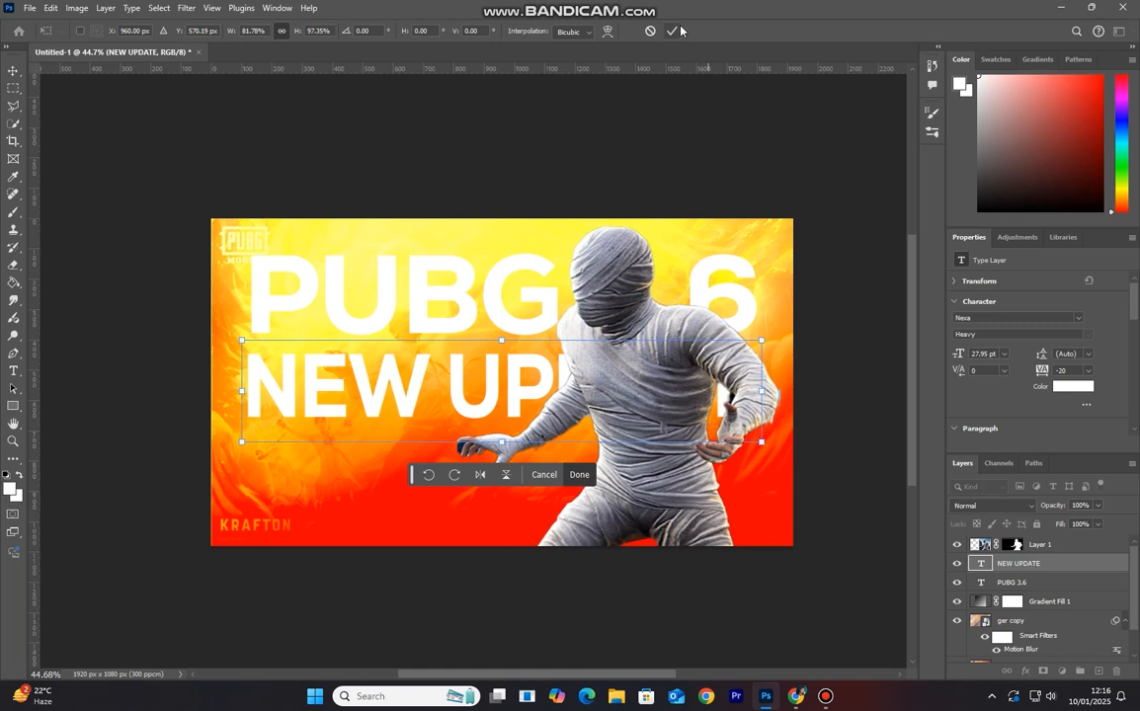
{"action": "left_click", "coordinate": [672, 31]}
- Duplicate both text layers together and convert the copies into one smart object
{"action": "left_click", "coordinate": [1028, 585], "text": "shift"}
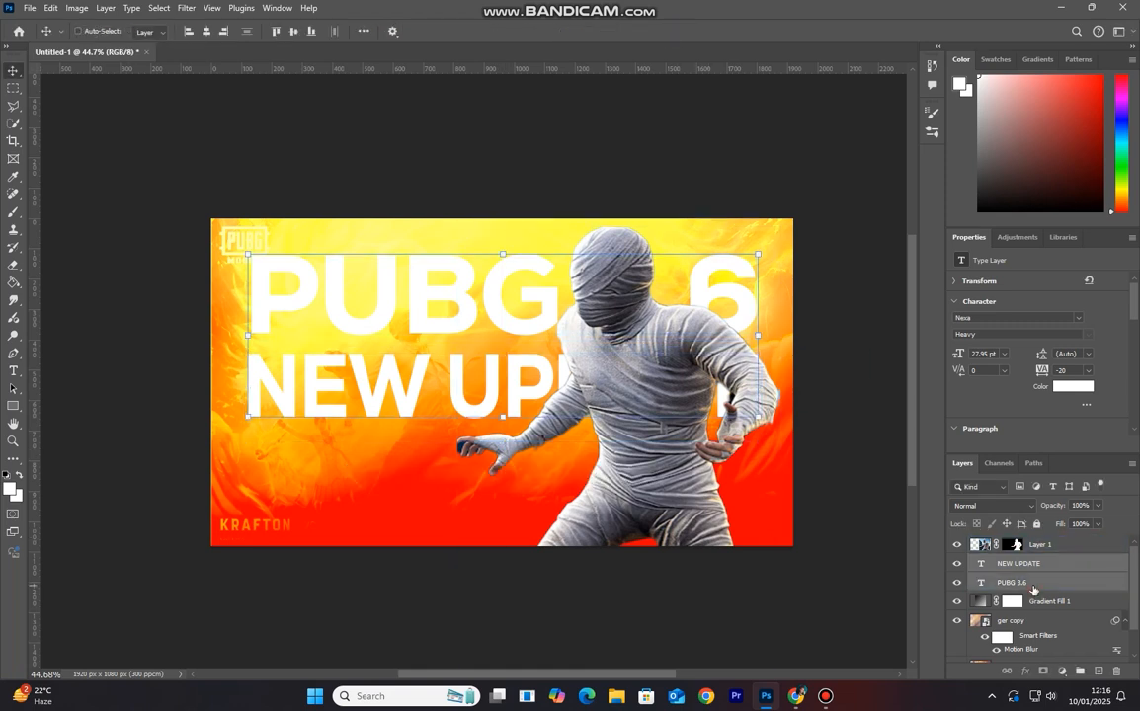
{"action": "key", "text": "ctrl+j"}
{"action": "right_click", "coordinate": [1033, 590]}
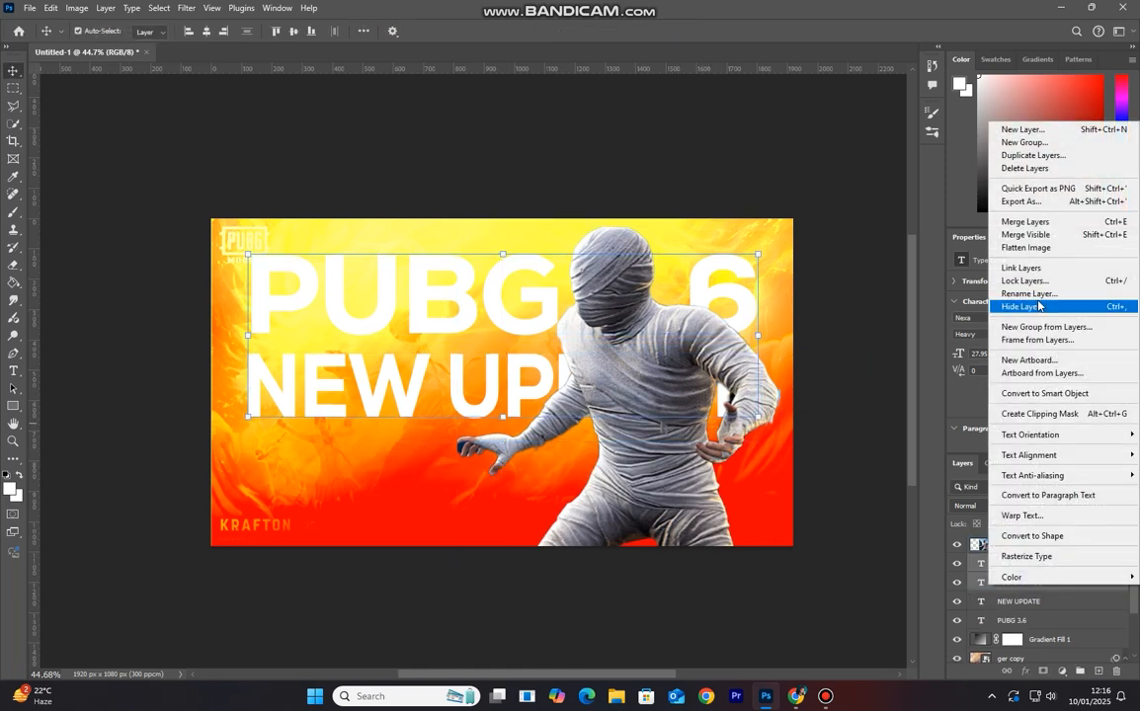
{"action": "left_click", "coordinate": [1033, 393]}
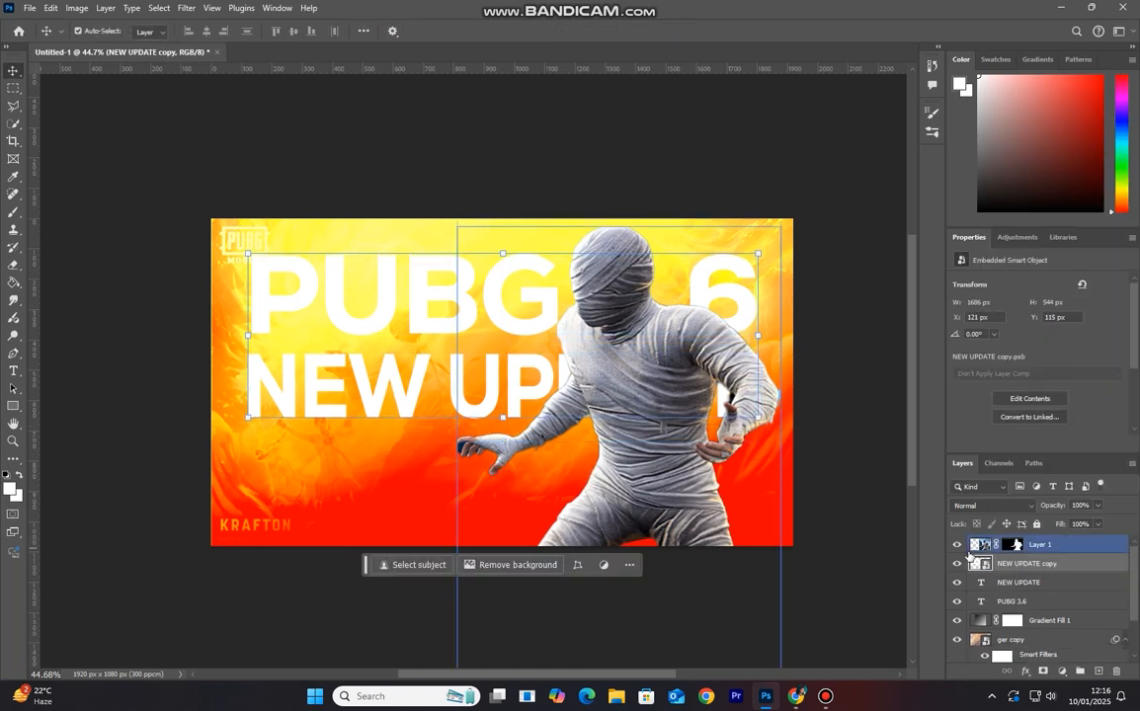
{"action": "left_click", "coordinate": [1032, 544]}
{"action": "left_click", "coordinate": [1033, 566]}
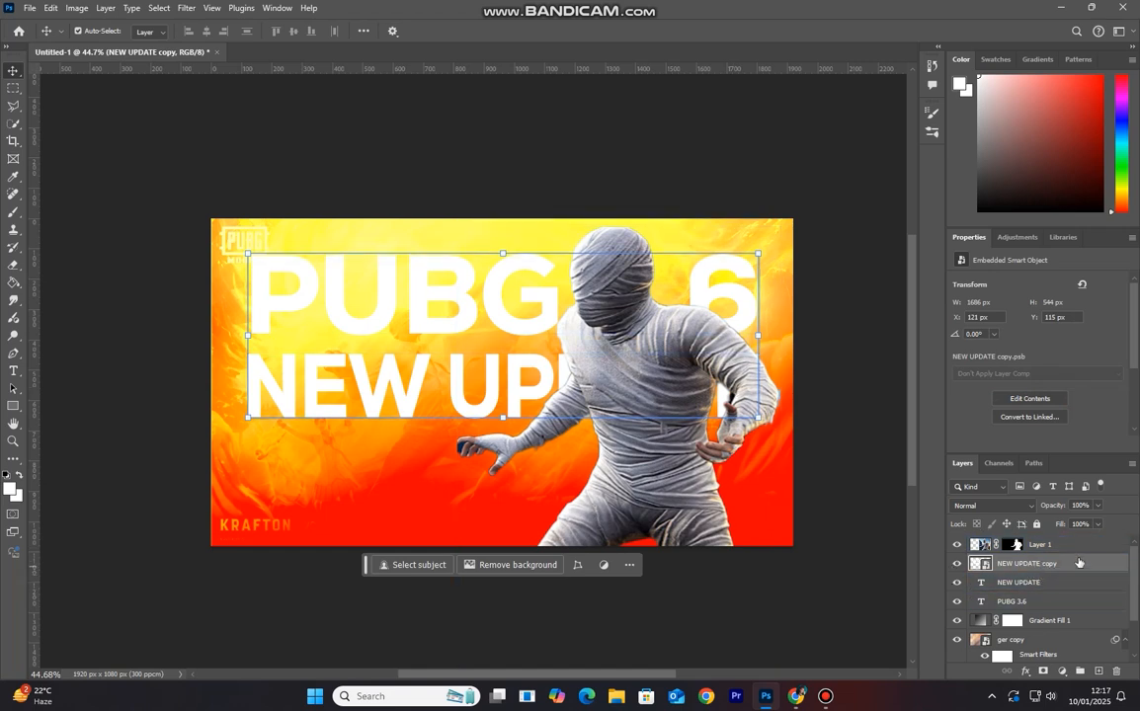
{"action": "key", "text": "ctrl+t"}
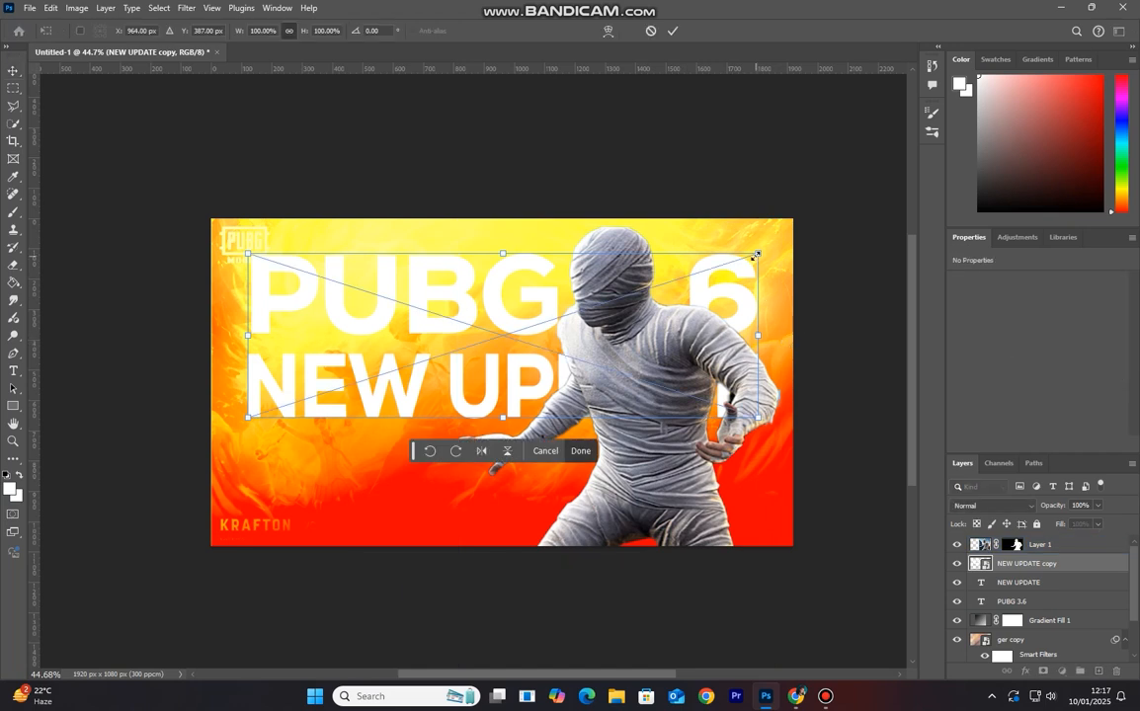
{"action": "left_click_drag", "start_coordinate": [756, 255], "coordinate": [730, 275]}
{"action": "left_click", "coordinate": [652, 31]}
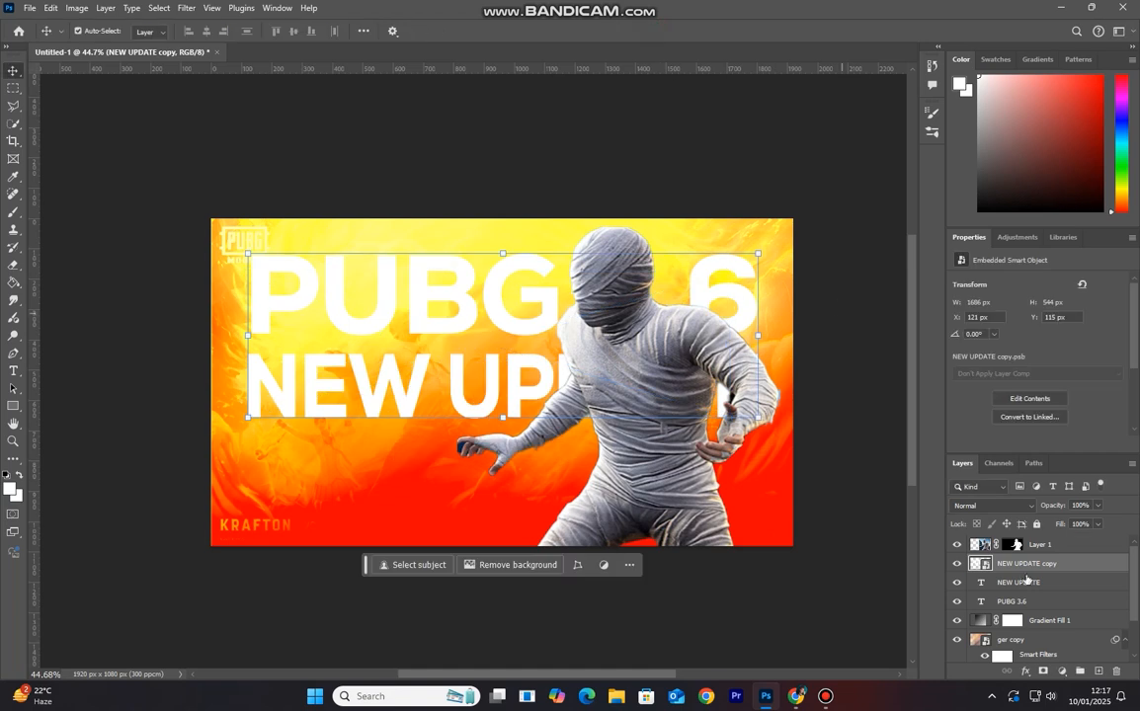
- Stretch the text smart object to about 106% height and apply a perspective that makes the lettering larger at its left end
{"action": "mouse_move", "coordinate": [757, 255]}
{"action": "left_mouse_down"}
{"action": "mouse_move", "coordinate": [764, 206]}
{"action": "mouse_move", "coordinate": [748, 260]}
{"action": "left_mouse_up"}
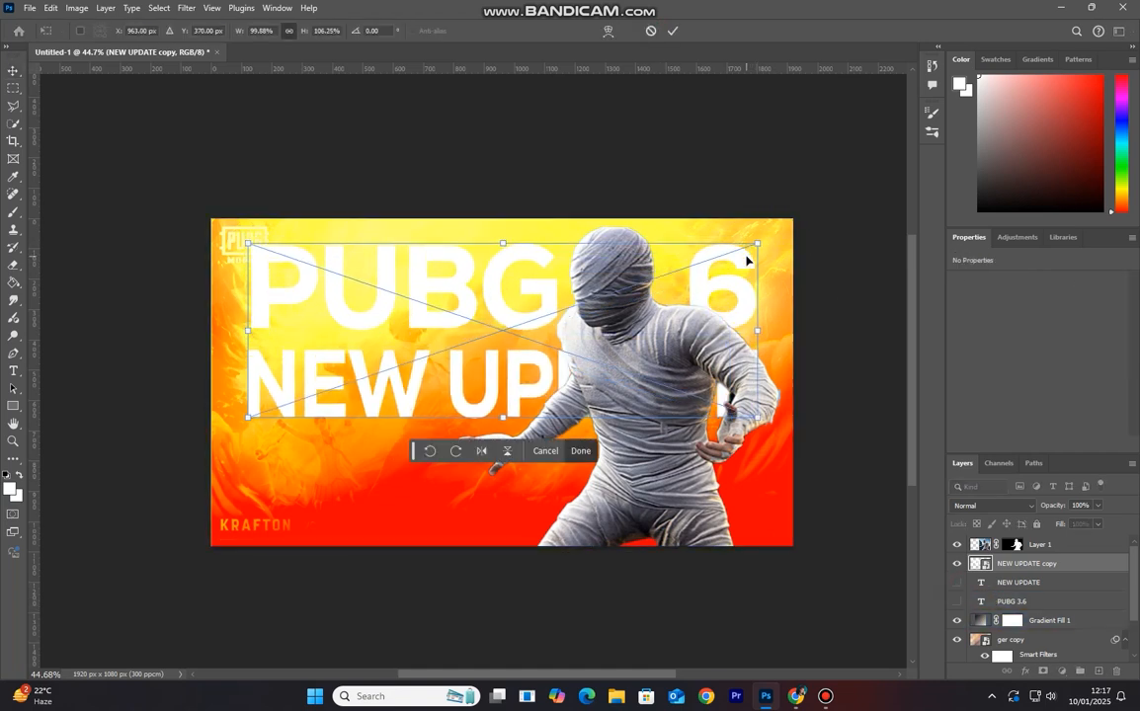
{"action": "right_click", "coordinate": [748, 259]}
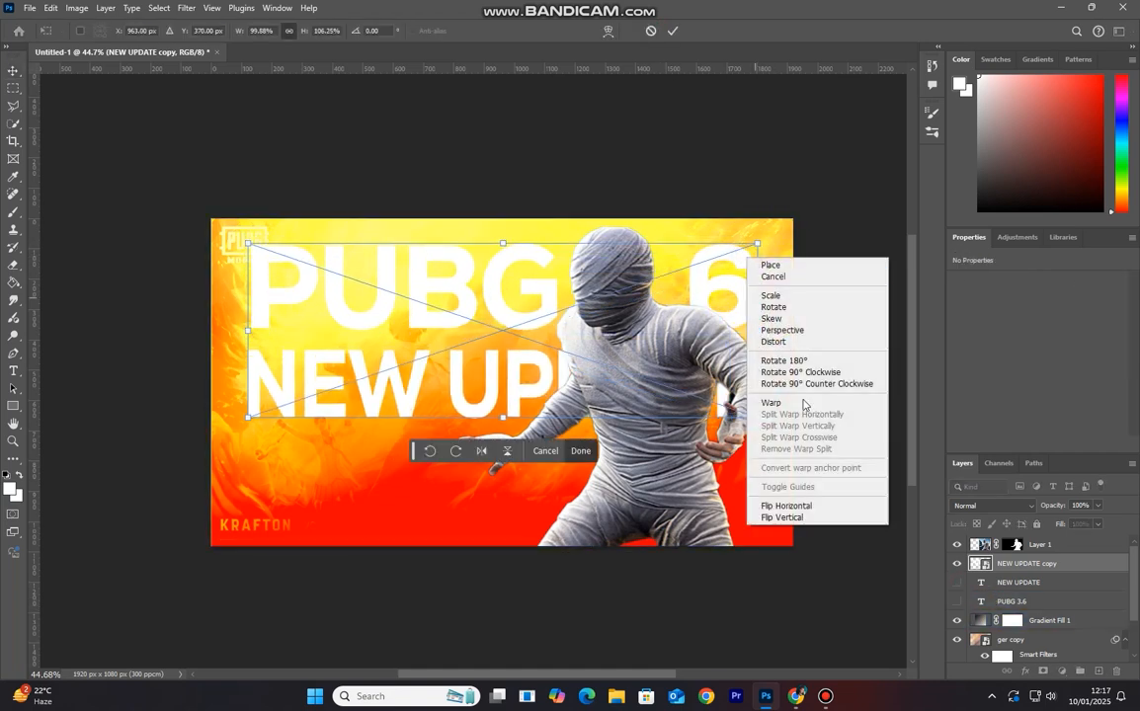
{"action": "left_click", "coordinate": [783, 331]}
{"action": "left_click_drag", "start_coordinate": [757, 244], "coordinate": [756, 269]}
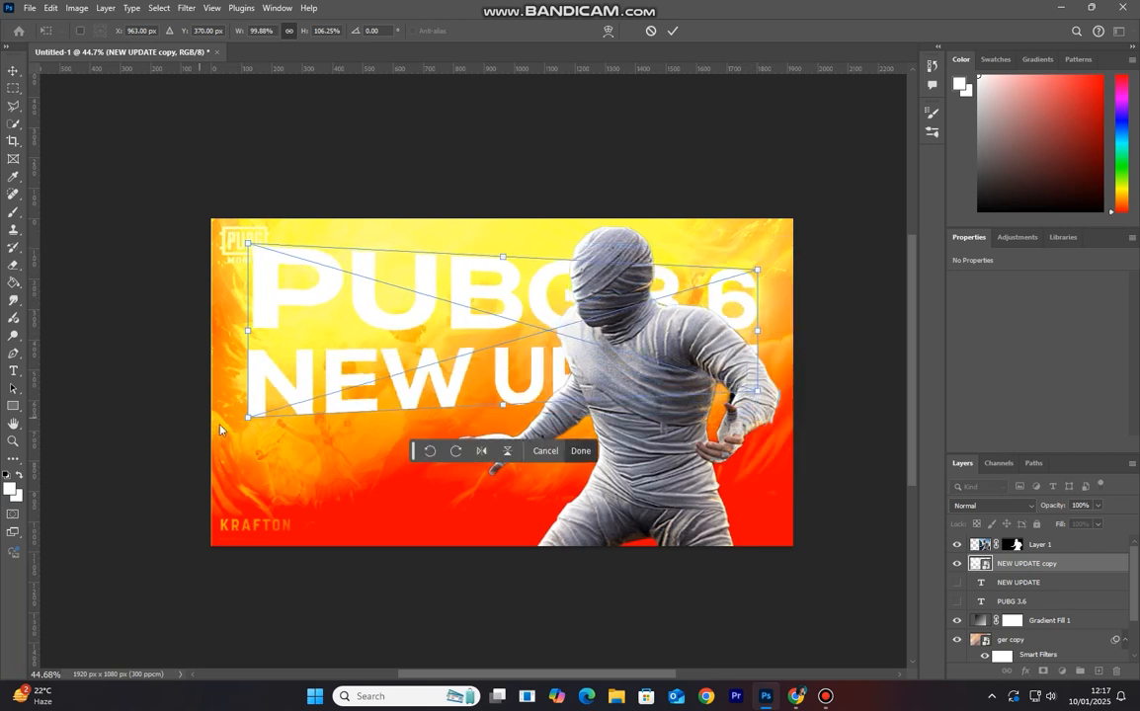
{"action": "left_click_drag", "start_coordinate": [247, 416], "coordinate": [247, 438]}
{"action": "left_click_drag", "start_coordinate": [280, 377], "coordinate": [315, 357]}
{"action": "left_click_drag", "start_coordinate": [394, 329], "coordinate": [388, 344]}
{"action": "left_click", "coordinate": [679, 33]}
- Move the mummy cutout left and slightly down to about X 655 px, Y 107 px, clear of the "3.6" text
{"action": "left_click_drag", "start_coordinate": [659, 374], "coordinate": [516, 383]}
{"action": "left_click_drag", "start_coordinate": [698, 387], "coordinate": [706, 396]}
{"action": "left_click_drag", "start_coordinate": [605, 388], "coordinate": [621, 382]}
{"action": "left_click", "coordinate": [591, 165]}
{"action": "scroll", "coordinate": [731, 398], "scroll_direction": "down", "scroll_amount": 2}
{"action": "scroll", "coordinate": [732, 413], "scroll_direction": "up", "scroll_amount": 1}
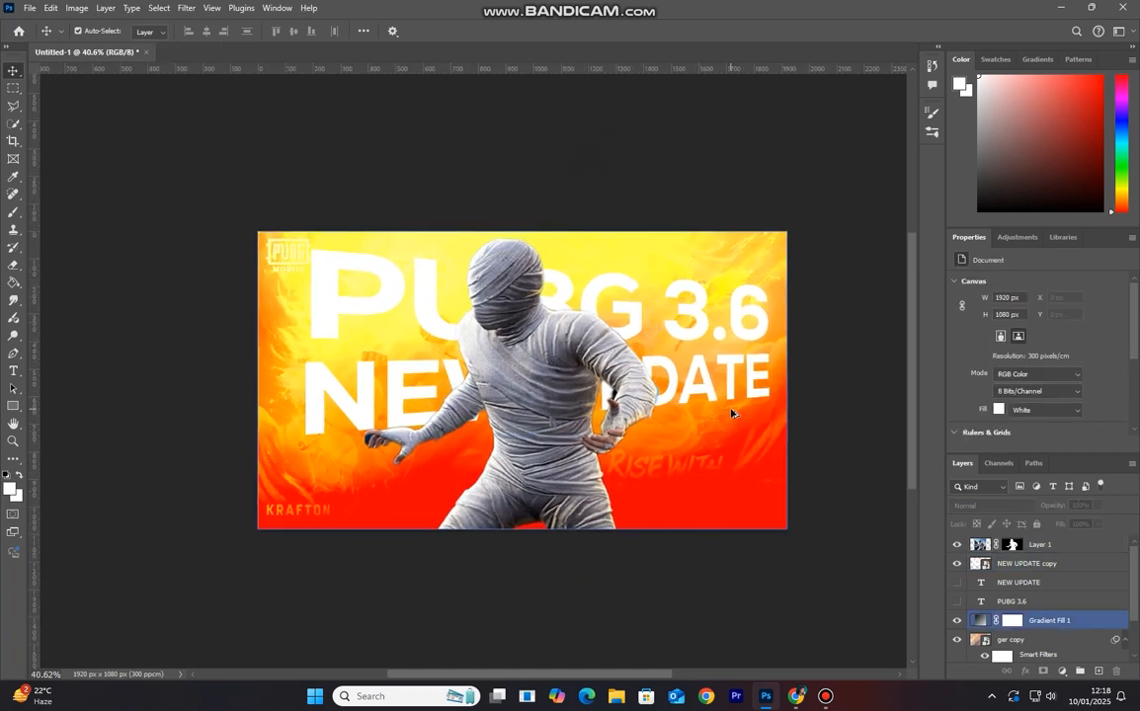
{"action": "scroll", "coordinate": [732, 413], "scroll_direction": "up", "scroll_amount": 1}
{"action": "scroll", "coordinate": [731, 412], "scroll_direction": "down", "scroll_amount": 1}
{"action": "left_click_drag", "start_coordinate": [632, 367], "coordinate": [698, 399]}
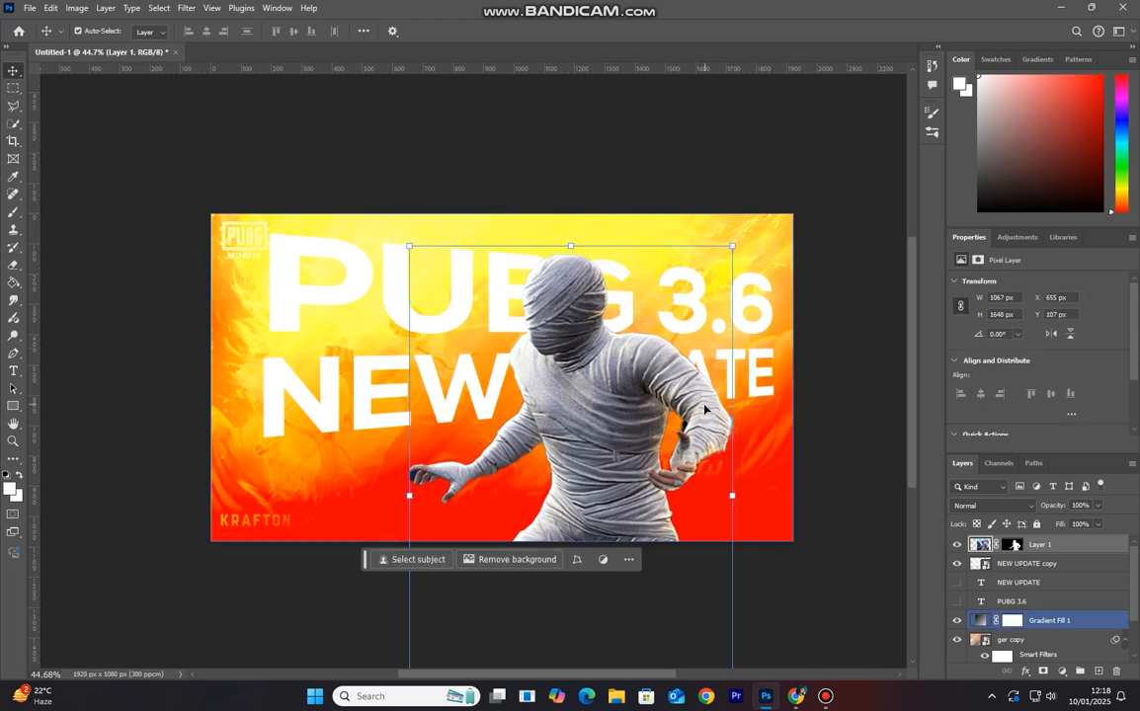
{"action": "scroll", "coordinate": [812, 354], "scroll_direction": "down", "scroll_amount": 1}
{"action": "scroll", "coordinate": [820, 393], "scroll_direction": "up", "scroll_amount": 1}
- Change the gradient fill layer's blend mode to Color Burn
{"action": "left_click", "coordinate": [1028, 563]}
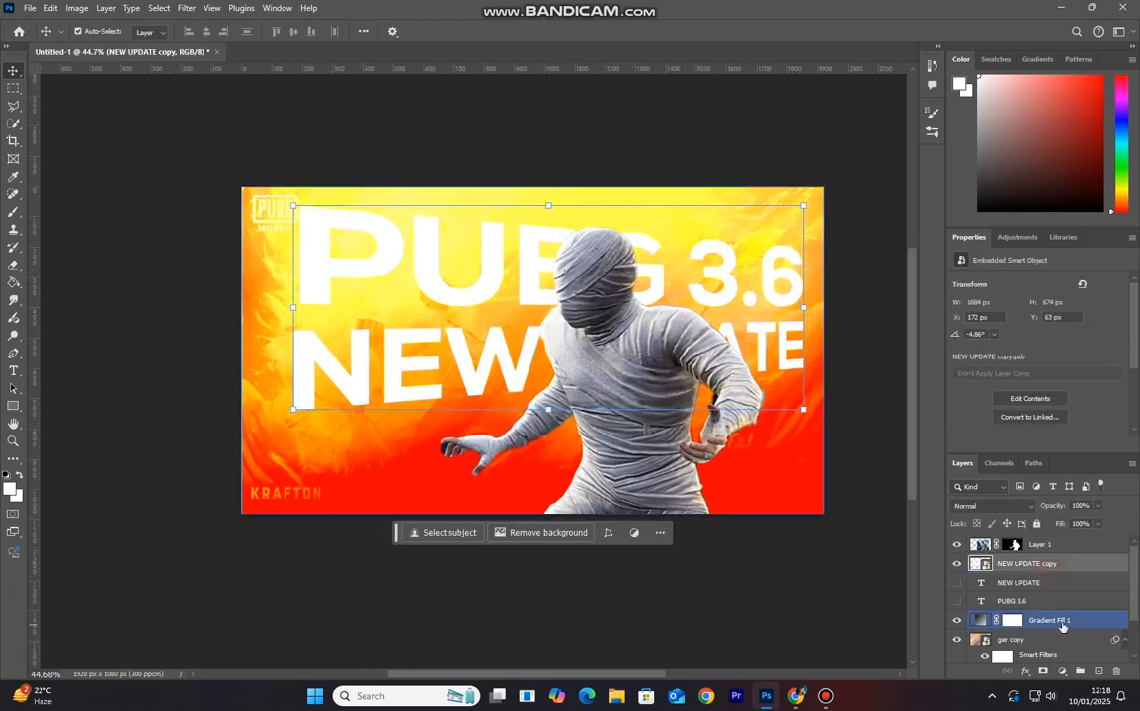
{"action": "left_click", "coordinate": [1052, 620]}
{"action": "left_click", "coordinate": [1050, 506]}
{"action": "left_click", "coordinate": [1028, 508]}
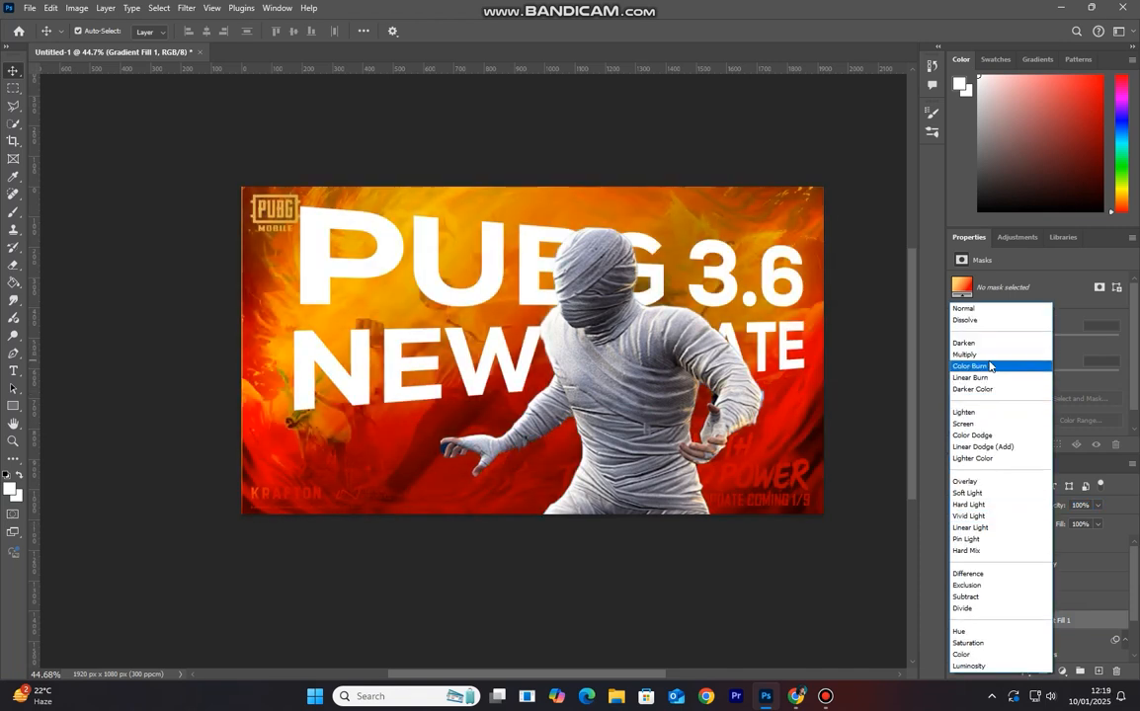
{"action": "left_click", "coordinate": [988, 367]}
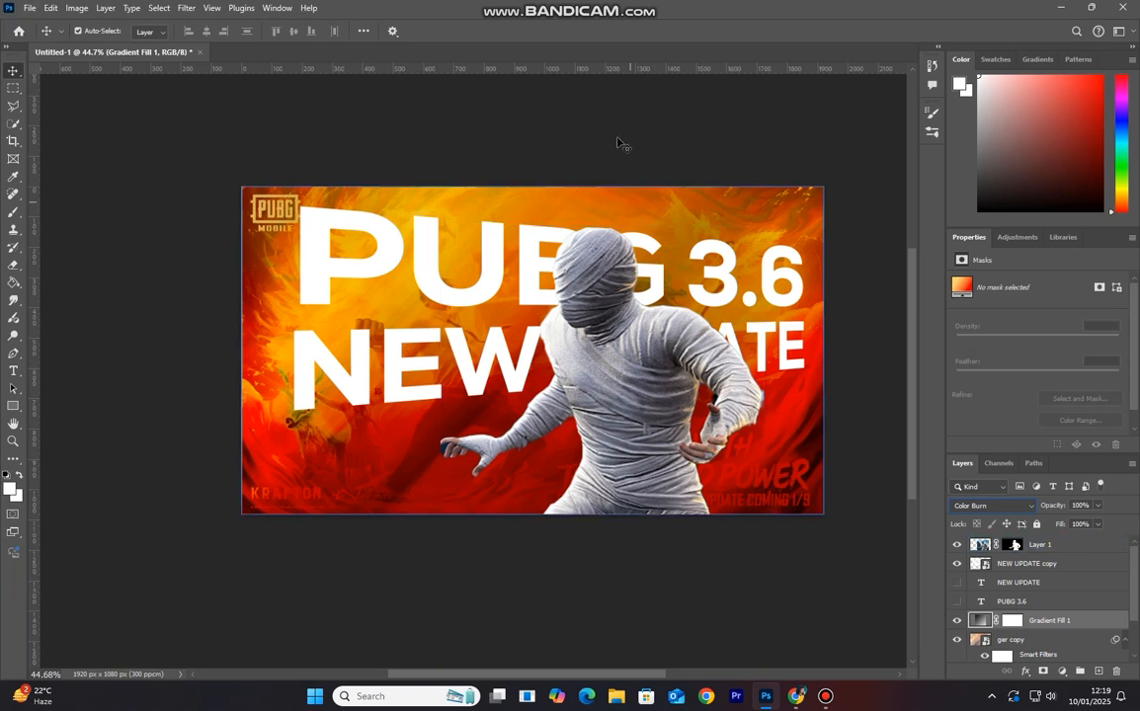
{"action": "left_click", "coordinate": [633, 144]}
{"action": "scroll", "coordinate": [623, 405], "scroll_direction": "down", "scroll_amount": 2}
{"action": "scroll", "coordinate": [624, 428], "scroll_direction": "up", "scroll_amount": 2}
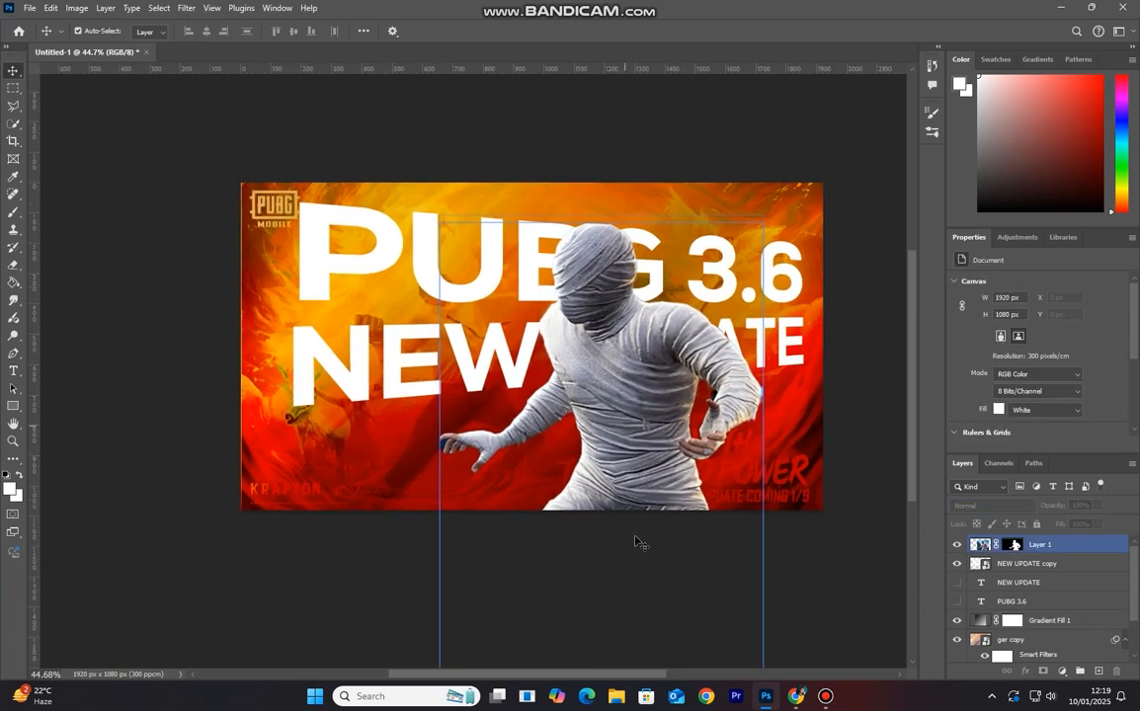
{"action": "scroll", "coordinate": [680, 408], "scroll_direction": "down", "scroll_amount": 1}
{"action": "left_click", "coordinate": [1044, 624]}
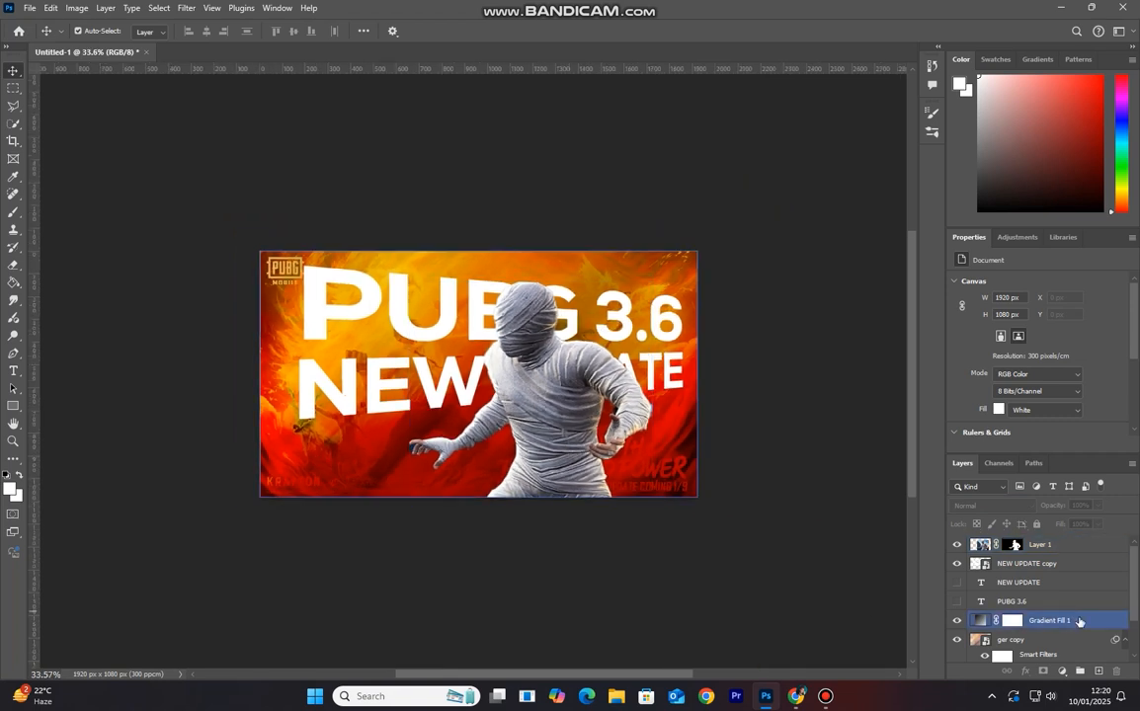
{"action": "left_click", "coordinate": [1072, 565]}
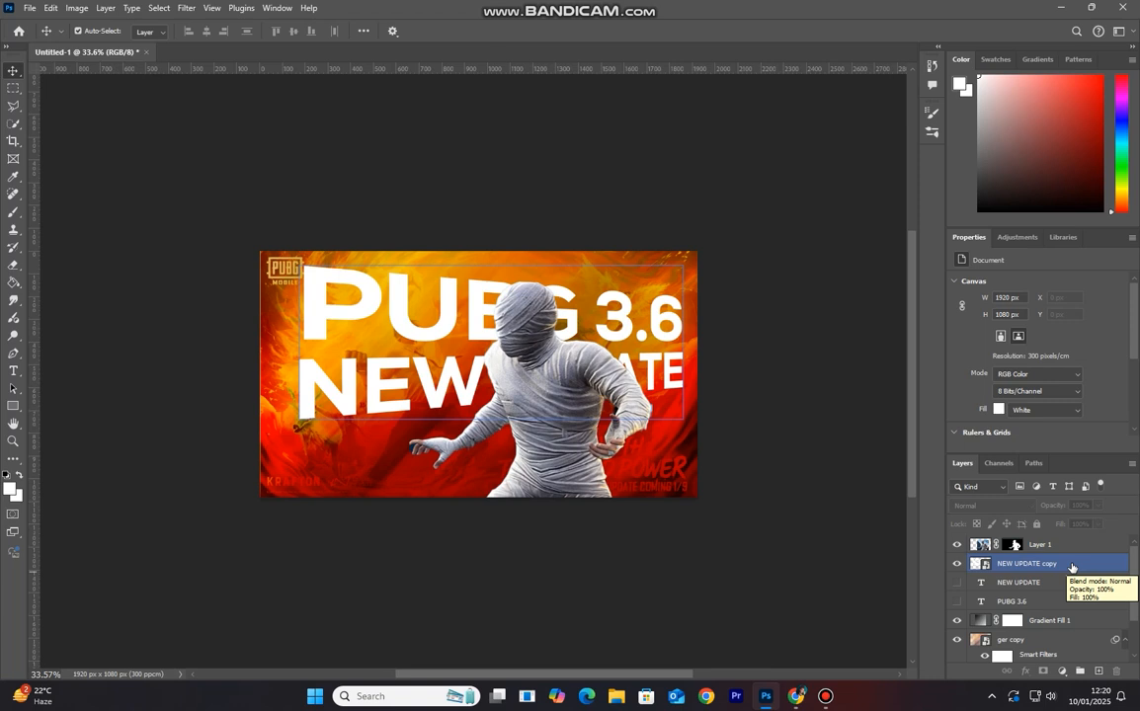
{"action": "left_click", "coordinate": [1053, 549]}
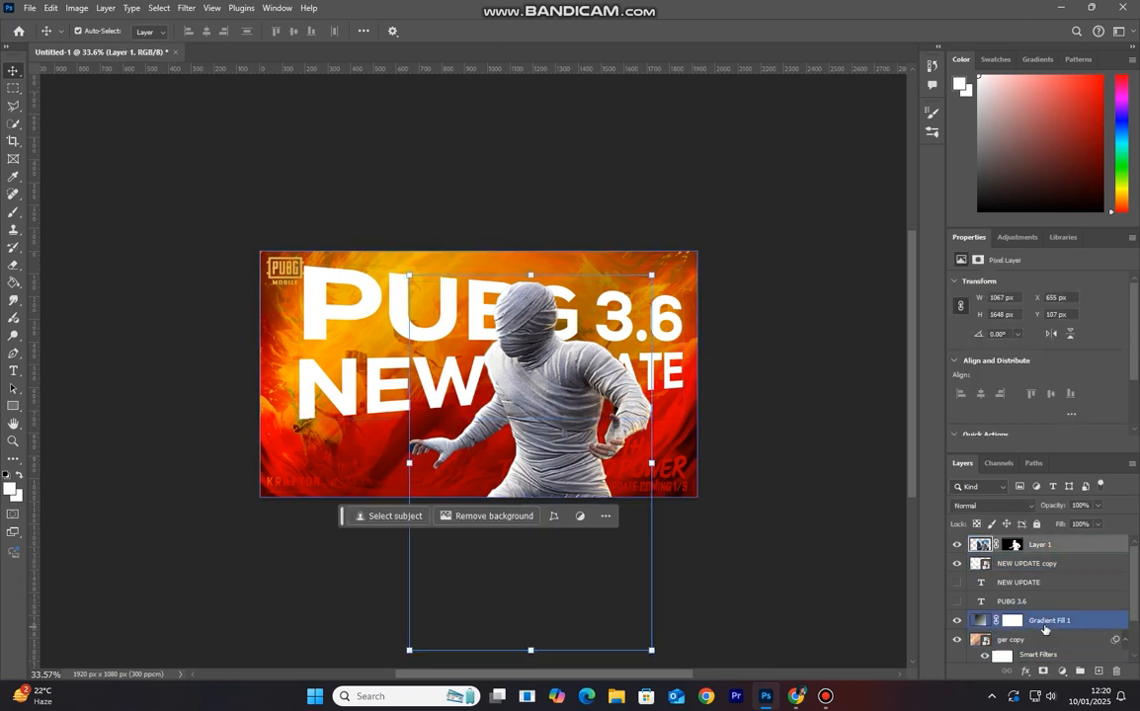
- Add a Gradient Overlay effect to the "NEW UPDATE copy" text smart object
{"action": "left_click", "coordinate": [1022, 564]}
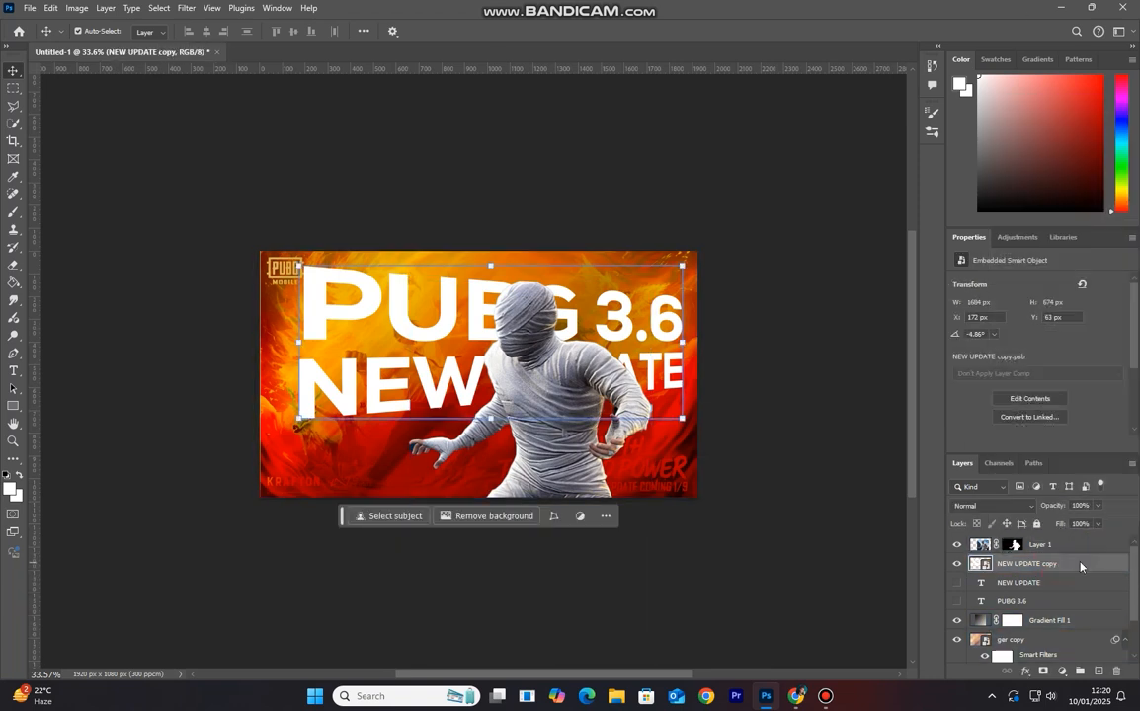
{"action": "right_click", "coordinate": [1022, 564]}
{"action": "left_click", "coordinate": [1035, 275]}
{"action": "left_click_drag", "start_coordinate": [714, 227], "coordinate": [689, 182]}
{"action": "left_click", "coordinate": [604, 398]}
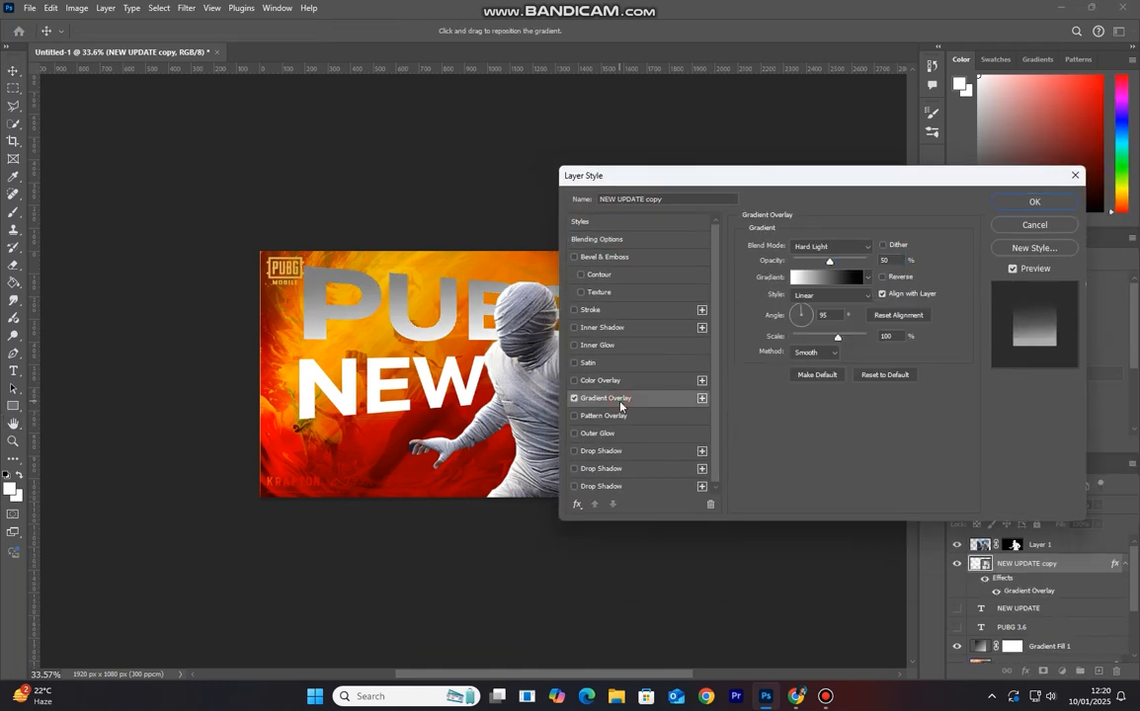
- Give the overlay gradient a light golden yellow start stop and a white end stop
{"action": "left_click", "coordinate": [812, 270]}
{"action": "left_click", "coordinate": [718, 515]}
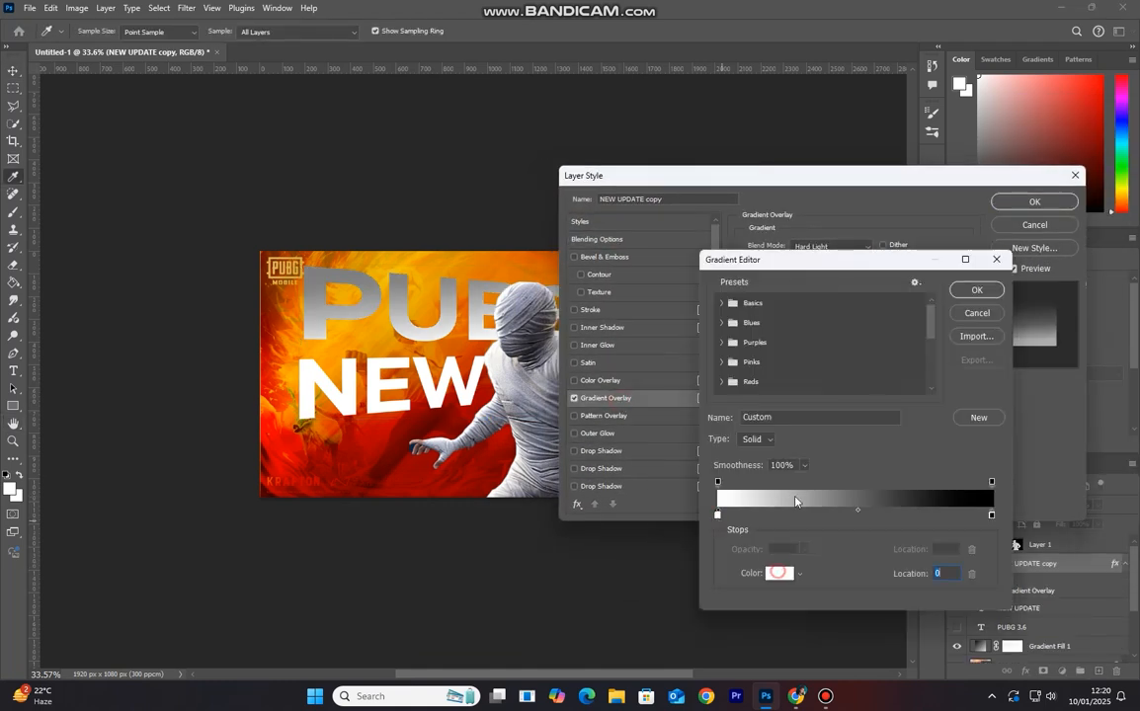
{"action": "left_click", "coordinate": [779, 574]}
{"action": "left_click_drag", "start_coordinate": [795, 378], "coordinate": [793, 408]}
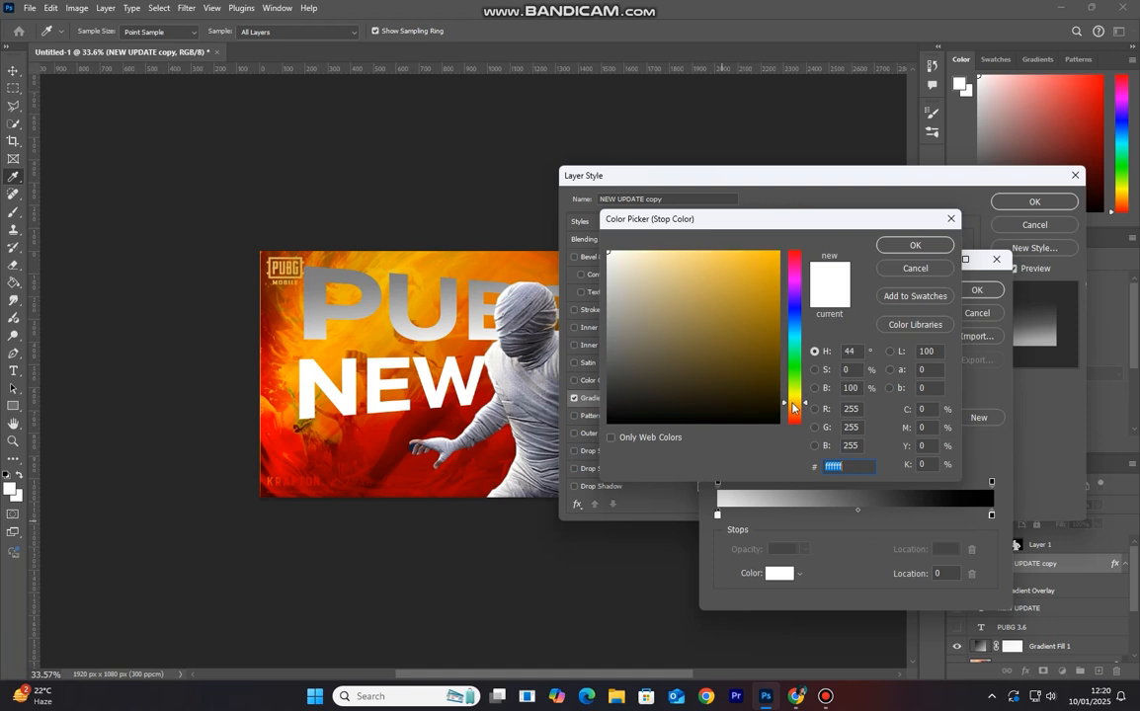
{"action": "left_click", "coordinate": [707, 255]}
{"action": "left_click", "coordinate": [916, 245]}
{"action": "left_click", "coordinate": [991, 513]}
{"action": "left_click", "coordinate": [780, 573]}
{"action": "left_click", "coordinate": [608, 252]}
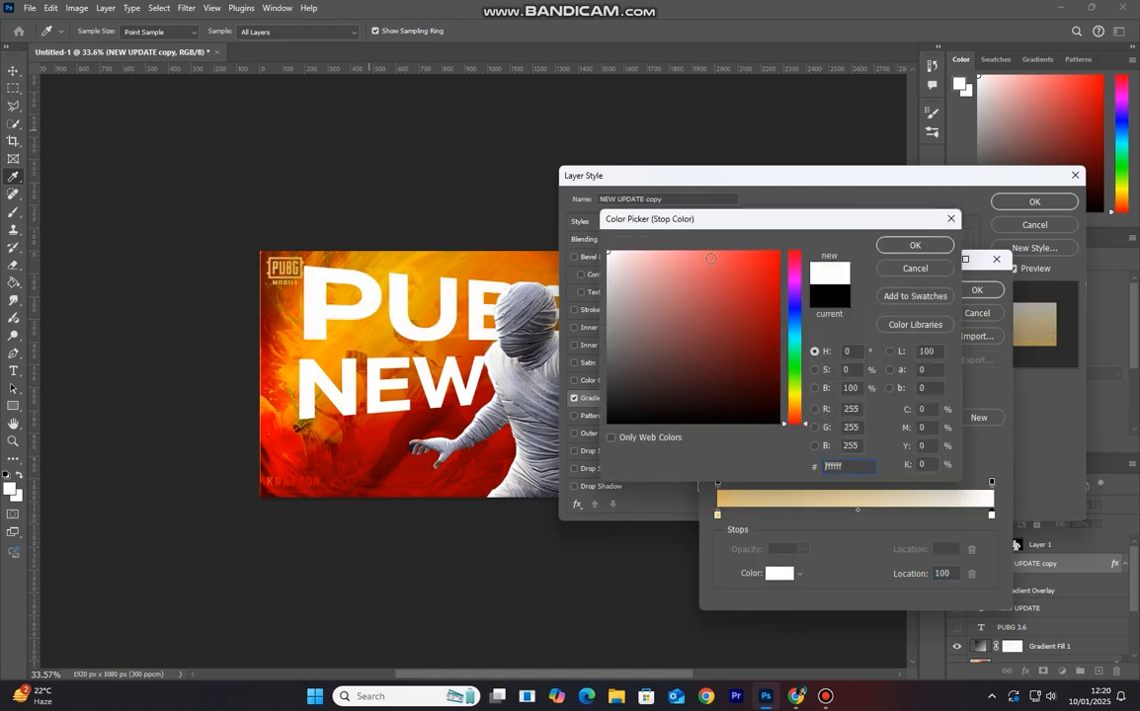
{"action": "left_click", "coordinate": [947, 245]}
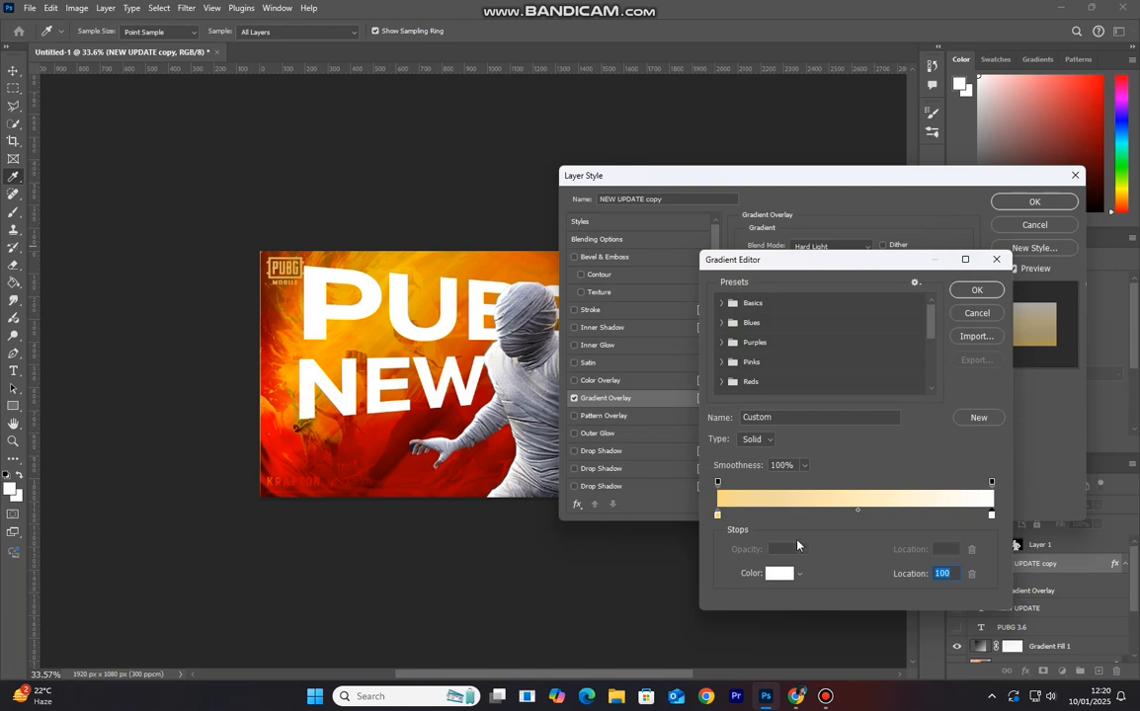
- Change the overlay gradient's start stop to a more saturated golden yellow and accept the gradient
{"action": "left_click", "coordinate": [716, 517]}
{"action": "left_click", "coordinate": [777, 573]}
{"action": "left_click", "coordinate": [736, 251]}
{"action": "left_click", "coordinate": [904, 246]}
{"action": "left_click", "coordinate": [977, 290]}
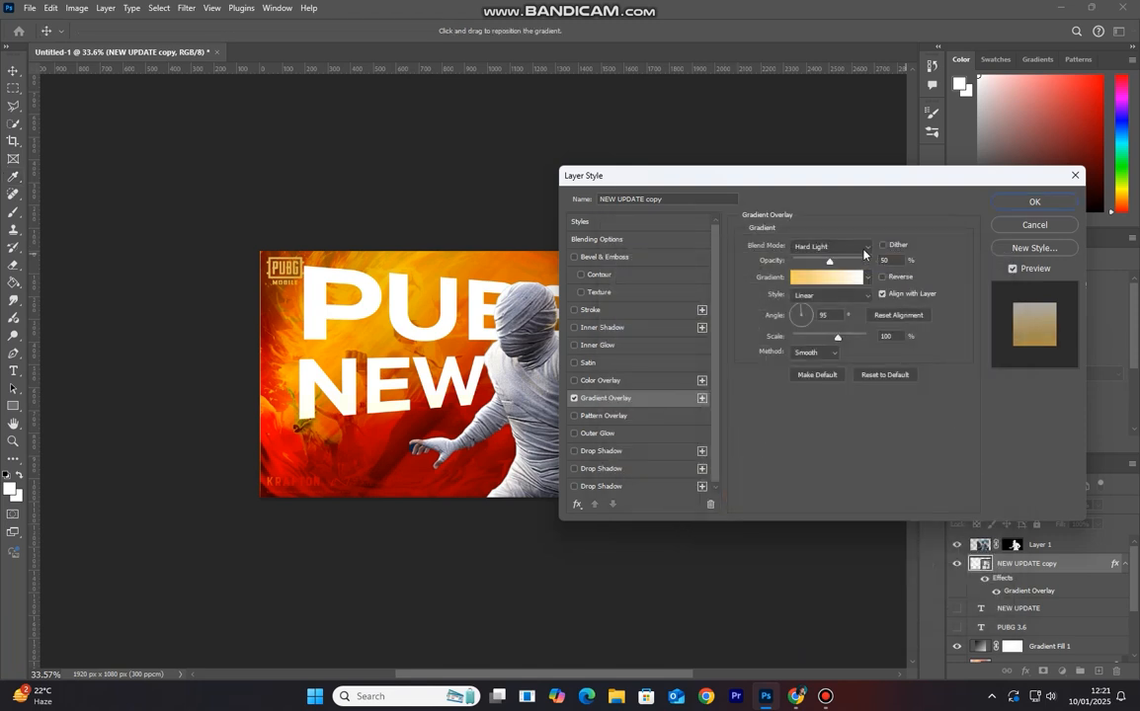
- Set the gradient overlay to Normal blend mode, 100% opacity and a 140° angle
{"action": "left_click", "coordinate": [835, 246]}
{"action": "left_click", "coordinate": [810, 260]}
{"action": "left_click_drag", "start_coordinate": [832, 263], "coordinate": [895, 269]}
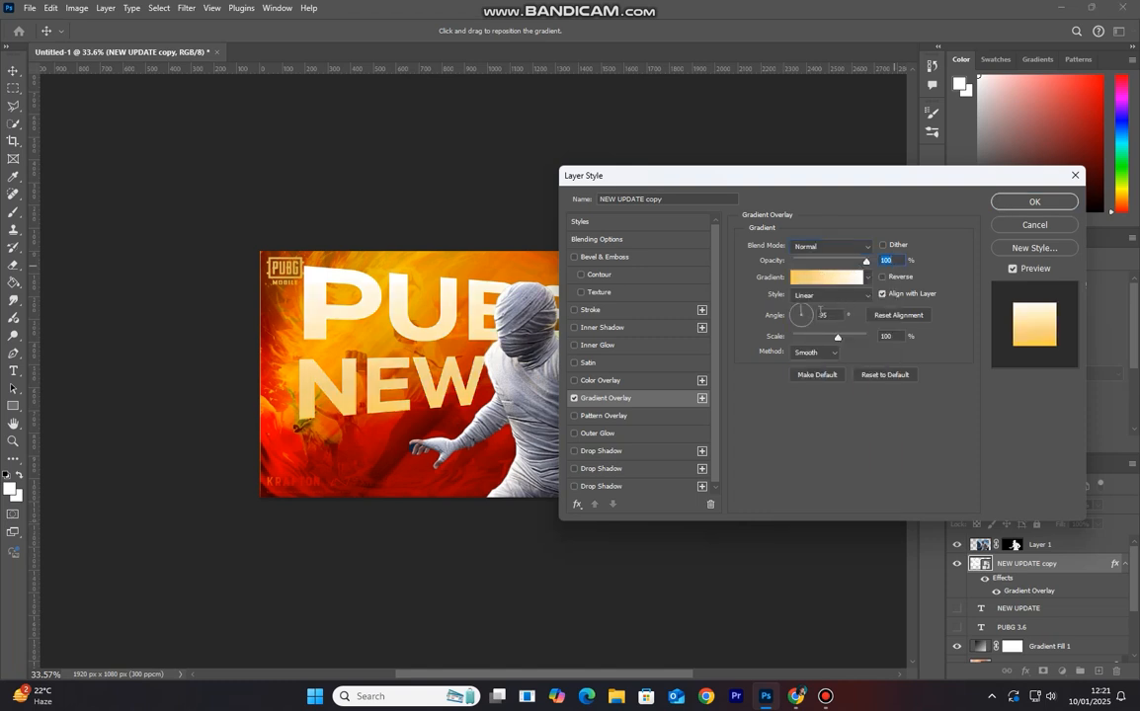
{"action": "type", "text": "140"}
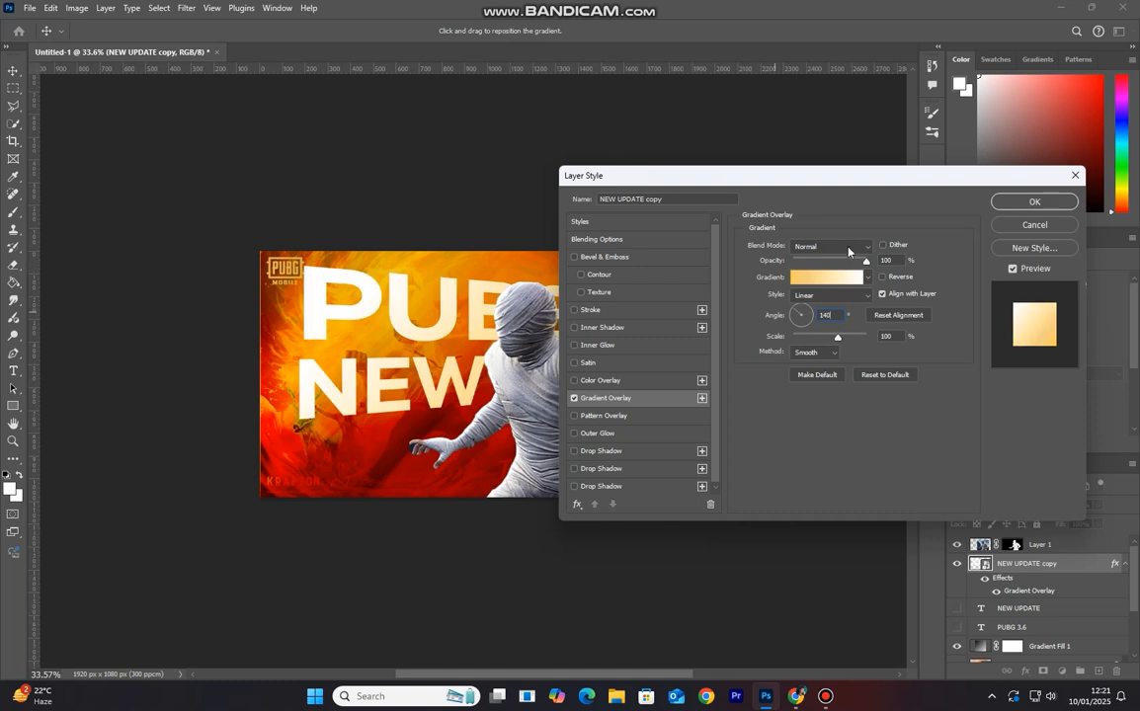
- Add a drop shadow to the title text with the dark red color 2f0d0d
{"action": "left_click", "coordinate": [616, 453]}
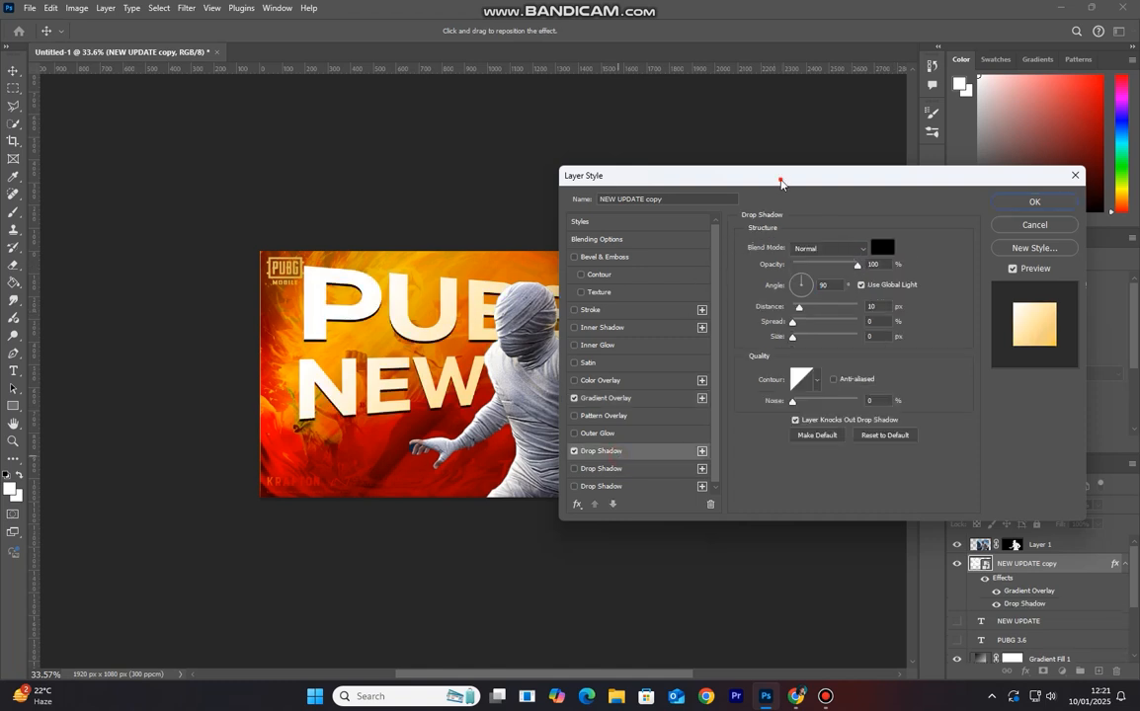
{"action": "left_click_drag", "start_coordinate": [780, 183], "coordinate": [768, 184]}
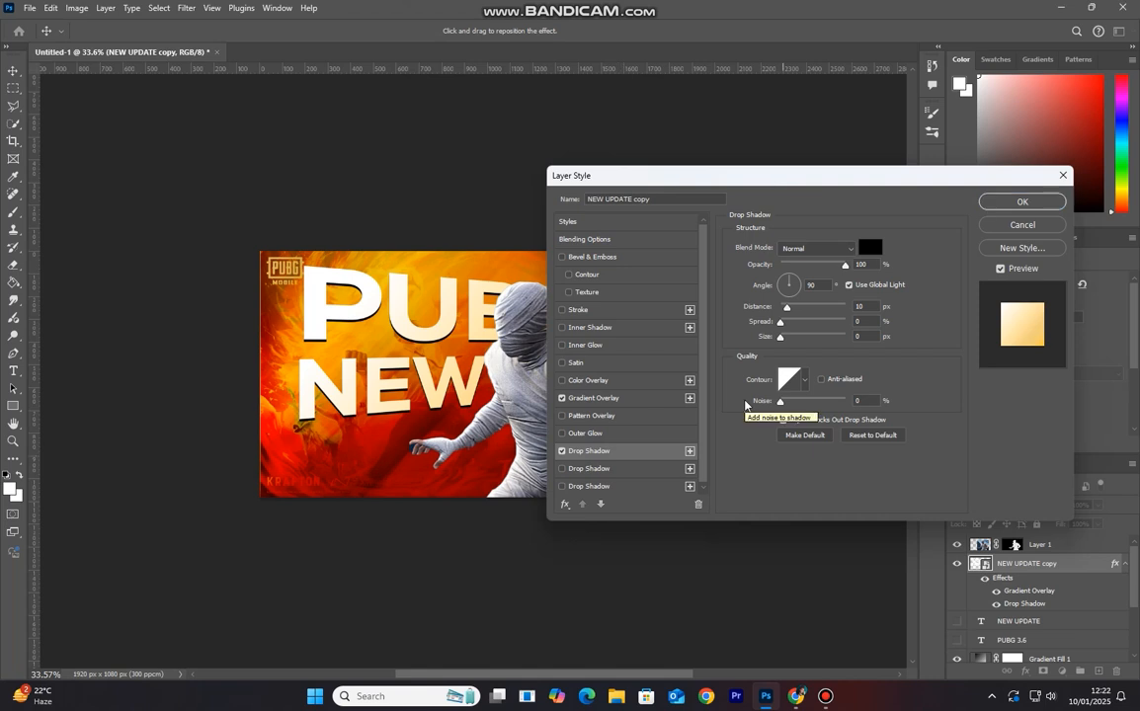
{"action": "left_click", "coordinate": [869, 248]}
{"action": "left_click", "coordinate": [745, 392]}
{"action": "left_click", "coordinate": [734, 391]}
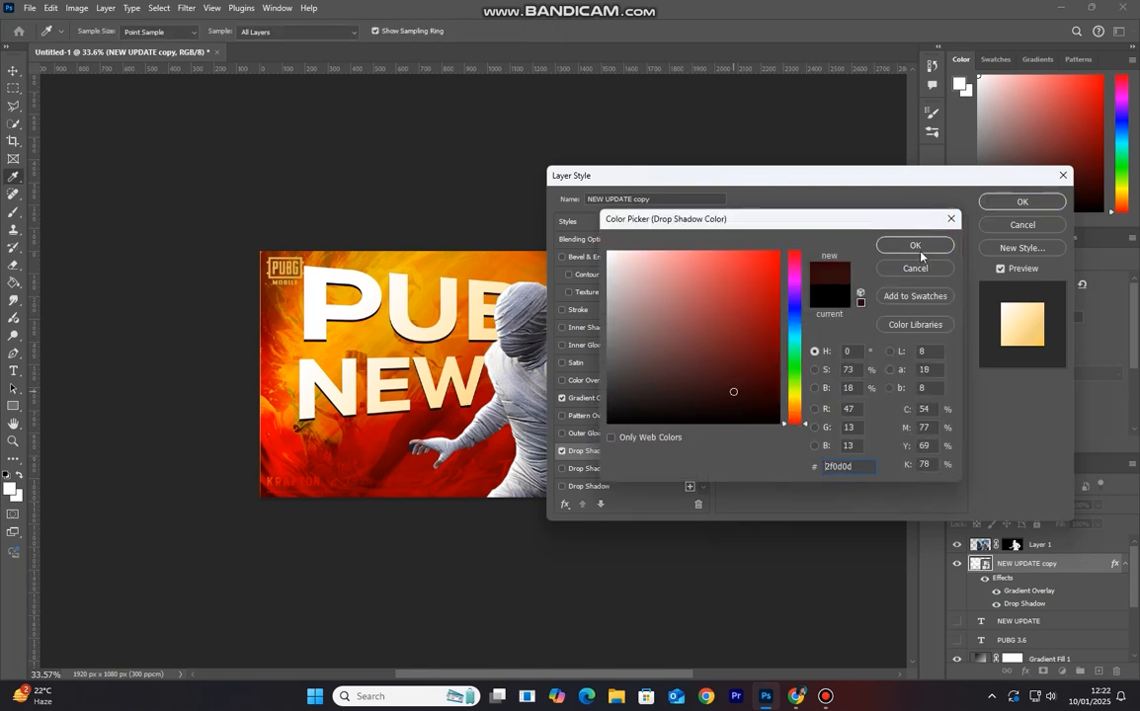
{"action": "left_click", "coordinate": [916, 246]}
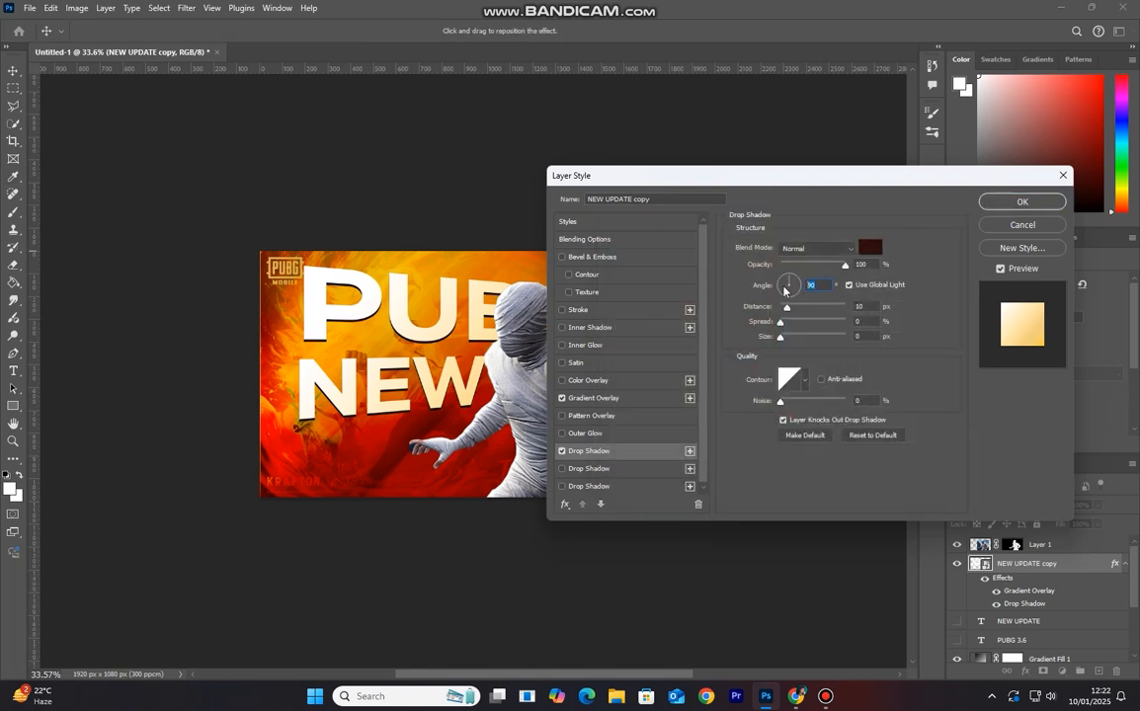
- Set the drop shadow's angle to 30°, distance to 40 px and size to 30 px, and apply the layer style
{"action": "type", "text": "30"}
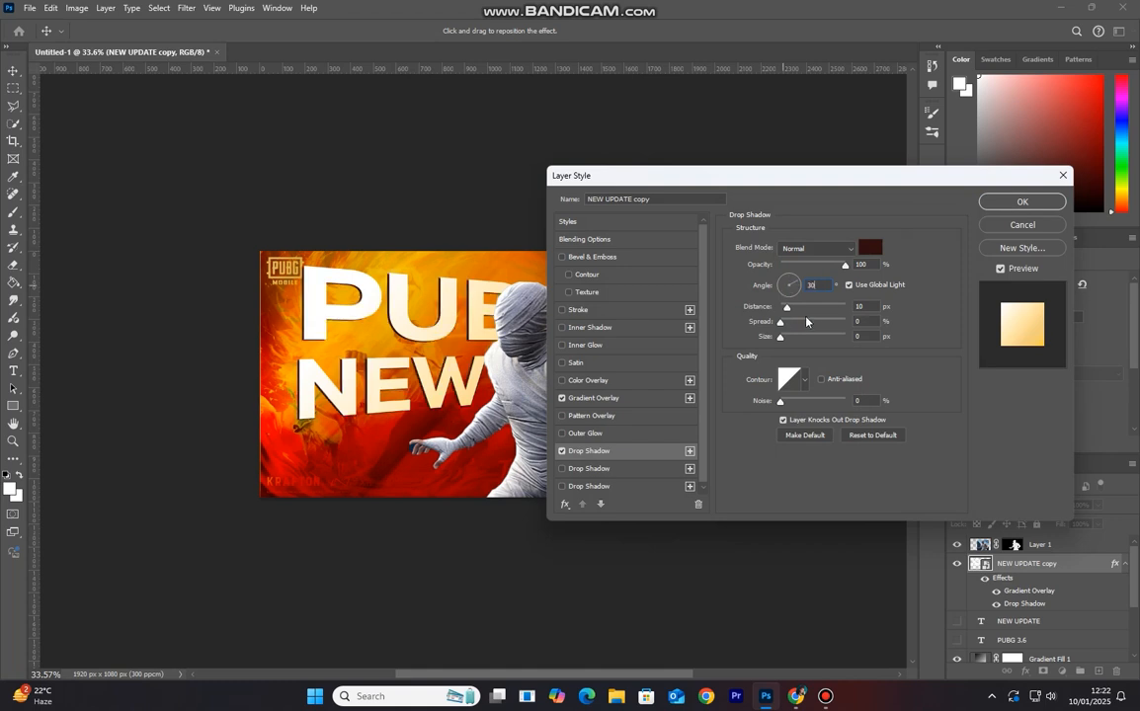
{"action": "key", "text": "Tab"}
{"action": "type", "text": "40"}
{"action": "key", "text": "Tab"}
{"action": "key", "text": "Tab"}
{"action": "type", "text": "30"}
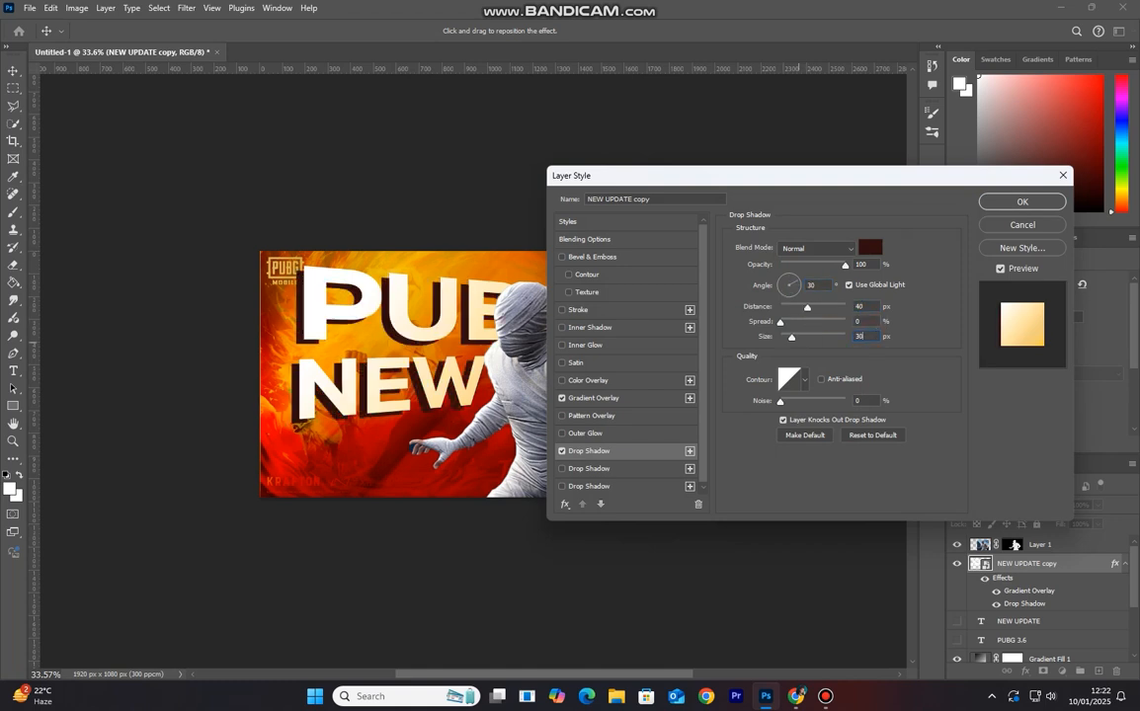
{"action": "left_click", "coordinate": [806, 382]}
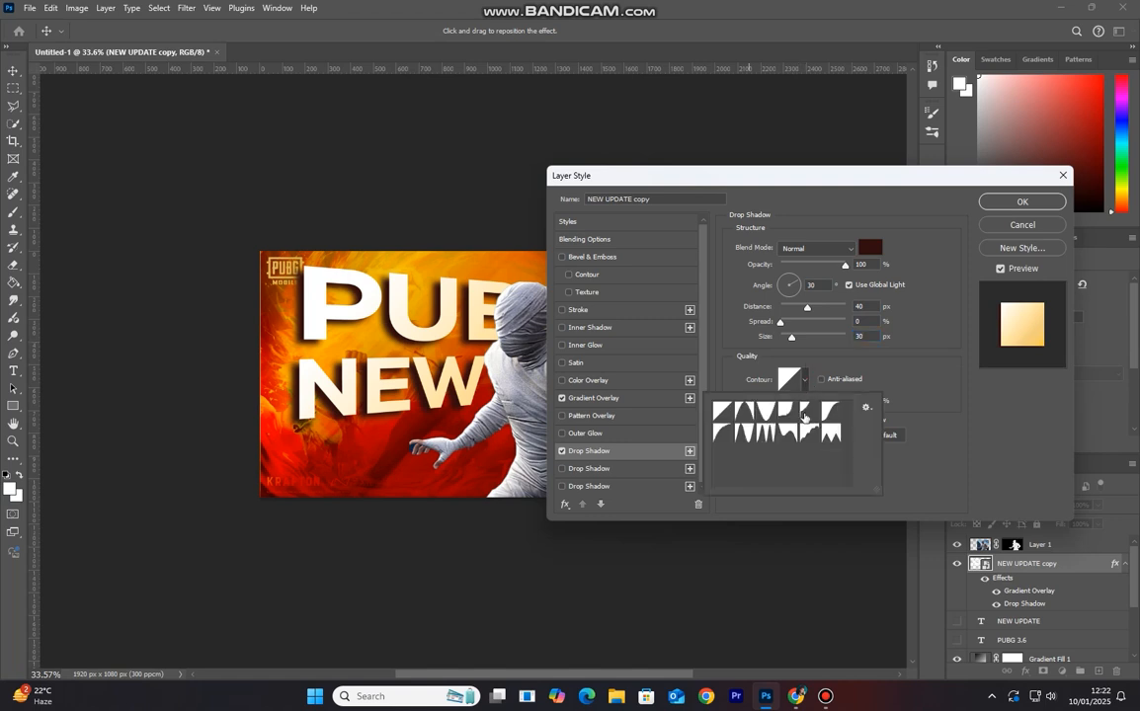
{"action": "left_click", "coordinate": [936, 313]}
{"action": "left_click", "coordinate": [1020, 201]}
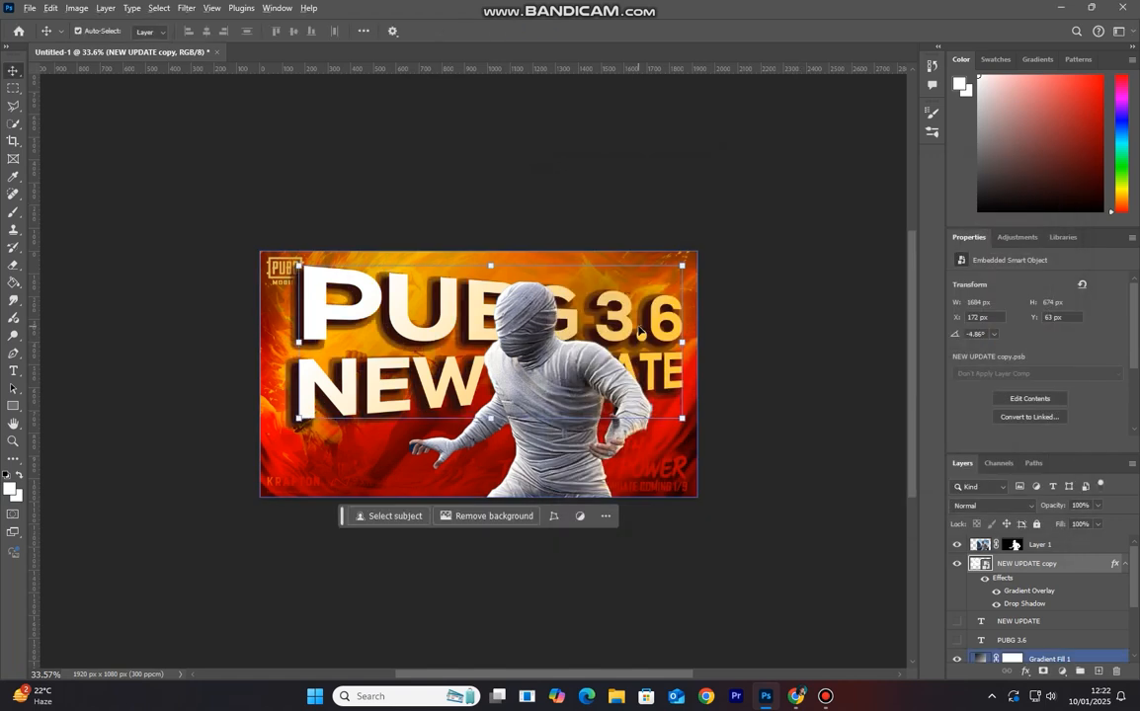
- Move the mummy cutout to the left side of the canvas at about X -193 px, Y 52 px, trying the title text slightly lower
{"action": "scroll", "coordinate": [640, 332], "scroll_direction": "down", "scroll_amount": 3}
{"action": "scroll", "coordinate": [635, 454], "scroll_direction": "up", "scroll_amount": 5}
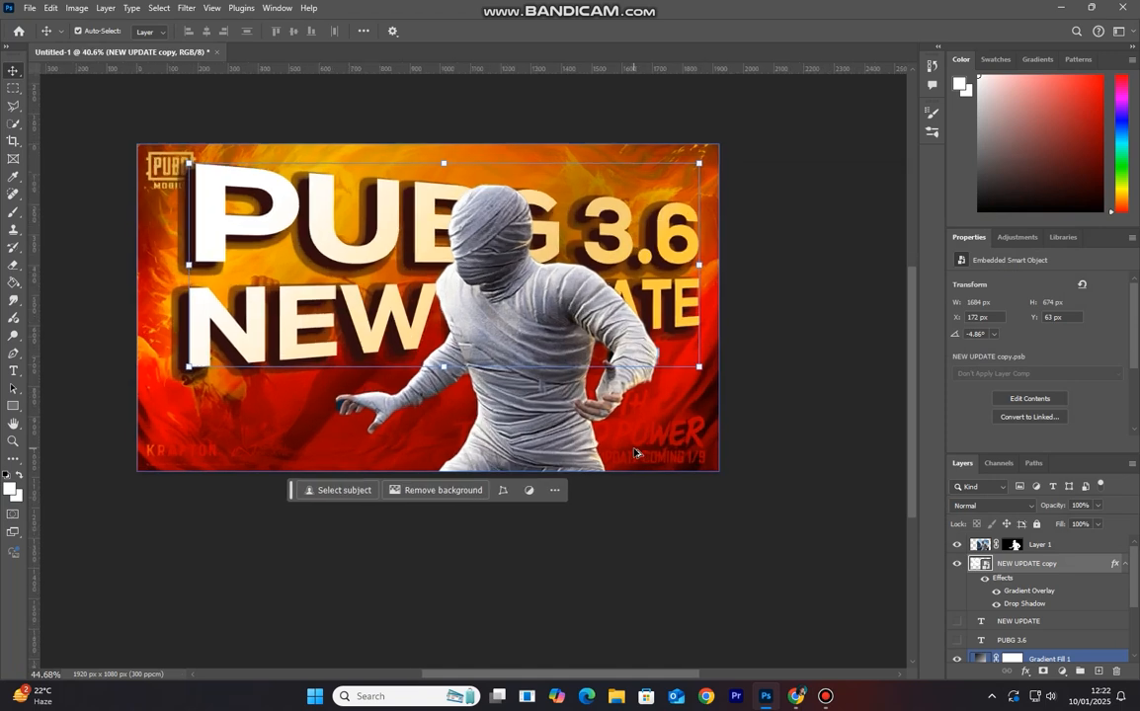
{"action": "scroll", "coordinate": [636, 454], "scroll_direction": "down", "scroll_amount": 2}
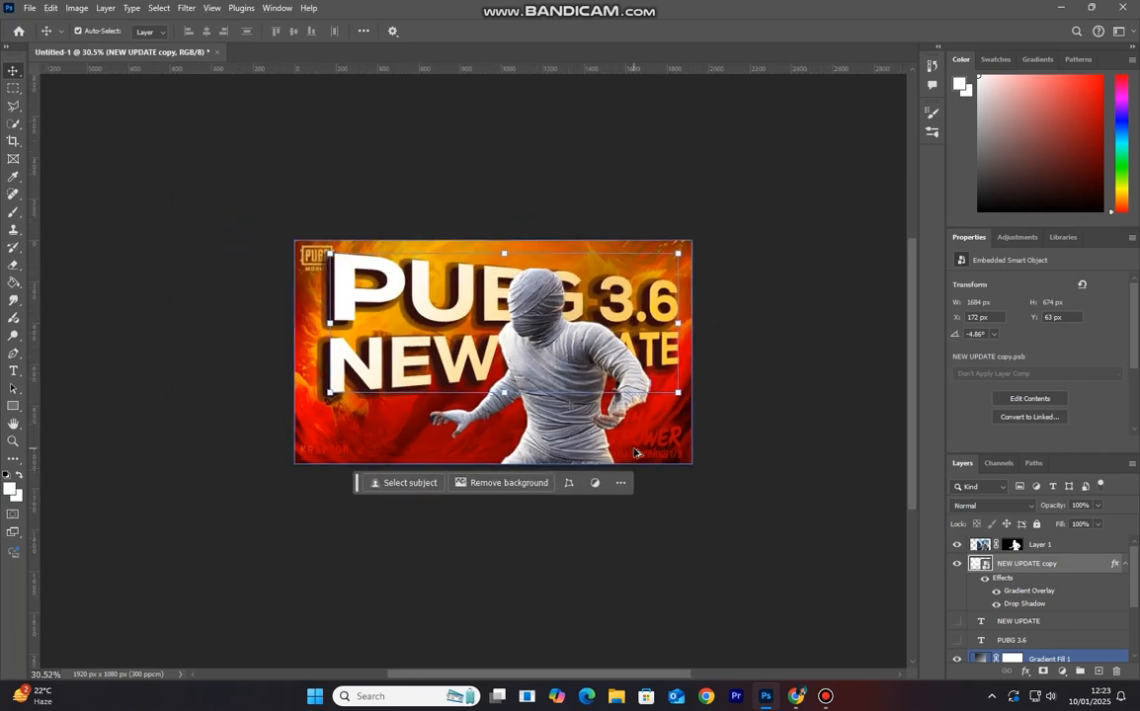
{"action": "left_click", "coordinate": [568, 395]}
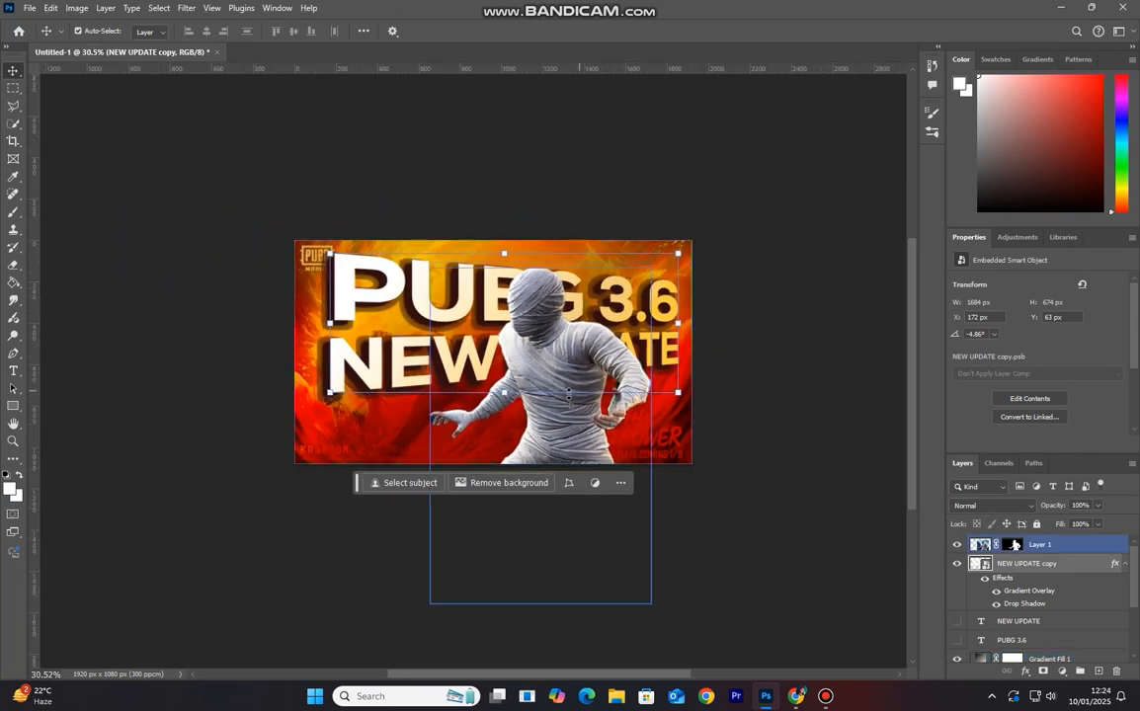
{"action": "left_click_drag", "start_coordinate": [585, 393], "coordinate": [406, 429]}
{"action": "mouse_move", "coordinate": [584, 340]}
{"action": "left_mouse_down"}
{"action": "mouse_move", "coordinate": [590, 366]}
{"action": "mouse_move", "coordinate": [589, 329]}
{"action": "mouse_move", "coordinate": [566, 334]}
{"action": "left_mouse_up"}
{"action": "left_click_drag", "start_coordinate": [395, 418], "coordinate": [389, 351]}
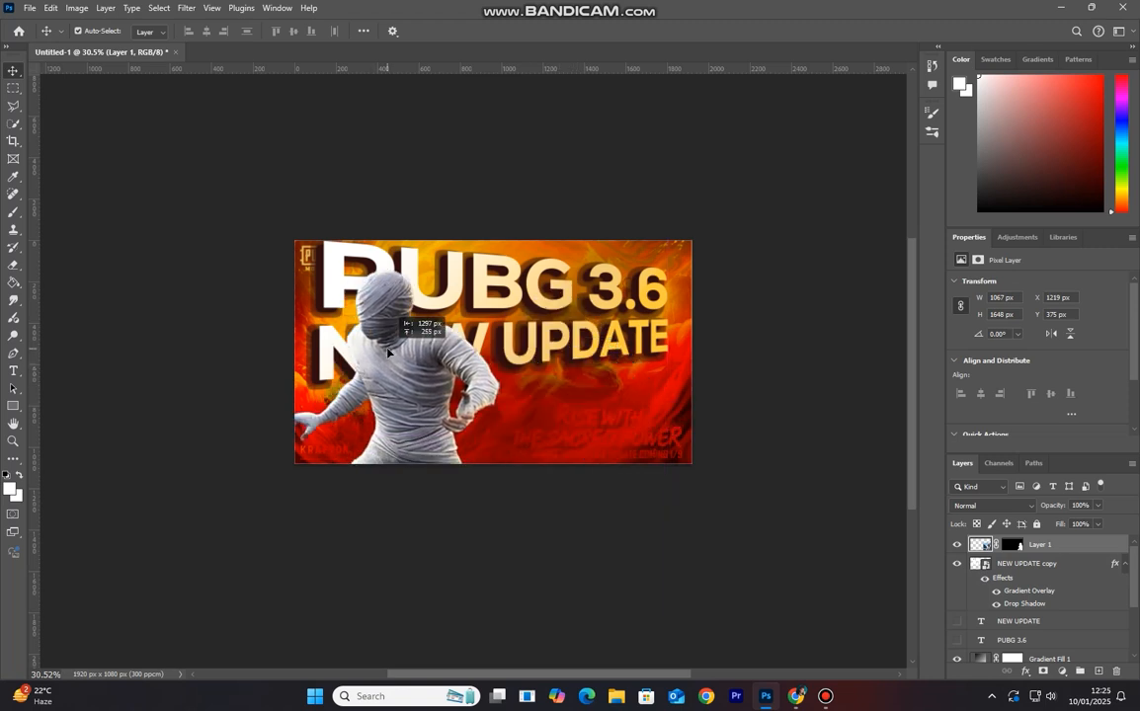
{"action": "left_click_drag", "start_coordinate": [388, 352], "coordinate": [388, 352]}
{"action": "left_click_drag", "start_coordinate": [568, 316], "coordinate": [629, 372]}
{"action": "left_click_drag", "start_coordinate": [430, 372], "coordinate": [395, 374]}
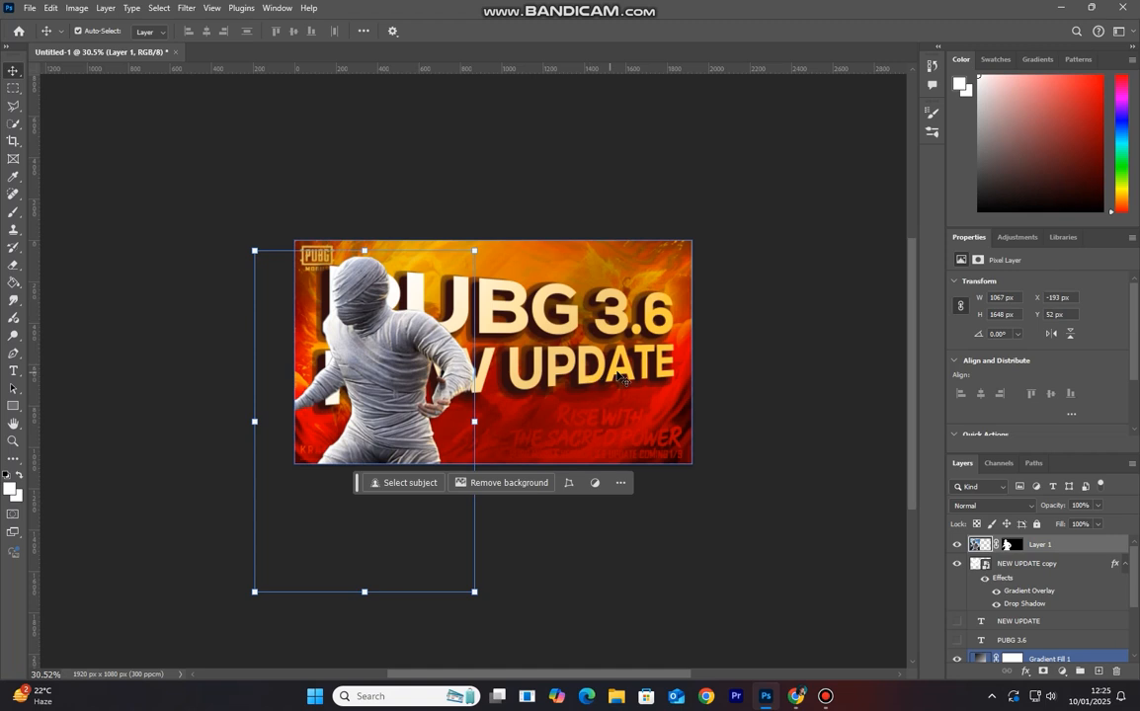
- Undo the last change, then free-transform the title text to about 69% width and 118% height and place it right of the mummy
{"action": "key", "text": "ctrl+z"}
{"action": "key", "text": "ctrl+t"}
{"action": "left_click_drag", "start_coordinate": [344, 265], "coordinate": [454, 300]}
{"action": "mouse_move", "coordinate": [560, 332]}
{"action": "left_mouse_down"}
{"action": "mouse_move", "coordinate": [554, 309]}
{"action": "mouse_move", "coordinate": [580, 259]}
{"action": "mouse_move", "coordinate": [580, 344]}
{"action": "mouse_move", "coordinate": [547, 337]}
{"action": "left_mouse_up"}
{"action": "left_click_drag", "start_coordinate": [363, 333], "coordinate": [457, 338]}
{"action": "left_click_drag", "start_coordinate": [586, 358], "coordinate": [552, 360]}
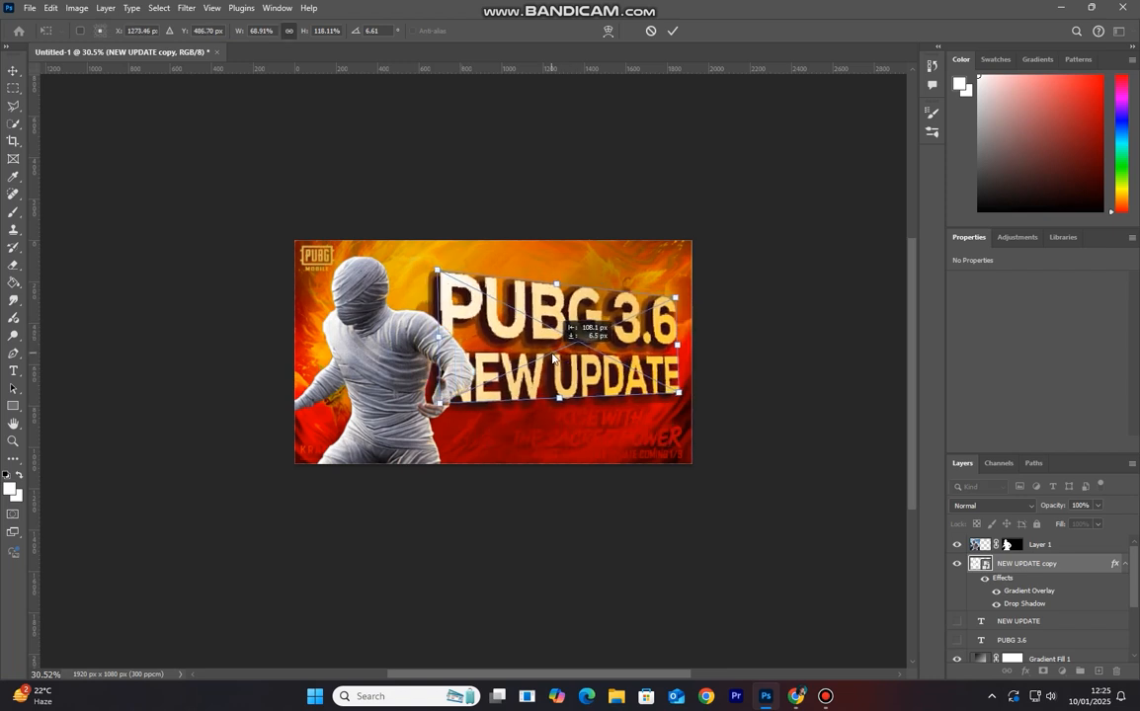
- Stretch the title text to about 144% height, reposition it beside the mummy and apply the transform
{"action": "left_click_drag", "start_coordinate": [556, 284], "coordinate": [562, 259]}
{"action": "left_click_drag", "start_coordinate": [567, 316], "coordinate": [569, 341]}
{"action": "left_click_drag", "start_coordinate": [568, 340], "coordinate": [567, 339]}
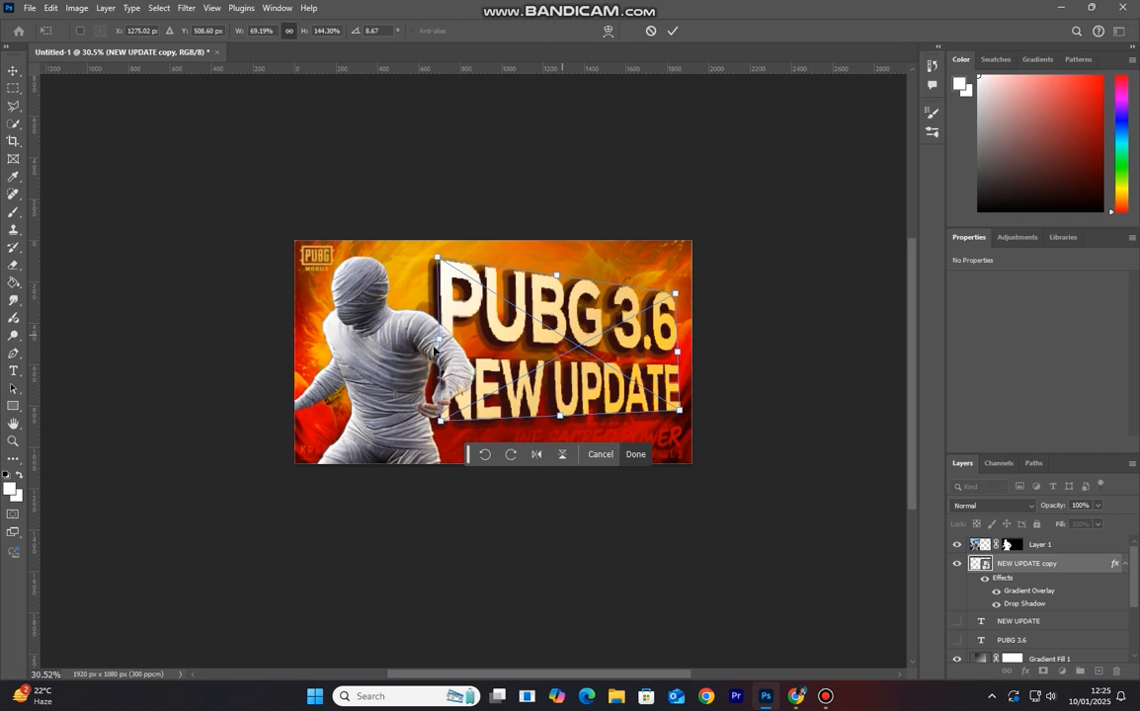
{"action": "left_click", "coordinate": [674, 34]}
- Move the mummy cutout slightly up and left to about X -226 px, Y 0 px, and keep its layer selected
{"action": "mouse_move", "coordinate": [415, 359]}
{"action": "left_mouse_down"}
{"action": "mouse_move", "coordinate": [391, 348]}
{"action": "mouse_move", "coordinate": [404, 353]}
{"action": "left_mouse_up"}
{"action": "left_click", "coordinate": [506, 198]}
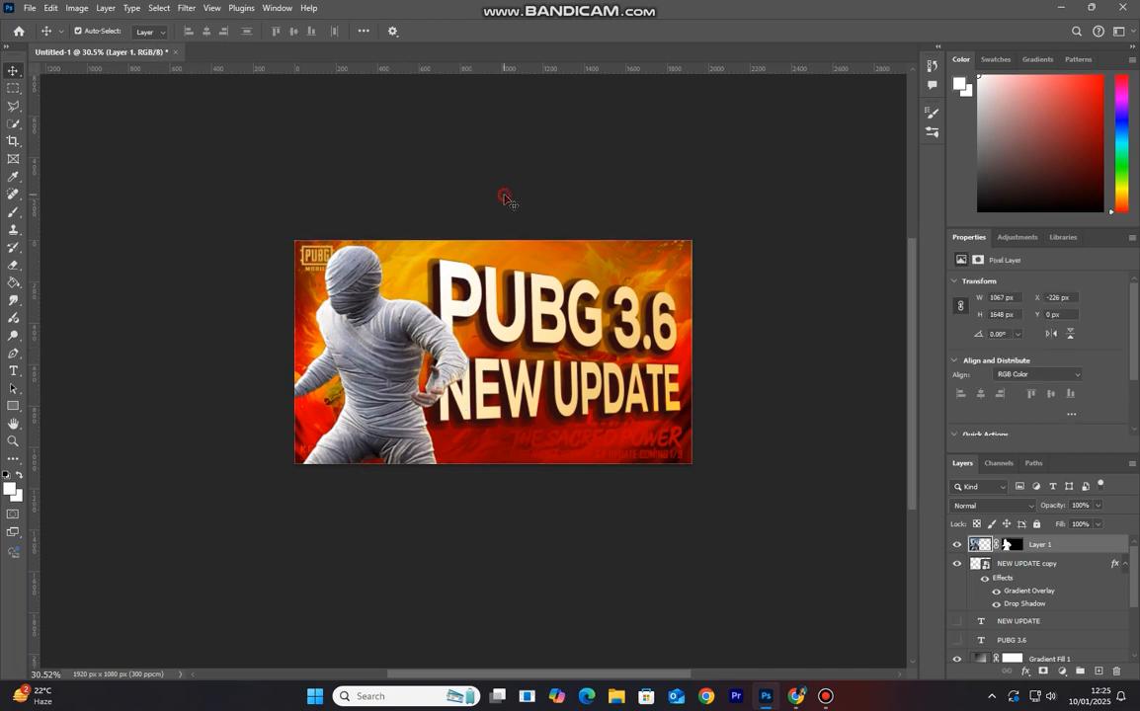
{"action": "left_click", "coordinate": [1052, 550]}
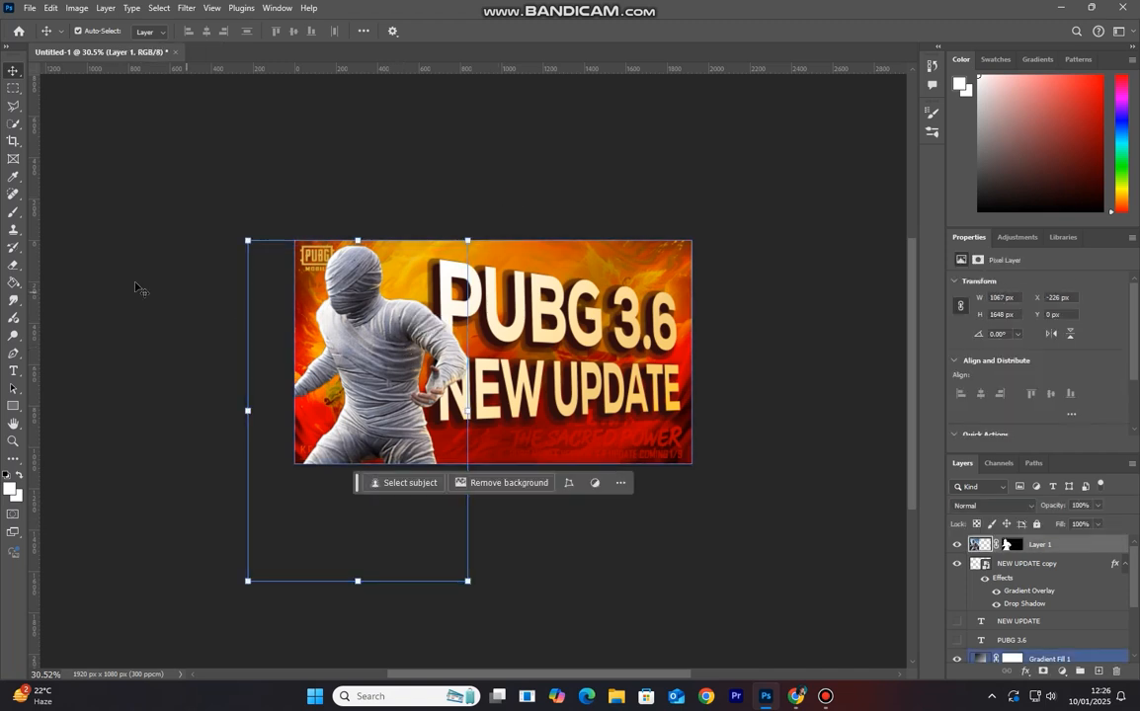
- Draw a thin vertical rectangle with a light orange fill, about 25 px wide and 1075 px high, over the canvas near the letter P
{"action": "left_click", "coordinate": [13, 407]}
{"action": "left_click", "coordinate": [68, 407]}
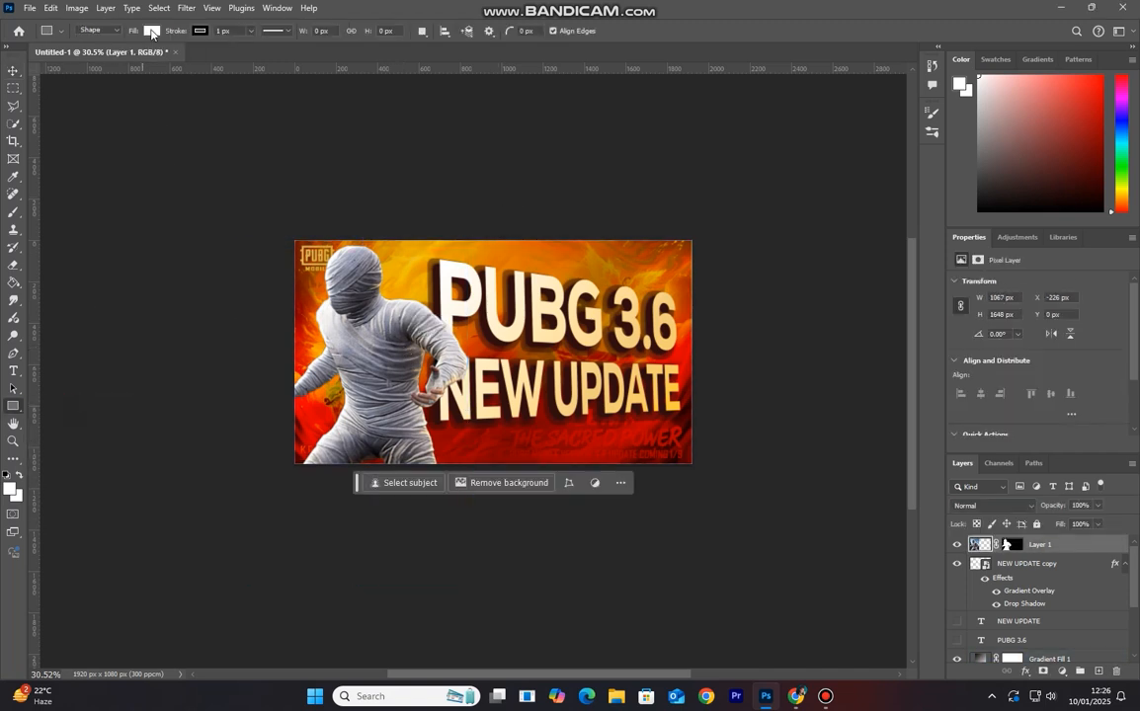
{"action": "left_click", "coordinate": [150, 30]}
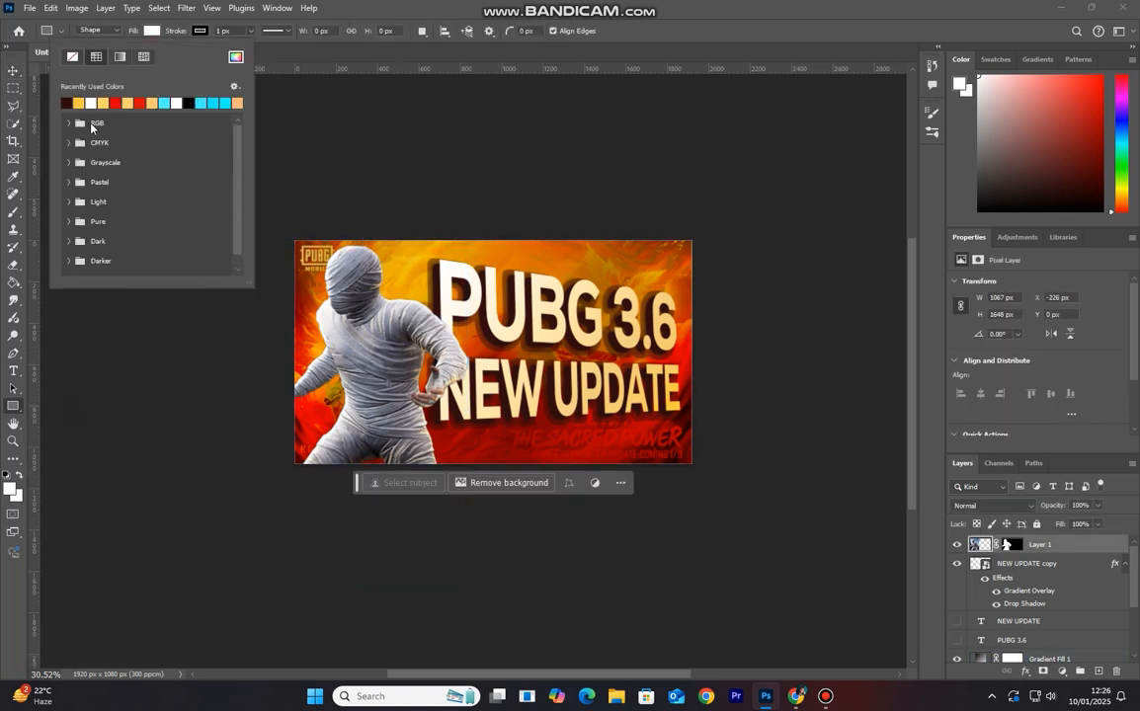
{"action": "left_click", "coordinate": [235, 57]}
{"action": "left_click", "coordinate": [795, 410]}
{"action": "left_click_drag", "start_coordinate": [797, 411], "coordinate": [780, 251]}
{"action": "left_click", "coordinate": [931, 246]}
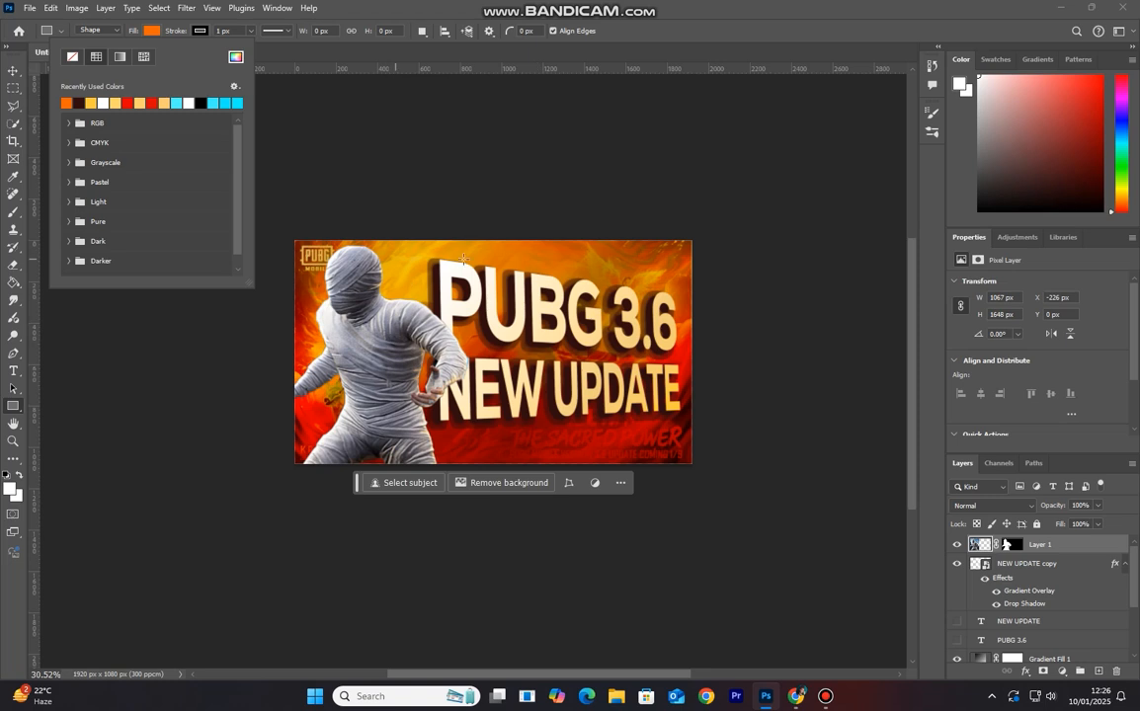
{"action": "left_click_drag", "start_coordinate": [486, 238], "coordinate": [497, 465]}
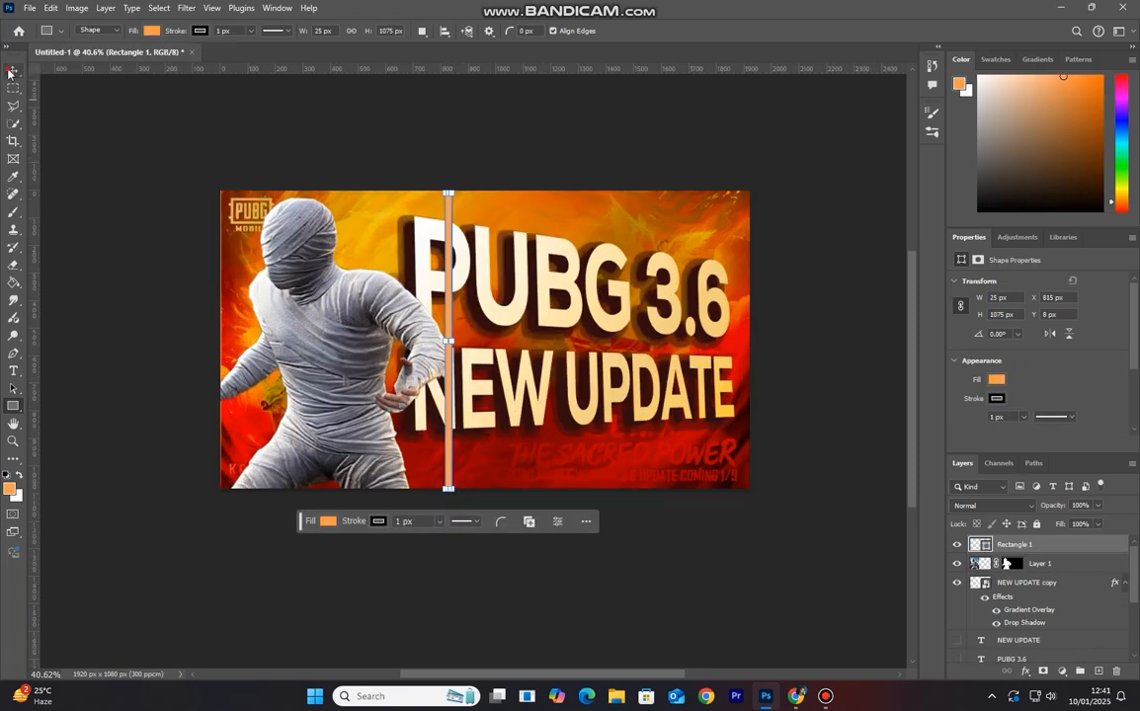
- Rotate the orange rectangle to about -47° and move it to the canvas's upper-left corner as a diagonal stripe
{"action": "left_click", "coordinate": [13, 71]}
{"action": "left_click", "coordinate": [502, 230]}
{"action": "left_click", "coordinate": [450, 350]}
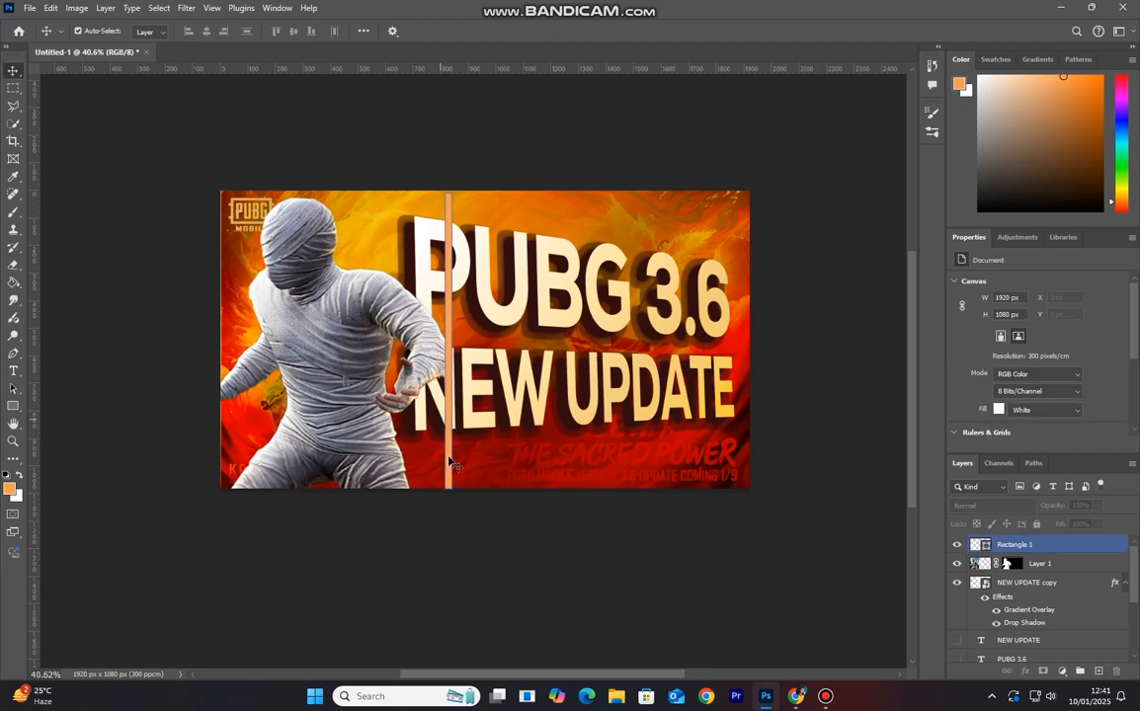
{"action": "key", "text": "ctrl+t"}
{"action": "left_click_drag", "start_coordinate": [450, 501], "coordinate": [605, 481]}
{"action": "left_click_drag", "start_coordinate": [504, 395], "coordinate": [321, 270]}
{"action": "left_click", "coordinate": [670, 33]}
- Duplicate the diagonal stripe five times and stagger the copies as parallel stripes in the upper-left corner
{"action": "key", "text": "ctrl+j"}
{"action": "key", "text": "ctrl+j"}
{"action": "key", "text": "ctrl+j"}
{"action": "key", "text": "ctrl+j"}
{"action": "key", "text": "ctrl+j"}
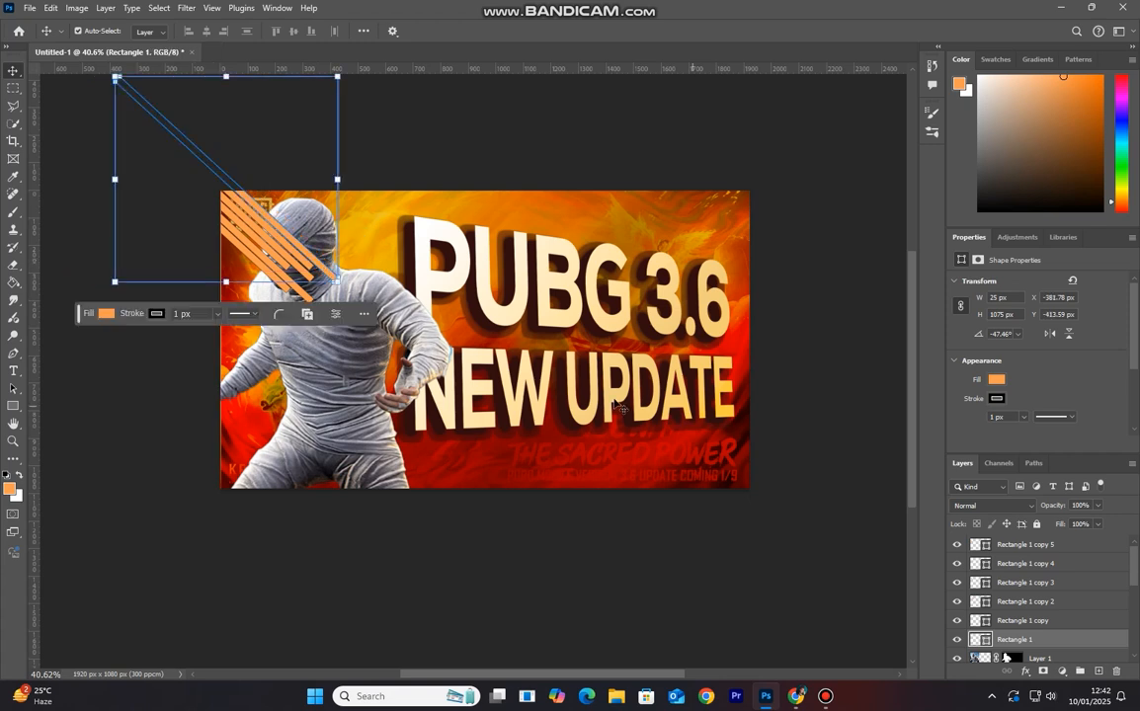
- Lower the opacity of the individual diagonal stripe layers so the corner stripes become semi-transparent, setting one to 66%
{"action": "left_click_drag", "start_coordinate": [1055, 506], "coordinate": [1045, 509]}
{"action": "left_click", "coordinate": [1058, 623]}
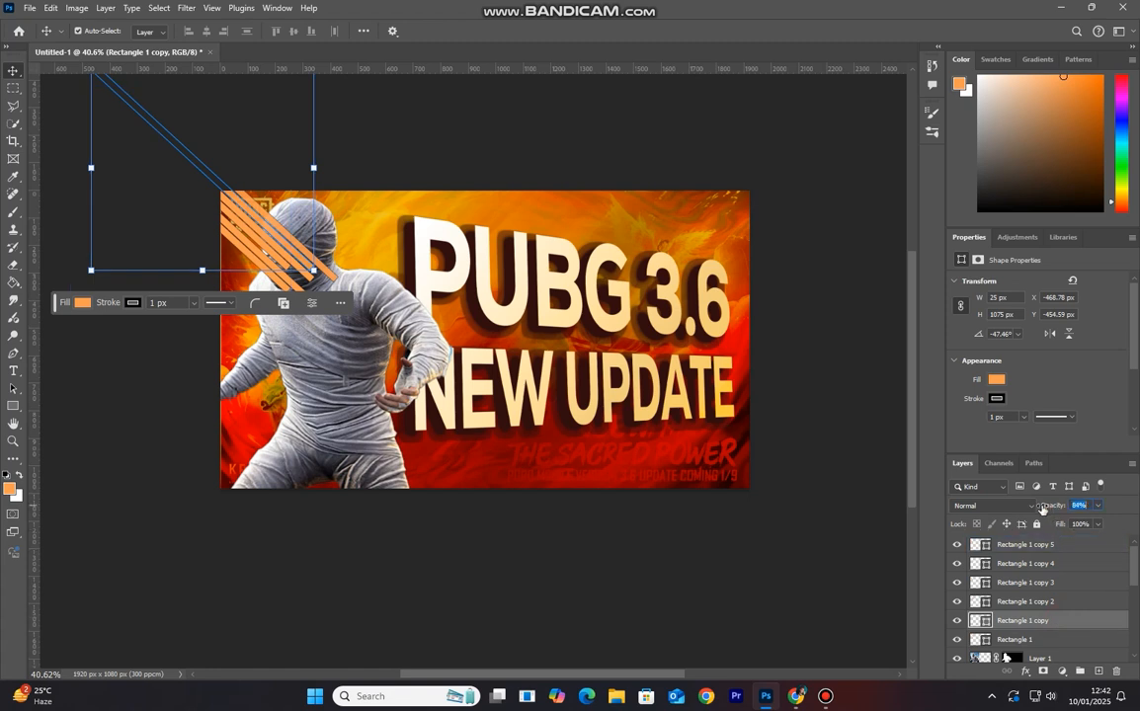
{"action": "left_click", "coordinate": [1040, 601]}
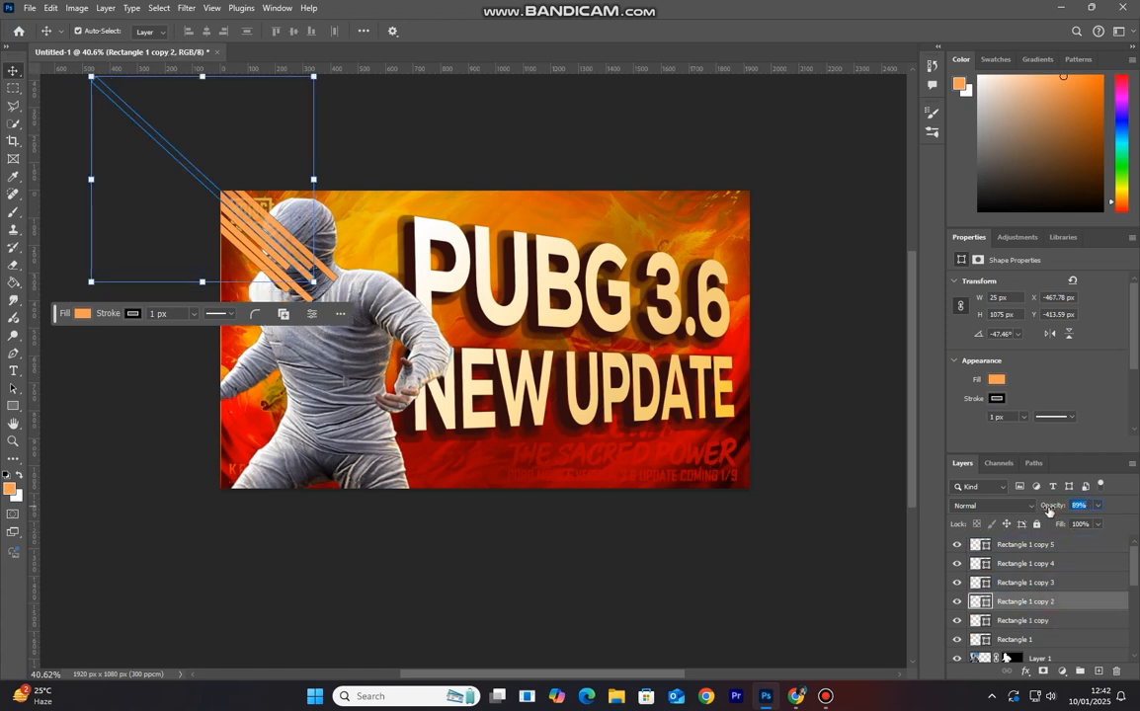
{"action": "left_click", "coordinate": [1026, 582]}
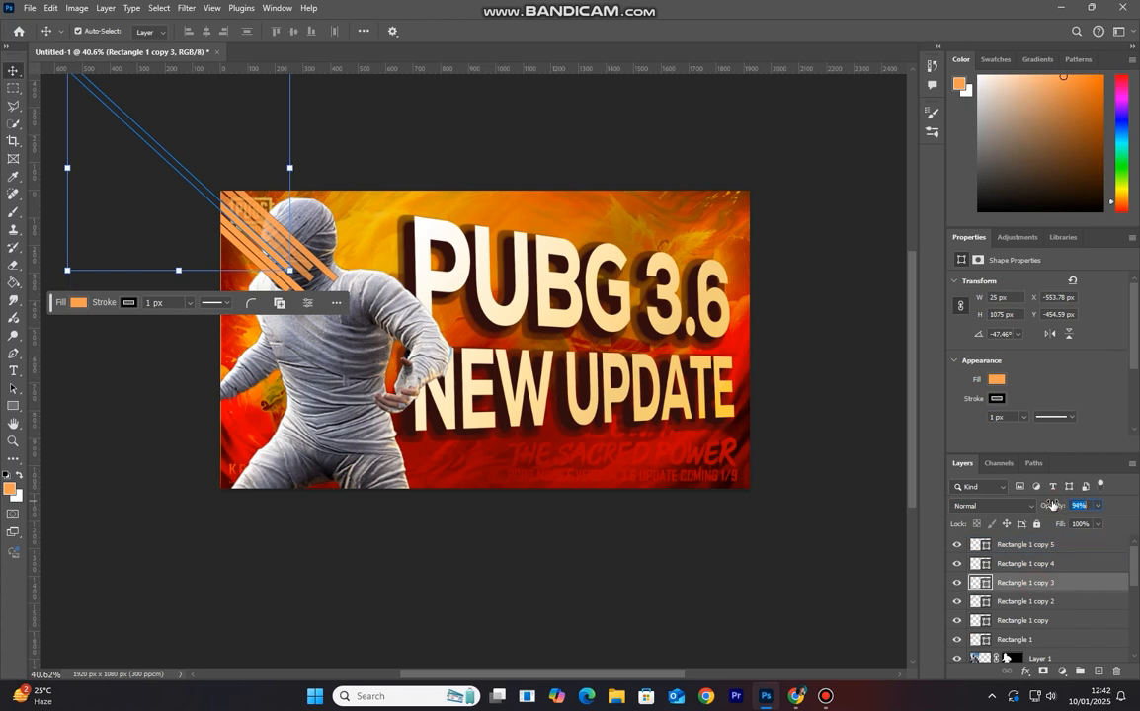
{"action": "left_click_drag", "start_coordinate": [1053, 505], "coordinate": [1042, 516]}
{"action": "left_click", "coordinate": [1028, 563]}
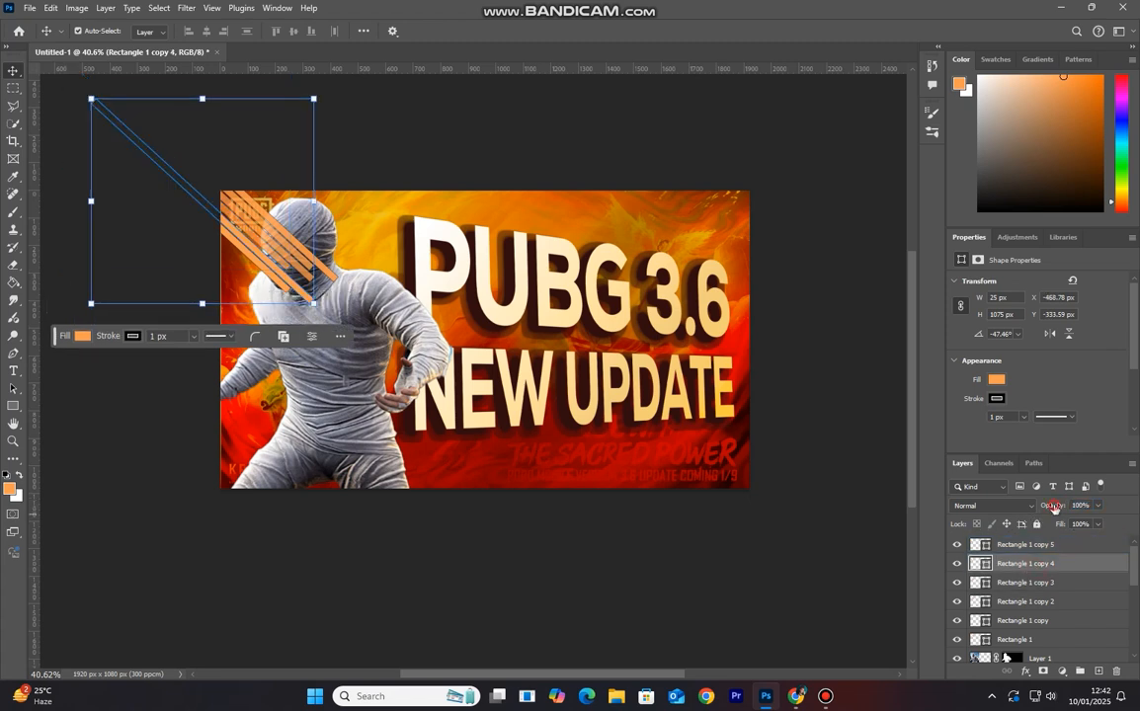
{"action": "left_click_drag", "start_coordinate": [1038, 512], "coordinate": [1036, 513]}
{"action": "left_click", "coordinate": [1026, 544]}
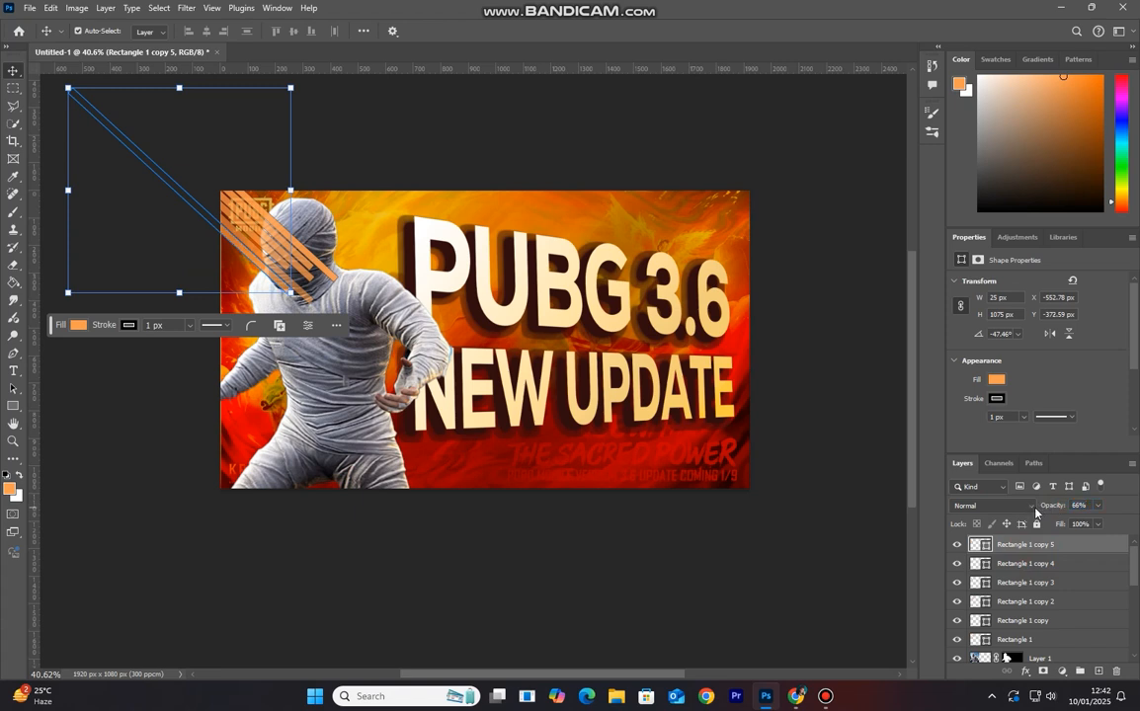
- Combine the five stripe copies and the original stripe into a single smart object
{"action": "left_click", "coordinate": [1091, 546]}
{"action": "left_click", "coordinate": [1028, 640], "text": "shift"}
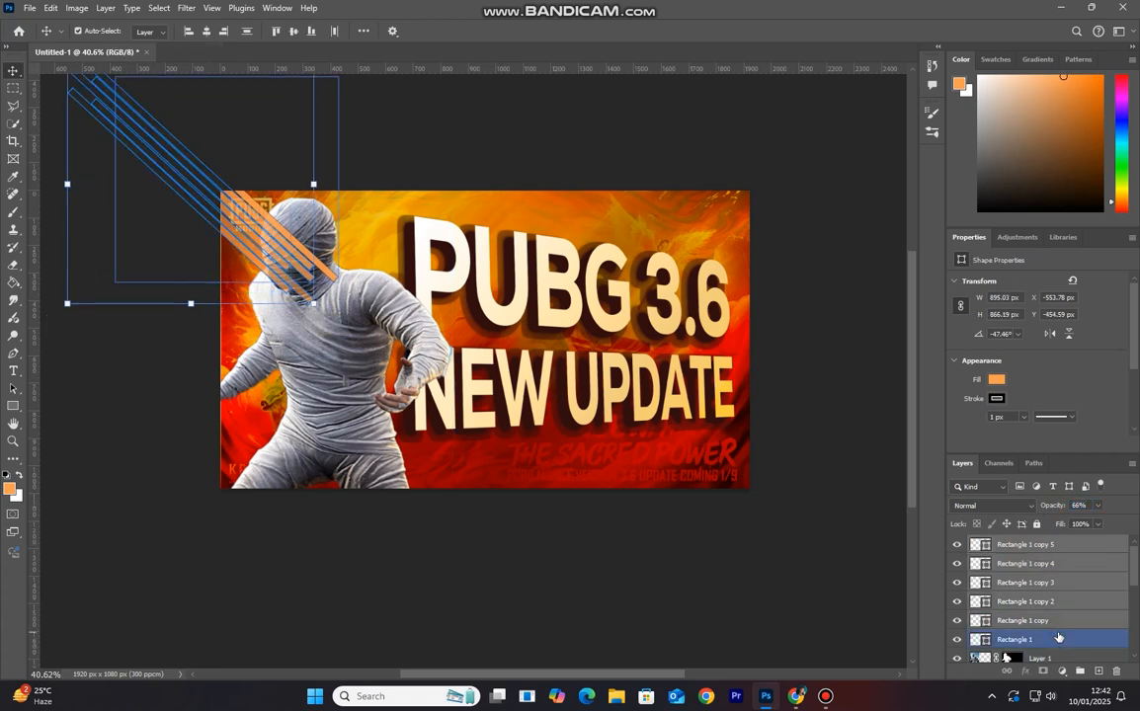
{"action": "right_click", "coordinate": [1069, 604]}
{"action": "left_click", "coordinate": [1042, 304]}
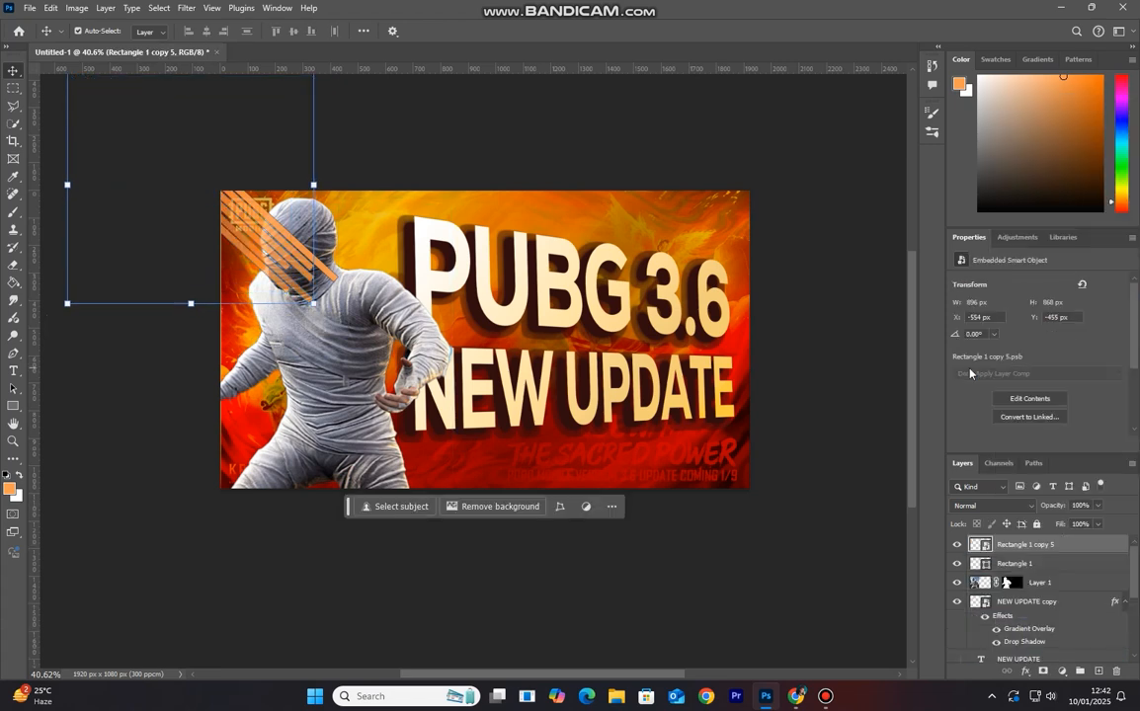
{"action": "left_click", "coordinate": [1025, 566]}
{"action": "left_click", "coordinate": [1037, 548], "text": "shift"}
{"action": "right_click", "coordinate": [1038, 548]}
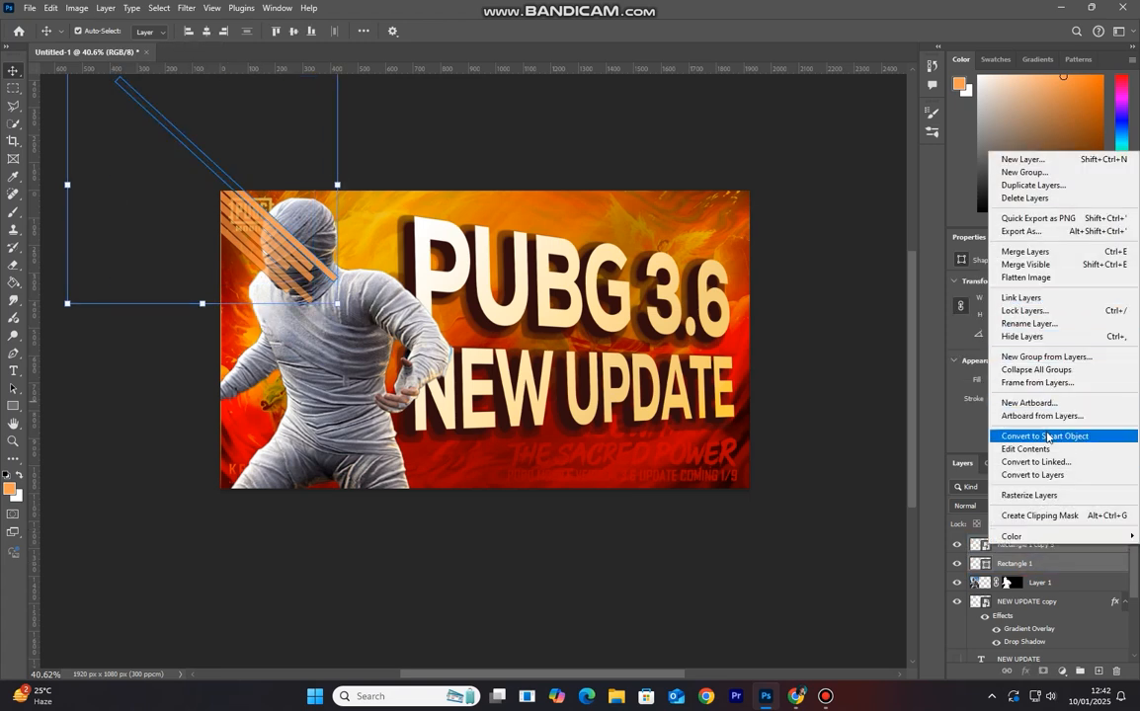
{"action": "left_click", "coordinate": [1048, 436]}
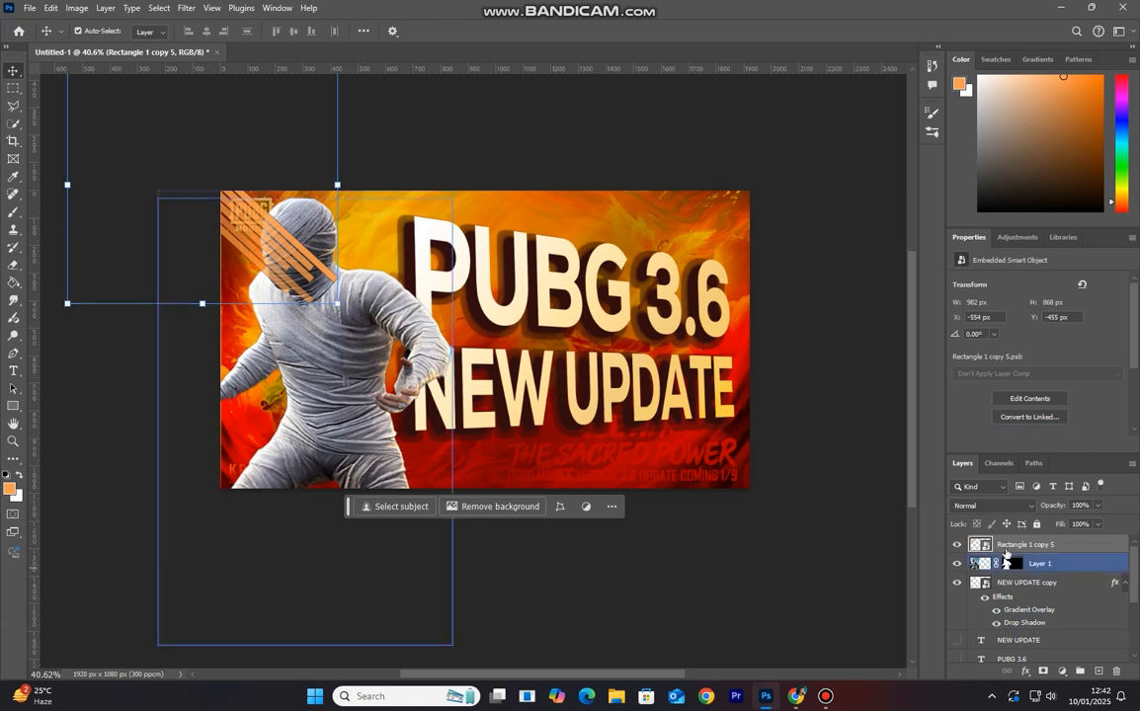
{"action": "left_click_drag", "start_coordinate": [239, 231], "coordinate": [253, 257]}
{"action": "scroll", "coordinate": [1005, 563], "scroll_direction": "up", "scroll_amount": 1}
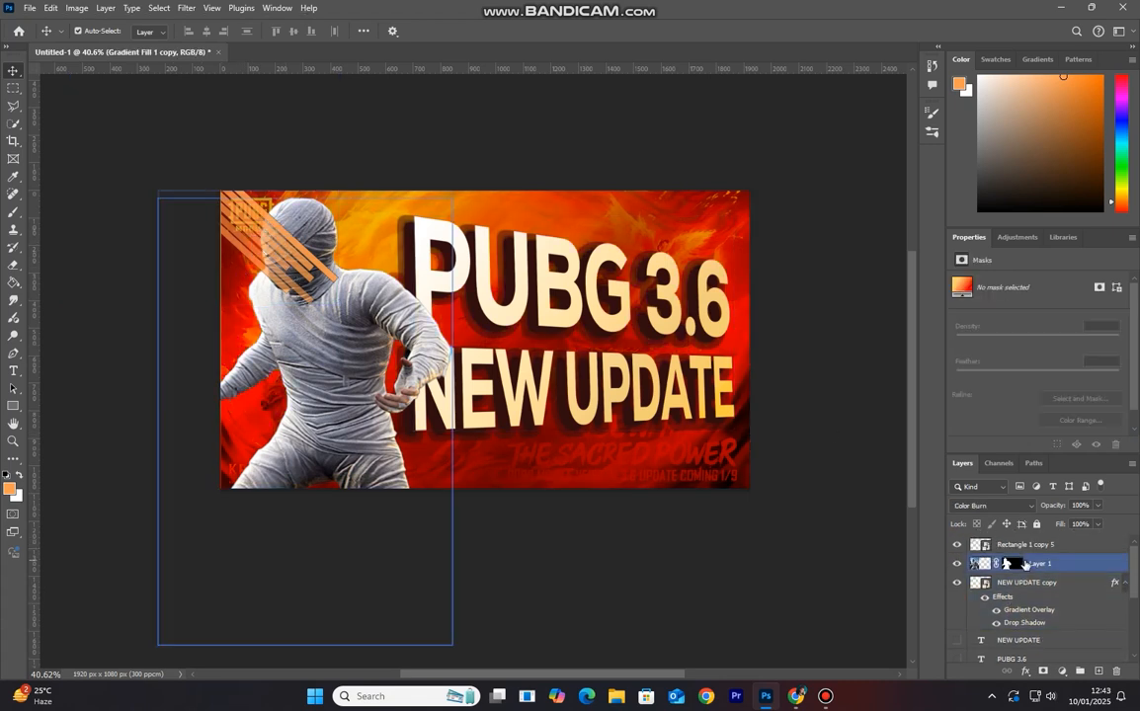
{"action": "key", "text": "ctrl+z"}
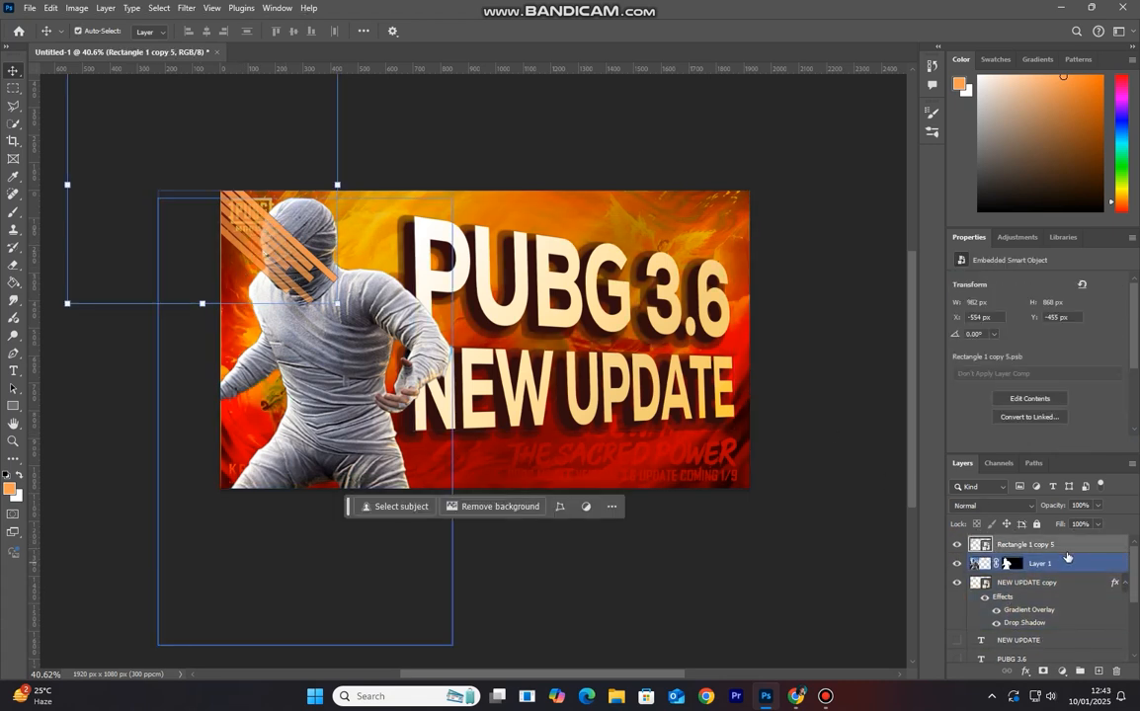
- Duplicate the stripe smart object to about X -743 px, Y -488 px and merge both into one pixel layer
{"action": "left_click_drag", "start_coordinate": [278, 263], "coordinate": [226, 255]}
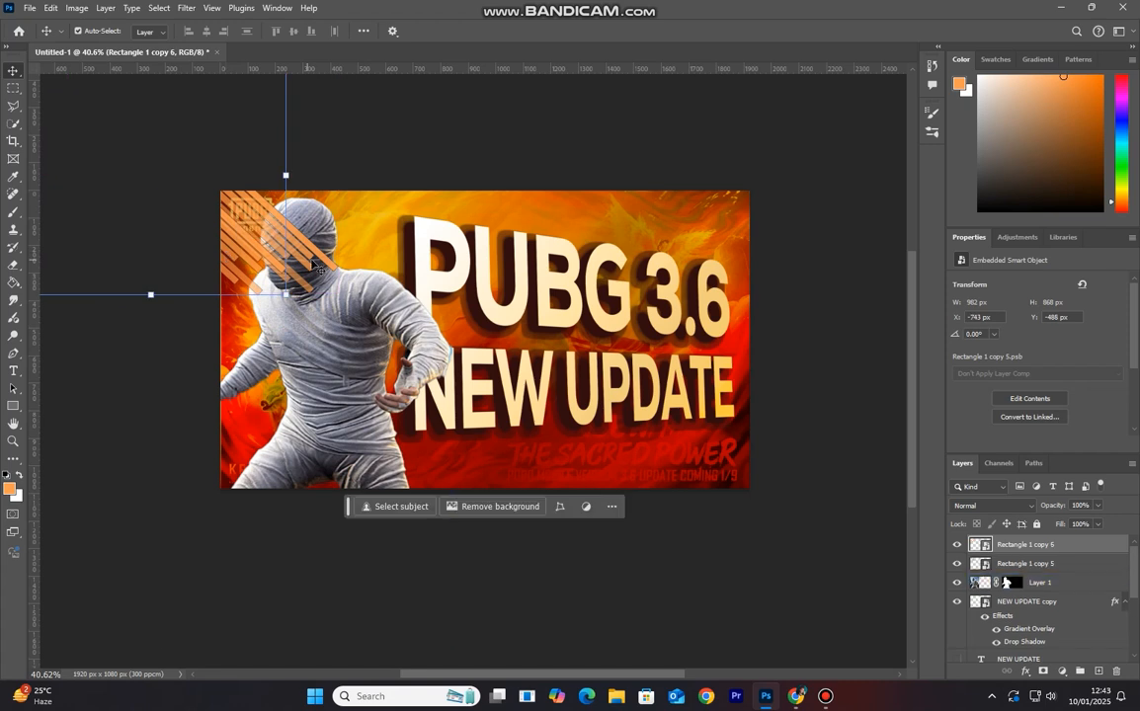
{"action": "left_click", "coordinate": [1057, 566], "text": "ctrl"}
{"action": "key", "text": "ctrl+e"}
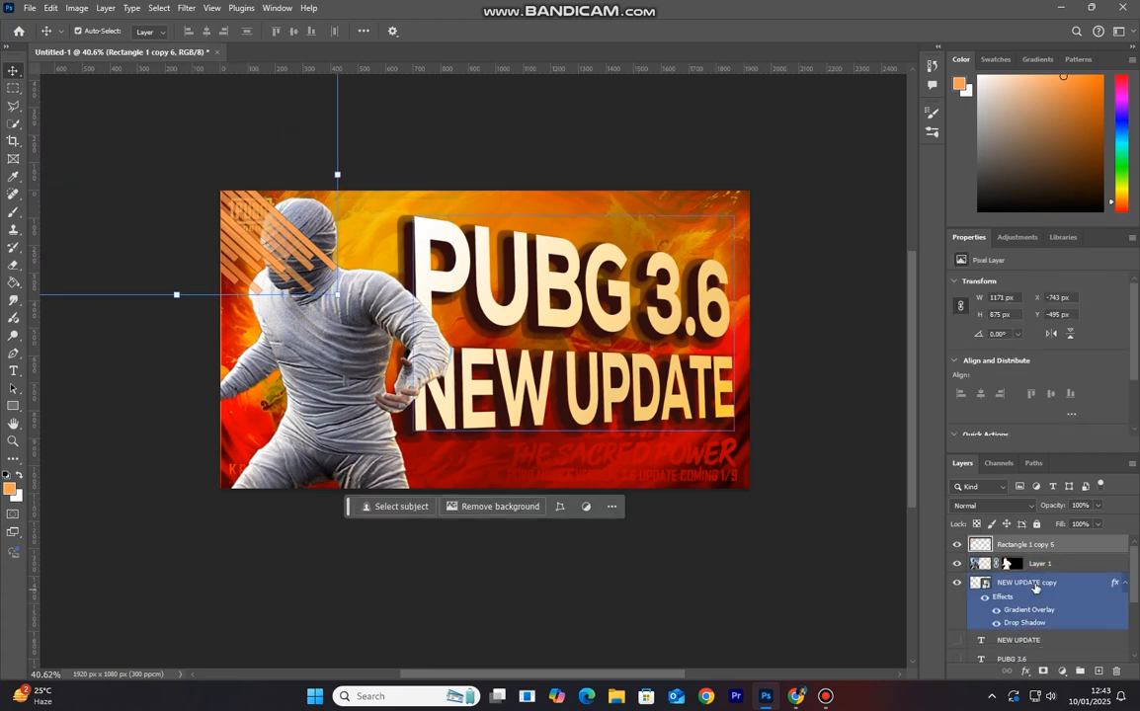
- Apply a Motion Blur to the merged stripes, with its angle following their diagonal direction
{"action": "left_click", "coordinate": [180, 8]}
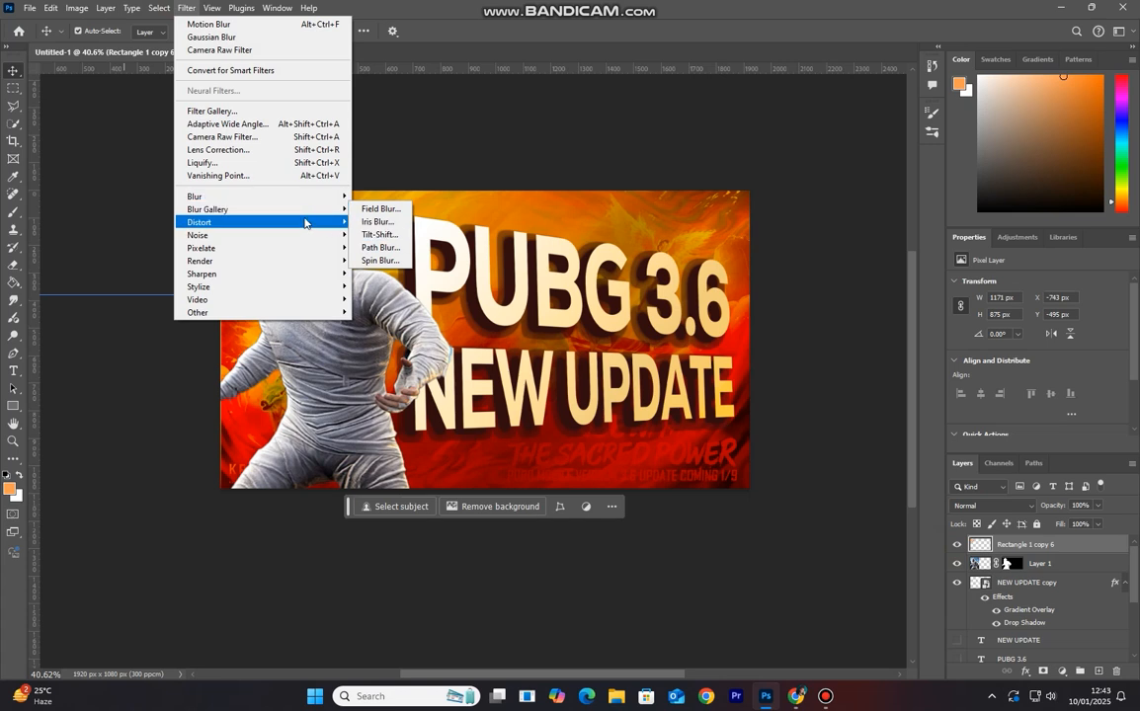
{"action": "mouse_move", "coordinate": [302, 197]}
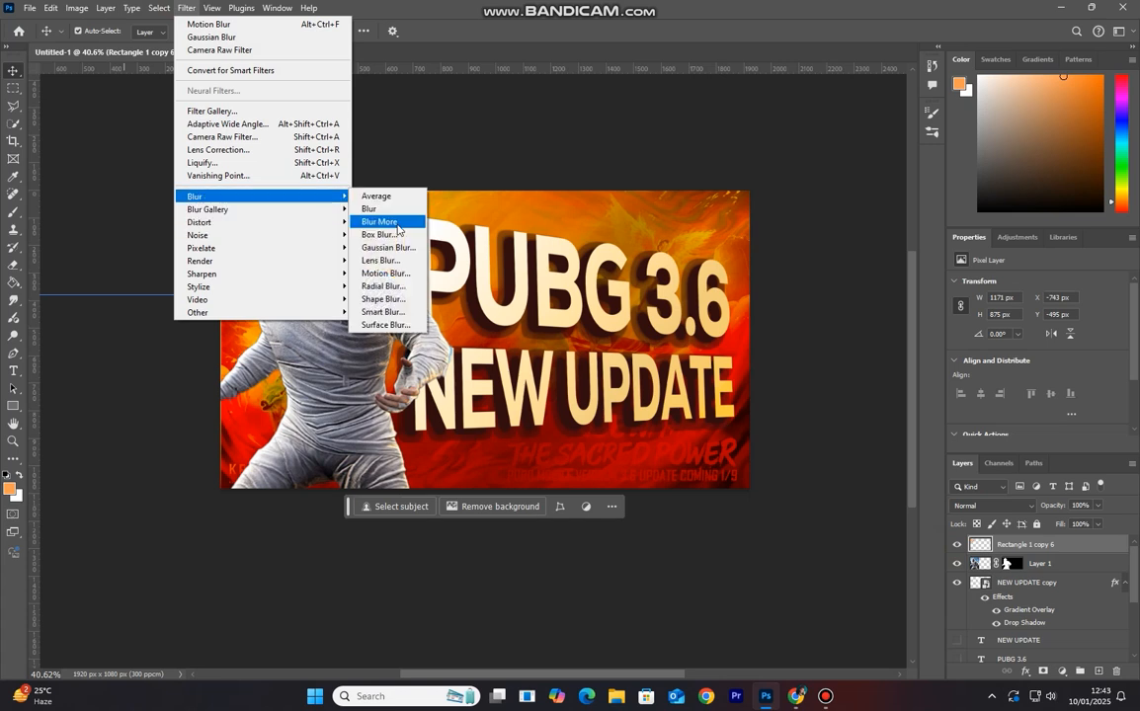
{"action": "left_click", "coordinate": [401, 274]}
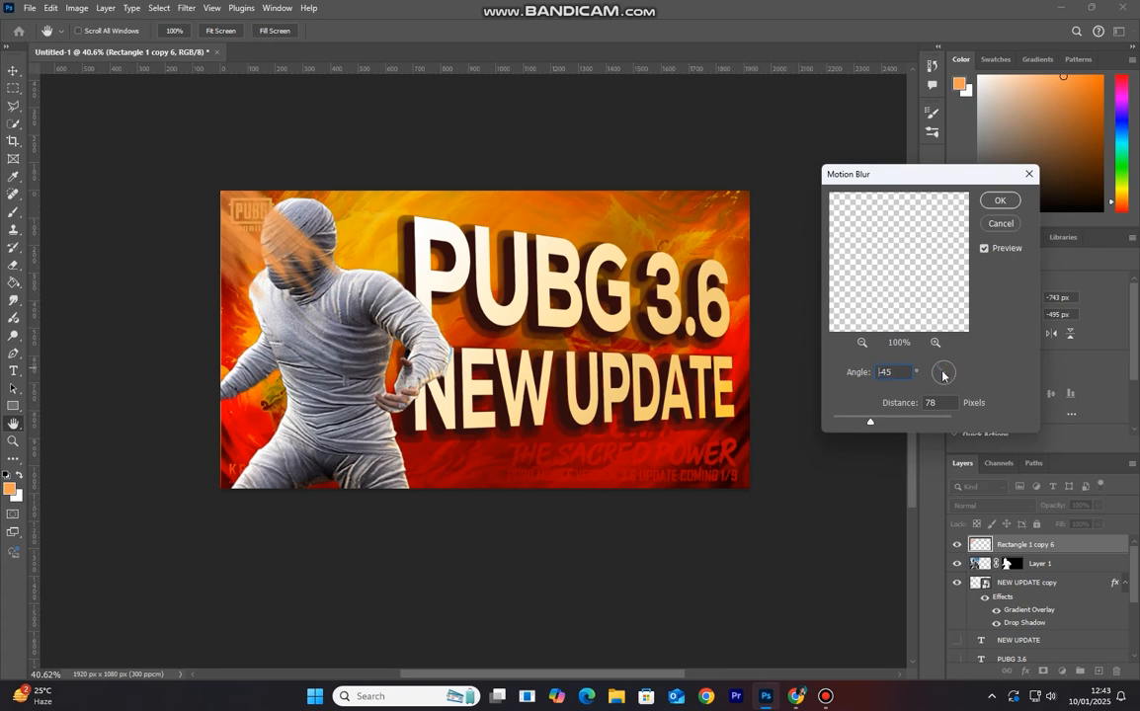
{"action": "left_click_drag", "start_coordinate": [941, 372], "coordinate": [942, 372]}
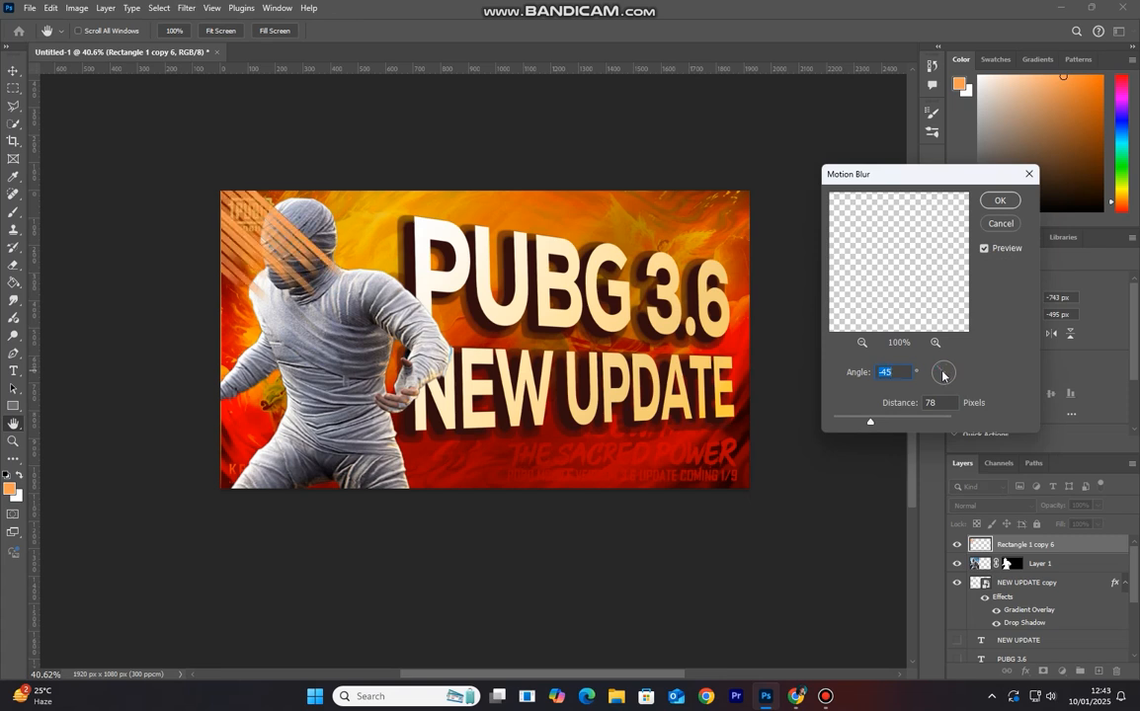
{"action": "mouse_move", "coordinate": [939, 368]}
{"action": "left_mouse_down"}
{"action": "mouse_move", "coordinate": [947, 389]}
{"action": "mouse_move", "coordinate": [938, 369]}
{"action": "left_mouse_up"}
{"action": "left_click_drag", "start_coordinate": [938, 368], "coordinate": [939, 371]}
{"action": "mouse_move", "coordinate": [874, 426]}
{"action": "left_mouse_down"}
{"action": "mouse_move", "coordinate": [914, 425]}
{"action": "mouse_move", "coordinate": [881, 426]}
{"action": "left_mouse_up"}
{"action": "left_click", "coordinate": [1000, 200]}
- Scale the blurred stripes to about 134.5% and reposition them across the mummy's head and shoulder
{"action": "key", "text": "ctrl+t"}
{"action": "left_click_drag", "start_coordinate": [453, 644], "coordinate": [432, 425]}
{"action": "left_click_drag", "start_coordinate": [371, 362], "coordinate": [271, 312]}
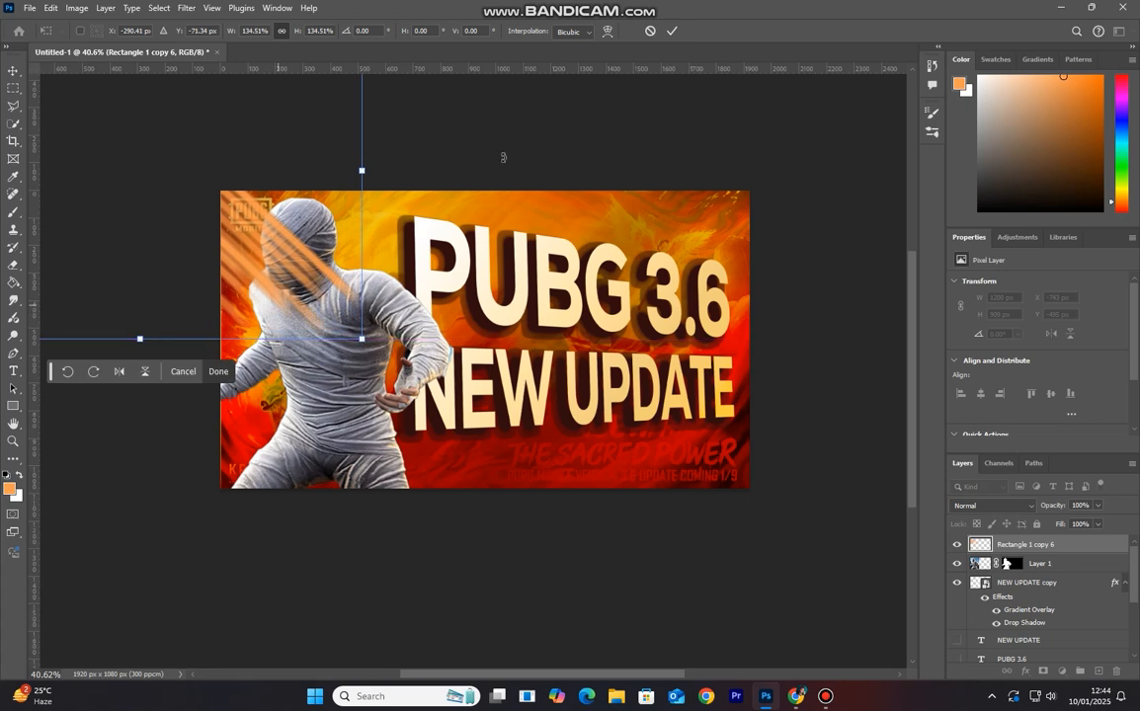
{"action": "left_click", "coordinate": [671, 32]}
- Set the blend mode of the blurred stripe layer to Overlay
{"action": "left_click", "coordinate": [1057, 591]}
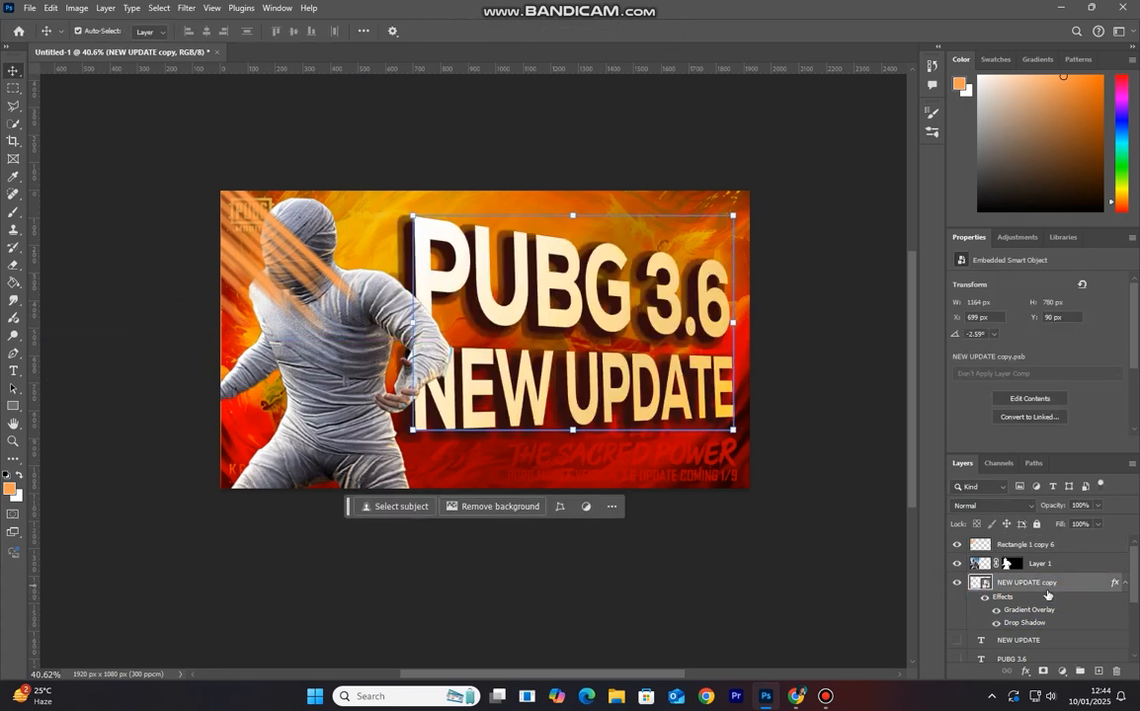
{"action": "key", "text": "alt+bracketright"}
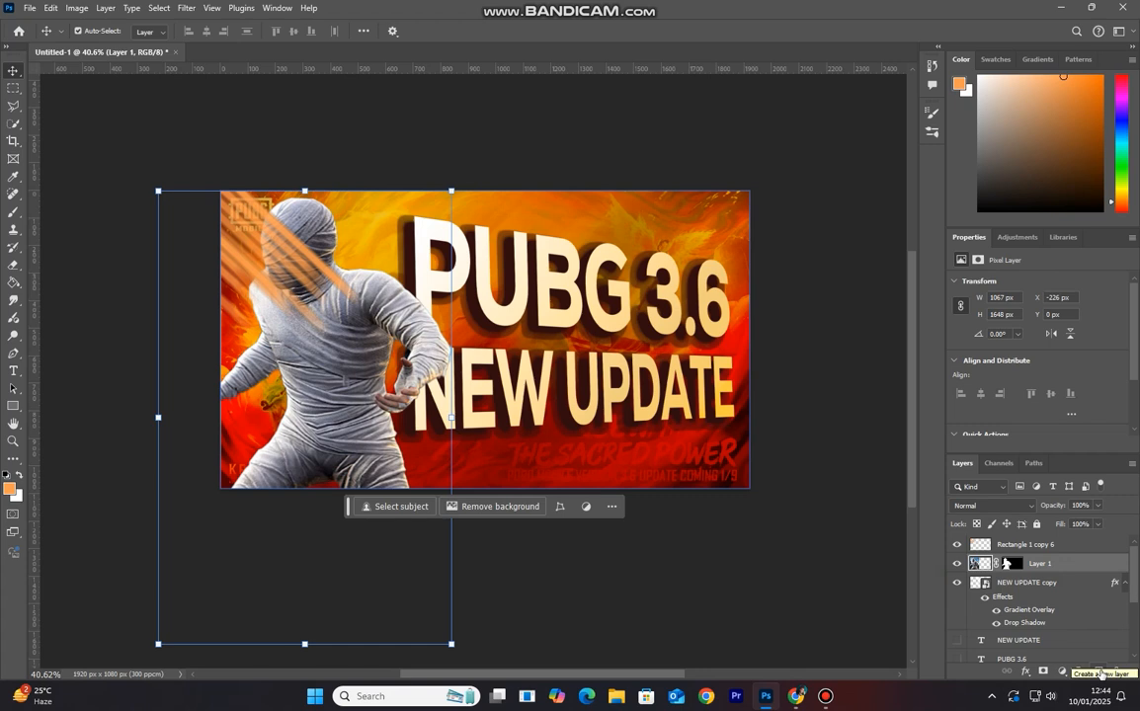
{"action": "key", "text": "alt+bracketright"}
{"action": "left_click", "coordinate": [996, 505]}
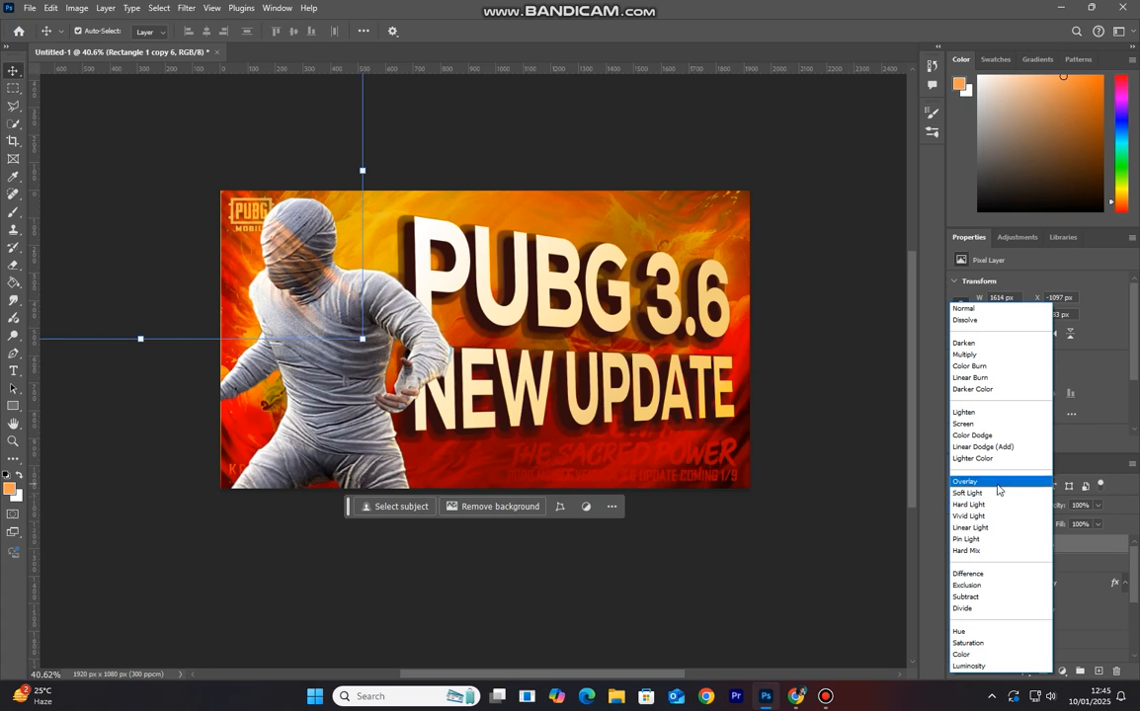
{"action": "left_click", "coordinate": [998, 483]}
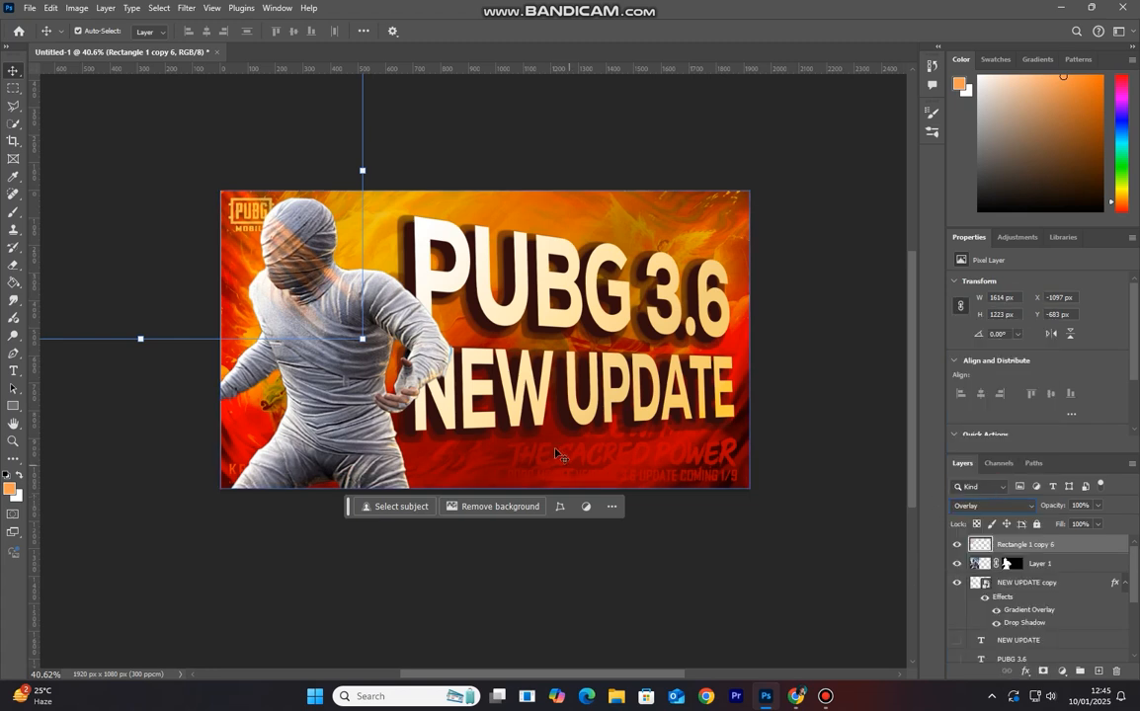
- Enlarge the overlay stripes to about 171.6% and move them so they run across the mummy's torso
{"action": "left_click", "coordinate": [1005, 563]}
{"action": "left_click_drag", "start_coordinate": [362, 338], "coordinate": [384, 370]}
{"action": "left_click_drag", "start_coordinate": [243, 309], "coordinate": [239, 322]}
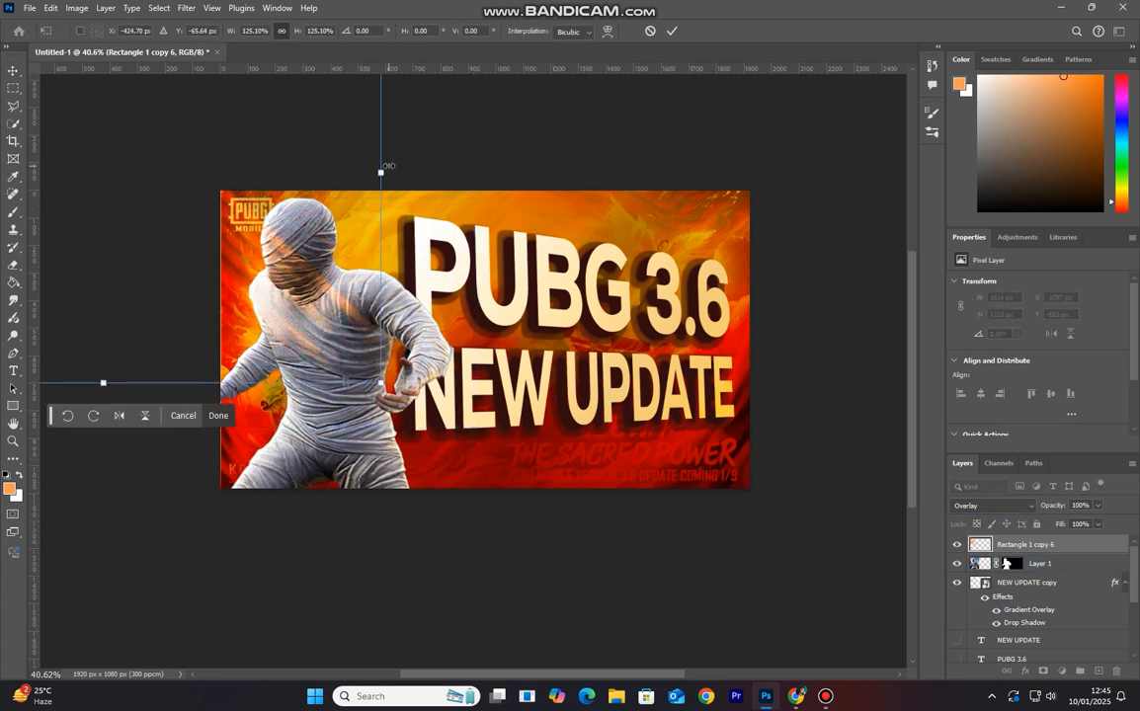
{"action": "scroll", "coordinate": [416, 259], "scroll_direction": "down", "scroll_amount": 2}
{"action": "left_click_drag", "start_coordinate": [385, 185], "coordinate": [407, 251]}
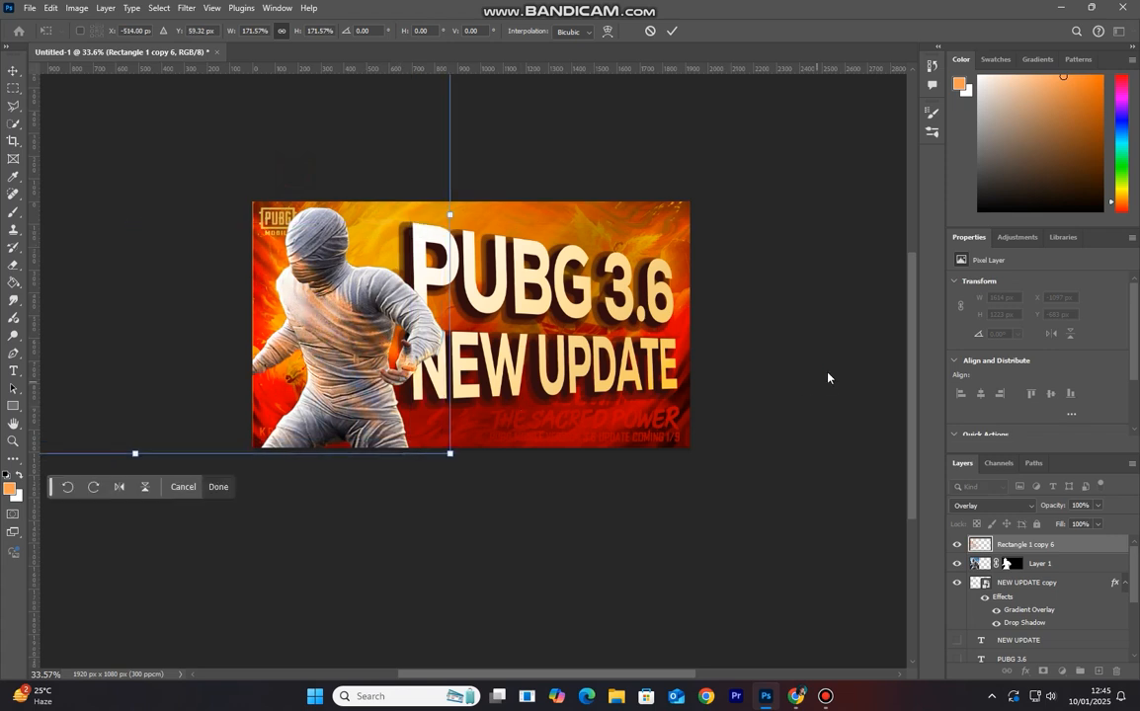
{"action": "key", "text": "Return"}
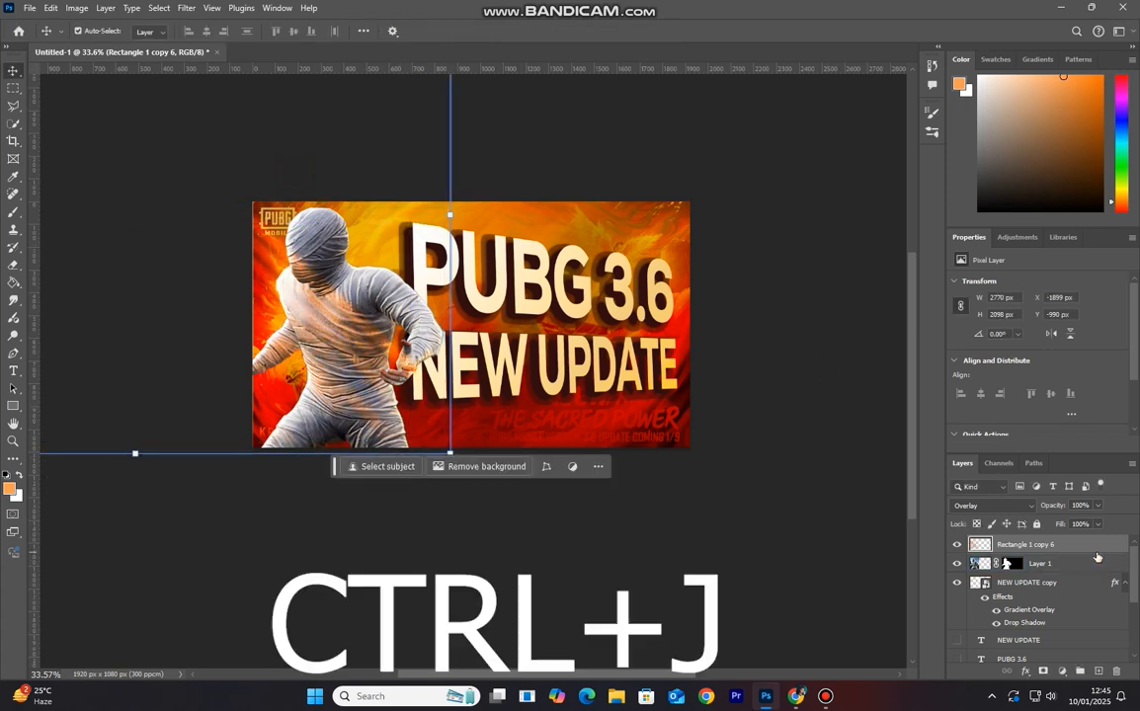
- Keep a hidden duplicate of the stripe layer and mask the visible one with a black brush around the mummy's hand and waist
{"action": "key", "text": "ctrl+j"}
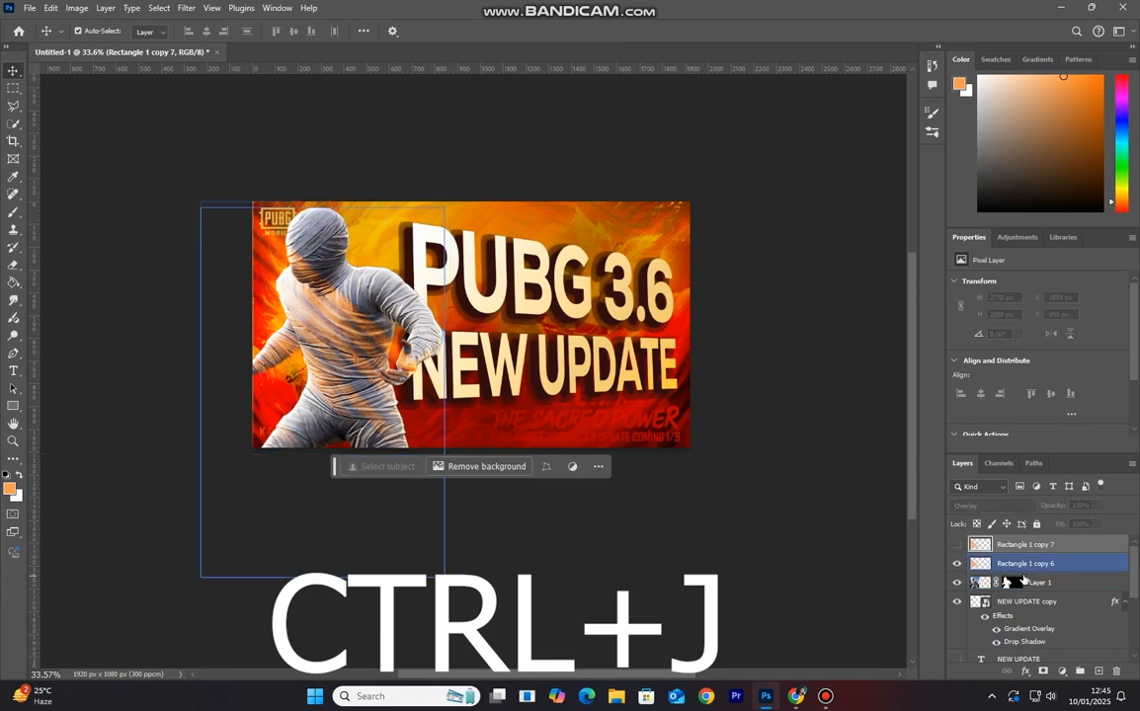
{"action": "left_click", "coordinate": [1025, 564]}
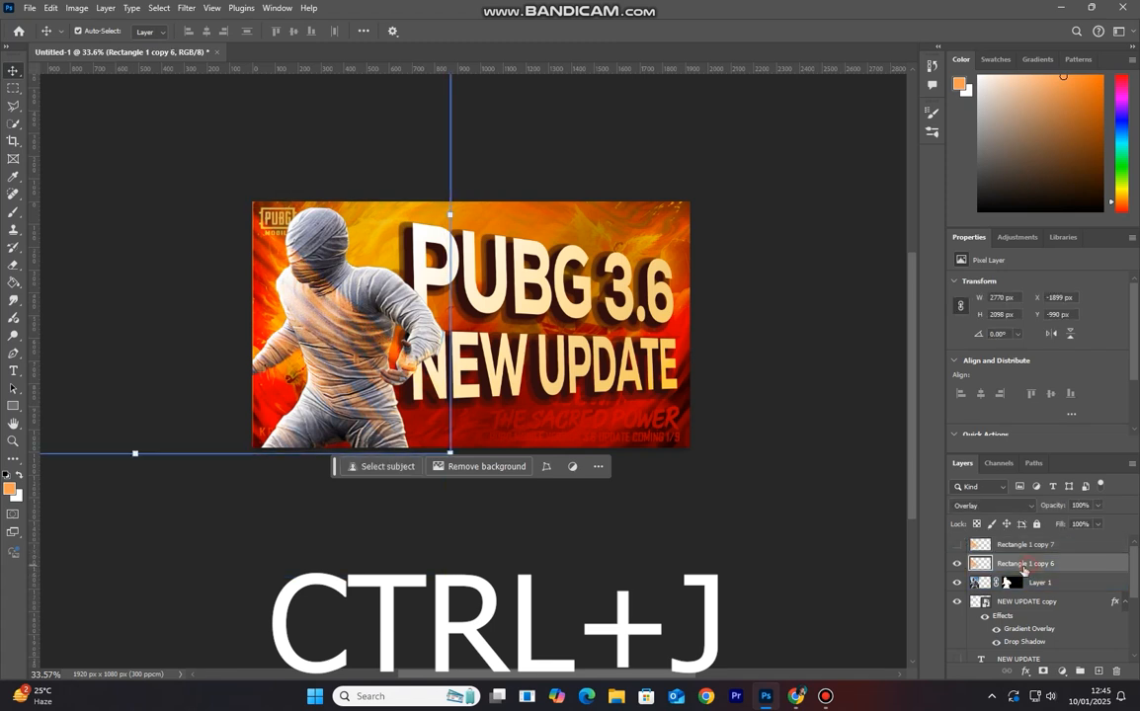
{"action": "left_click", "coordinate": [1062, 672]}
{"action": "left_click", "coordinate": [14, 213]}
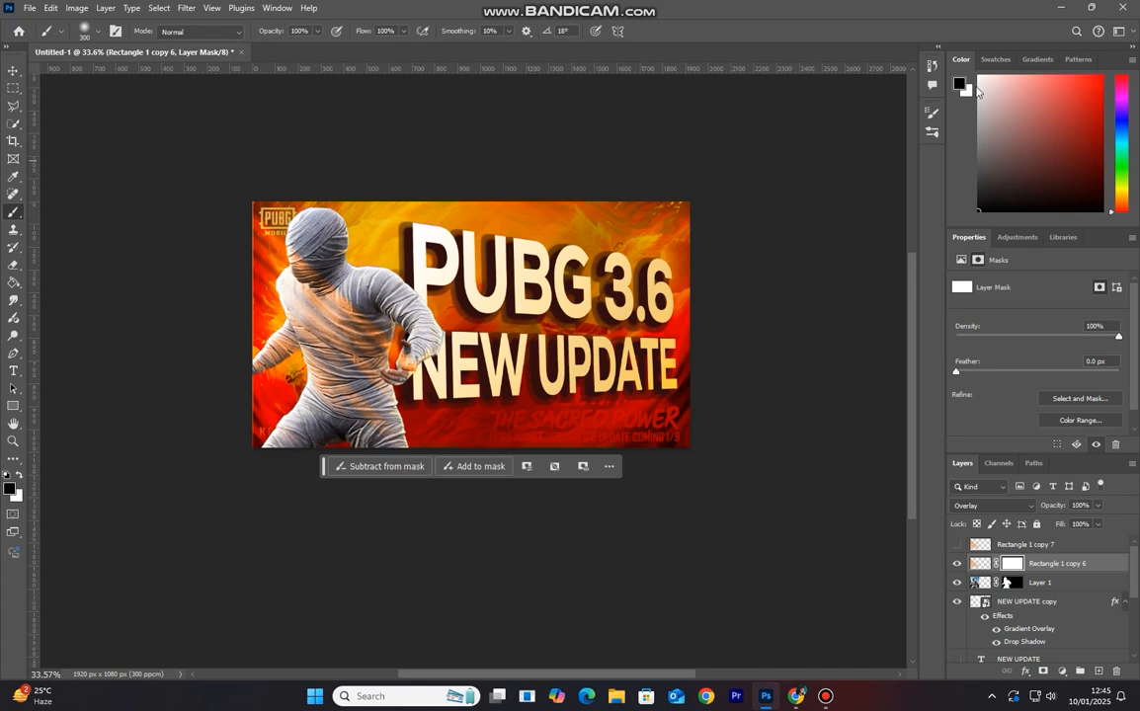
{"action": "key", "text": "x"}
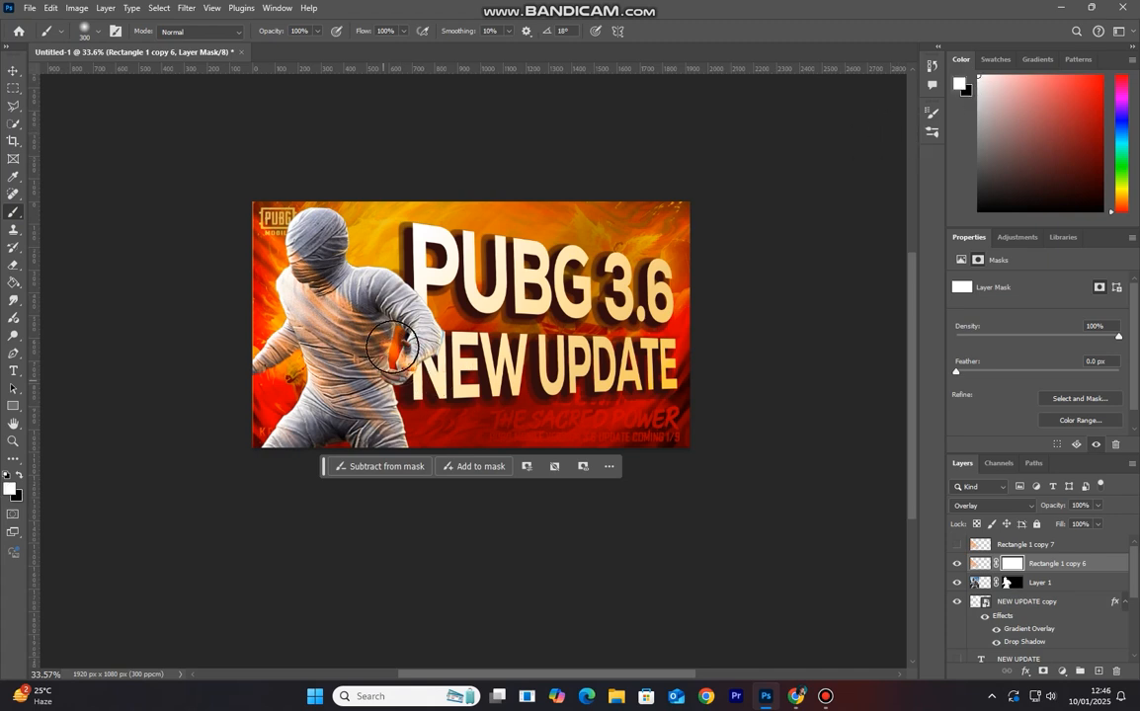
{"action": "key", "text": "x"}
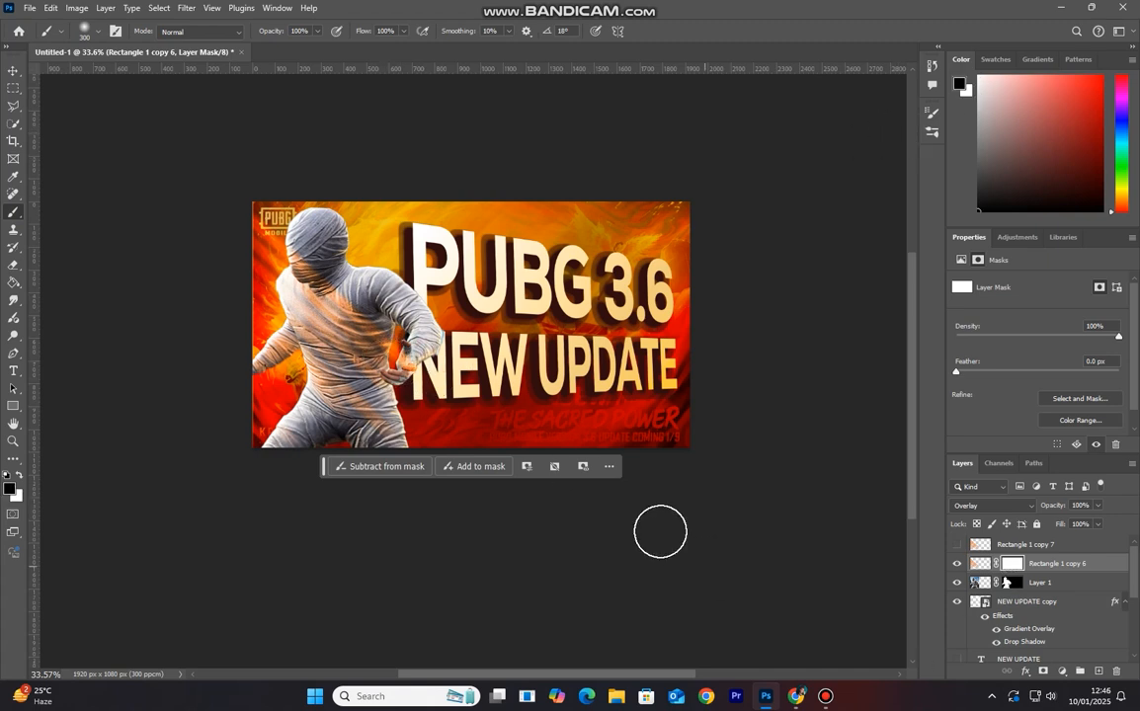
{"action": "mouse_move", "coordinate": [395, 379]}
{"action": "left_mouse_down"}
{"action": "mouse_move", "coordinate": [362, 436]}
{"action": "mouse_move", "coordinate": [336, 411]}
{"action": "mouse_move", "coordinate": [387, 387]}
{"action": "left_mouse_up"}
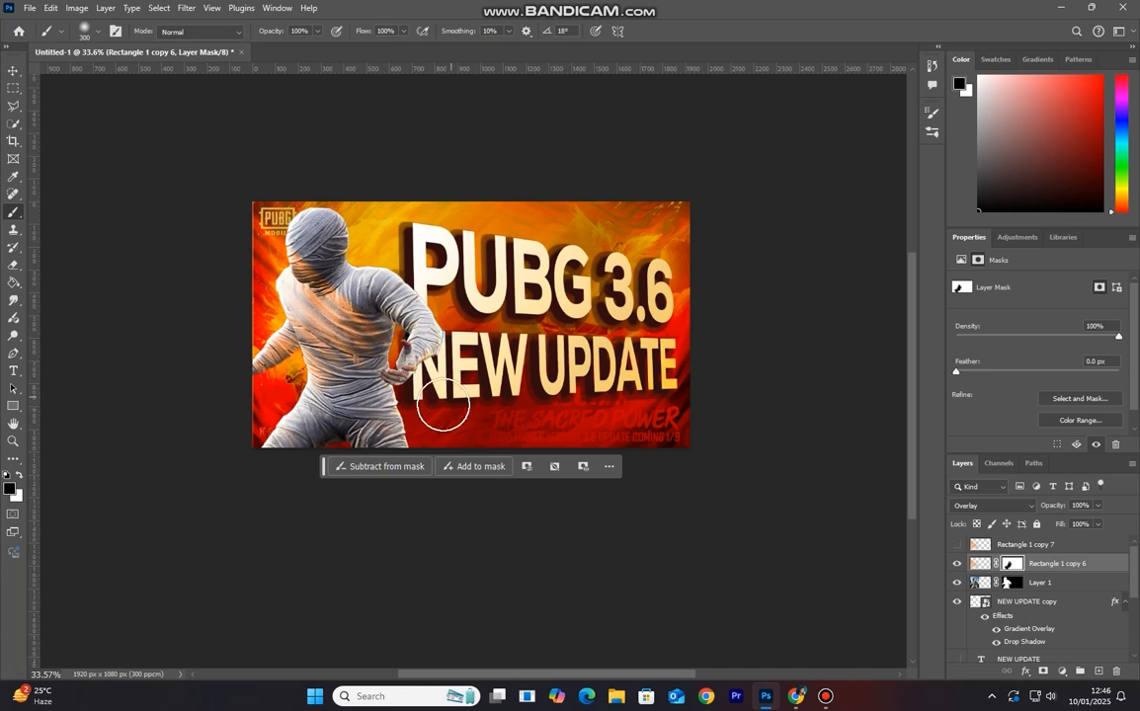
- Examine the masked stripes over the mummy and the title, and select the mummy's layer
{"action": "left_click", "coordinate": [13, 71]}
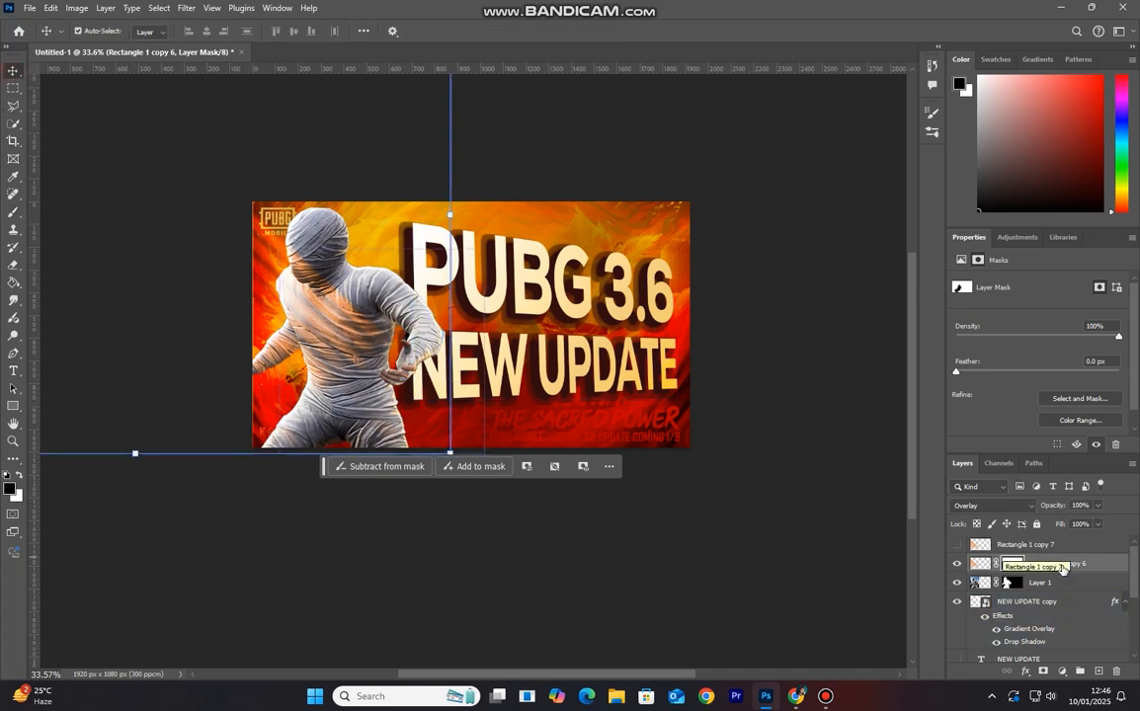
{"action": "left_click", "coordinate": [982, 563]}
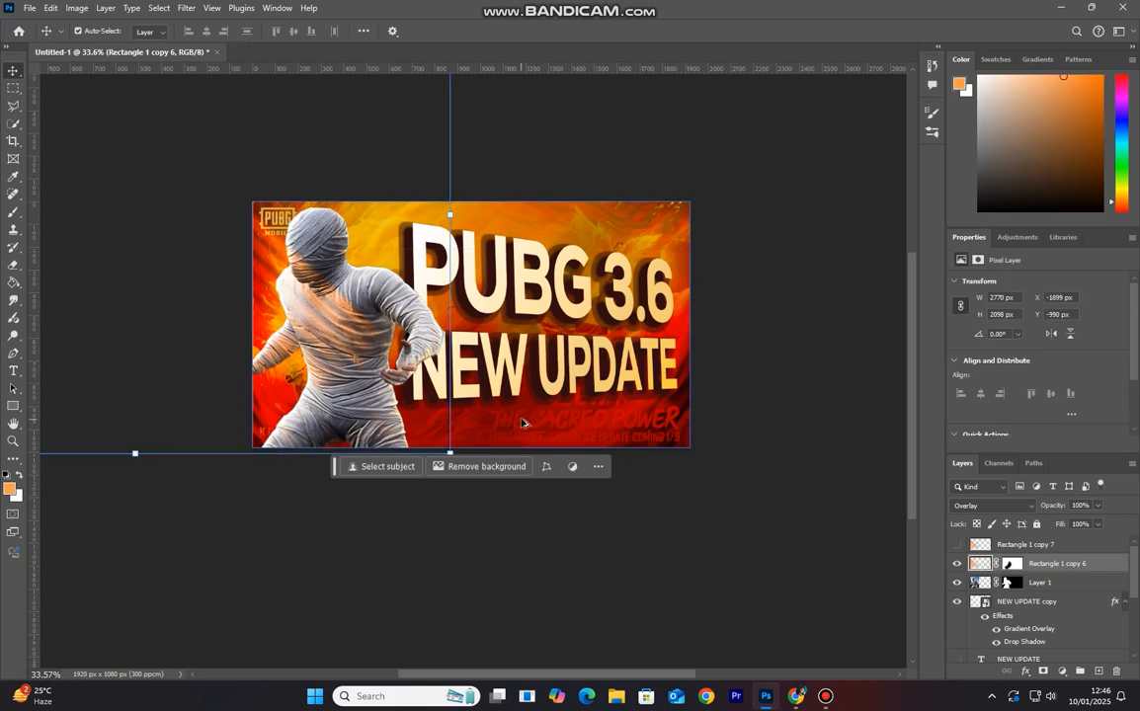
{"action": "scroll", "coordinate": [522, 423], "scroll_direction": "down", "scroll_amount": 3}
{"action": "left_click", "coordinate": [474, 380]}
{"action": "scroll", "coordinate": [519, 388], "scroll_direction": "up", "scroll_amount": 4}
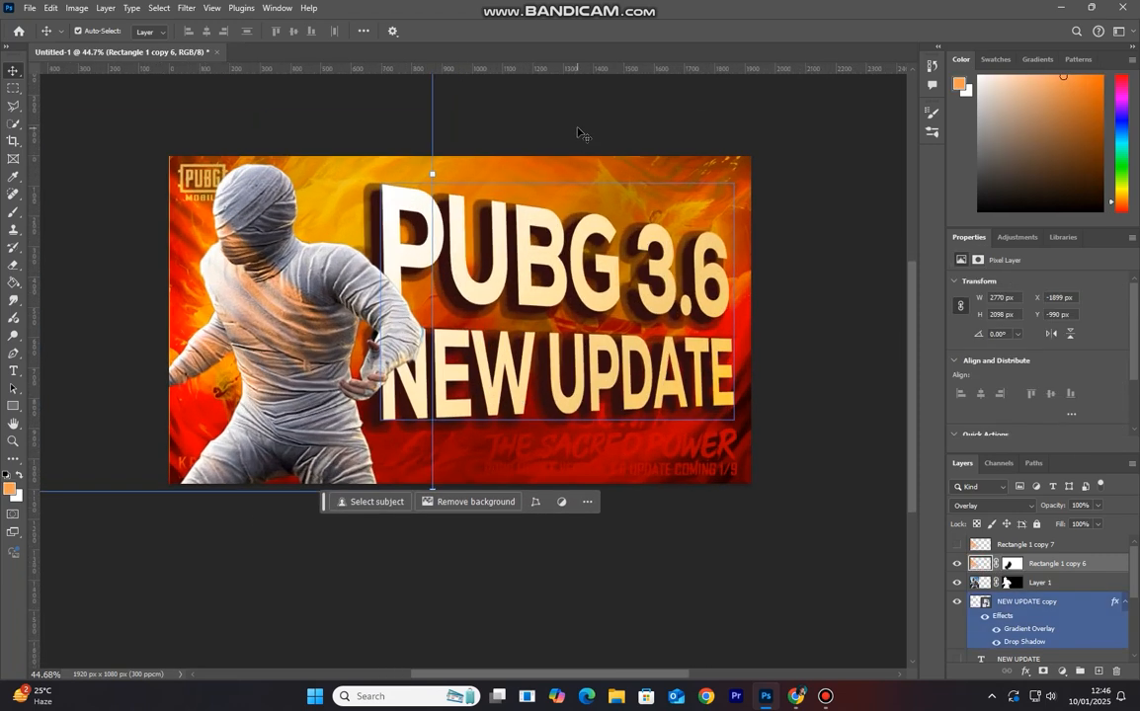
{"action": "left_click", "coordinate": [579, 132]}
{"action": "scroll", "coordinate": [607, 327], "scroll_direction": "down", "scroll_amount": 1}
{"action": "left_click", "coordinate": [1037, 587]}
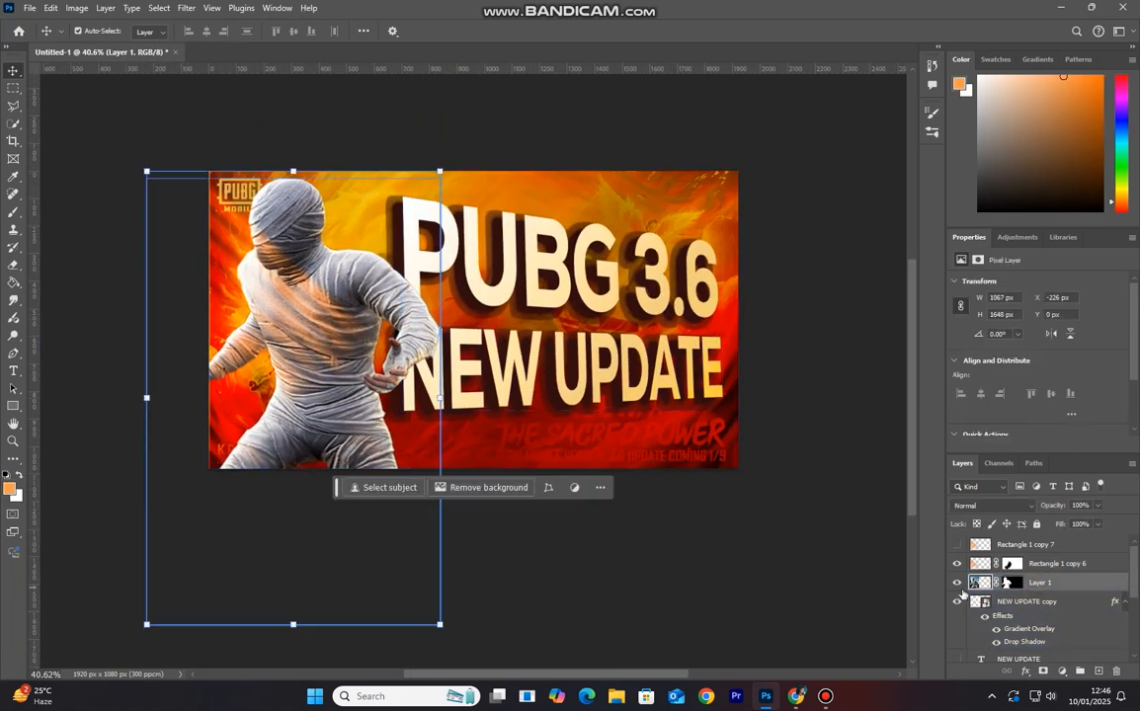
- Add a new layer clipped to the mummy and paint soft orange light along its chest, shoulder and rear arm
{"action": "left_click", "coordinate": [1098, 672]}
{"action": "left_click", "coordinate": [992, 592], "text": "alt"}
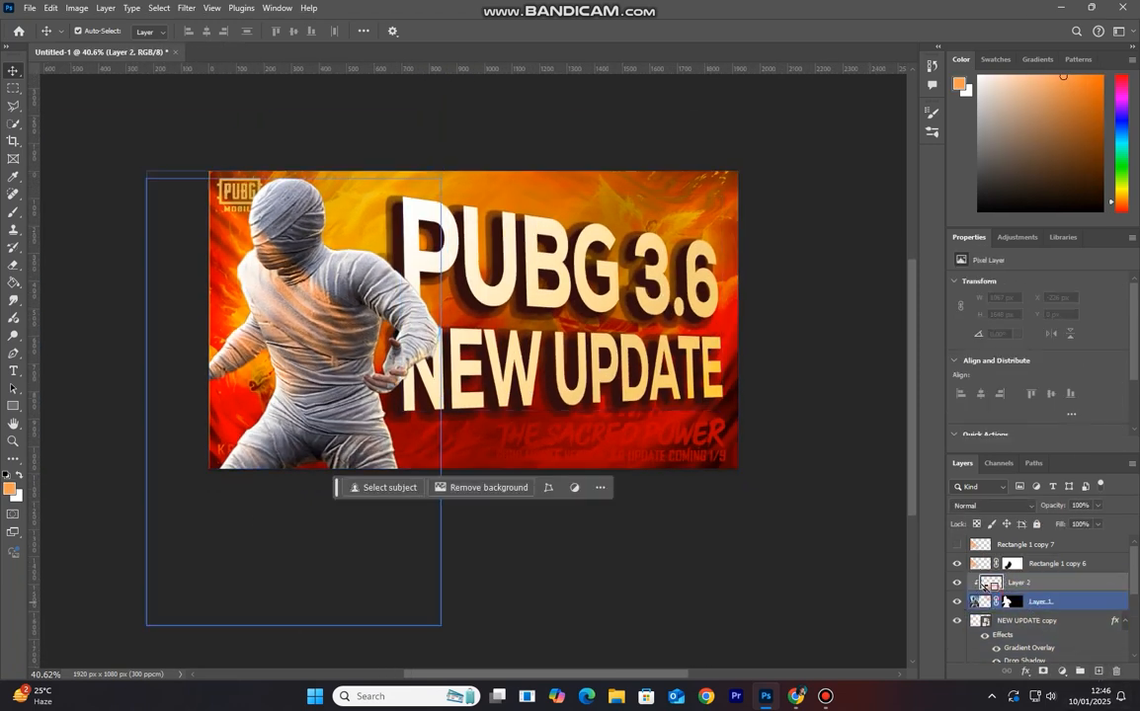
{"action": "left_click", "coordinate": [13, 212]}
{"action": "scroll", "coordinate": [304, 268], "scroll_direction": "up", "scroll_amount": 2}
{"action": "key", "text": "bracketleft"}
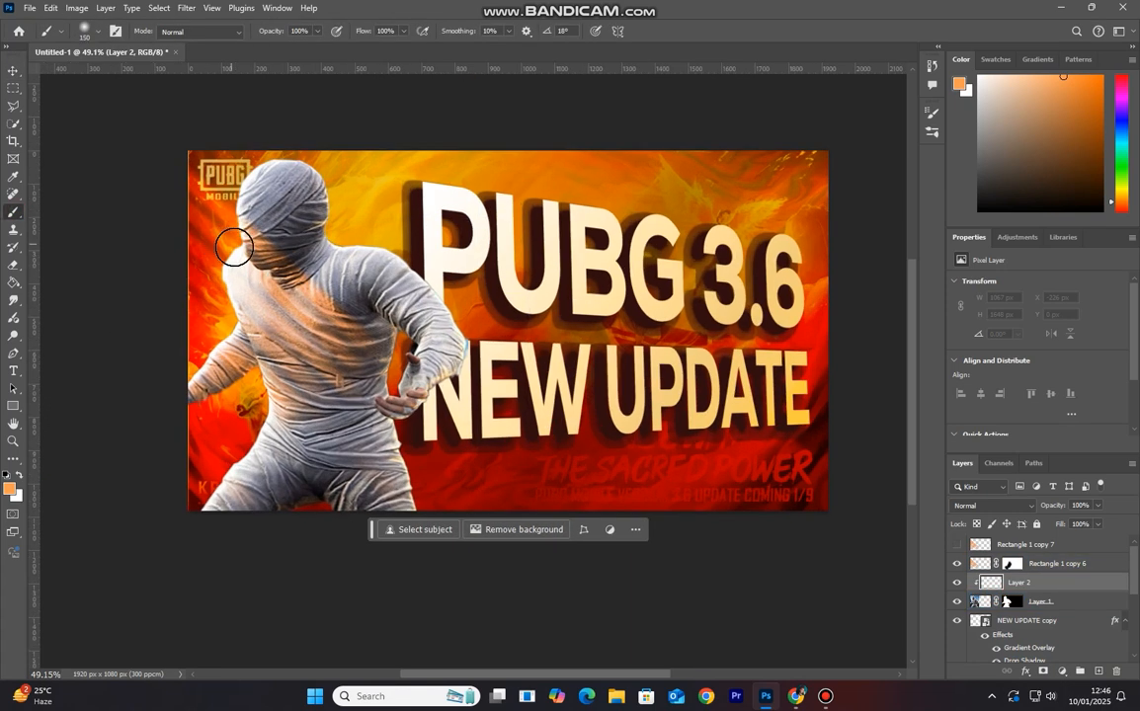
{"action": "mouse_move", "coordinate": [238, 252]}
{"action": "left_mouse_down"}
{"action": "mouse_move", "coordinate": [229, 275]}
{"action": "mouse_move", "coordinate": [242, 312]}
{"action": "left_mouse_up"}
{"action": "left_click_drag", "start_coordinate": [223, 355], "coordinate": [196, 386]}
{"action": "mouse_move", "coordinate": [248, 277]}
{"action": "left_mouse_down"}
{"action": "mouse_move", "coordinate": [240, 199]}
{"action": "mouse_move", "coordinate": [249, 259]}
{"action": "left_mouse_up"}
- Set the clipped light layer's blend mode to Overlay and its opacity to 59%
{"action": "left_click", "coordinate": [993, 509]}
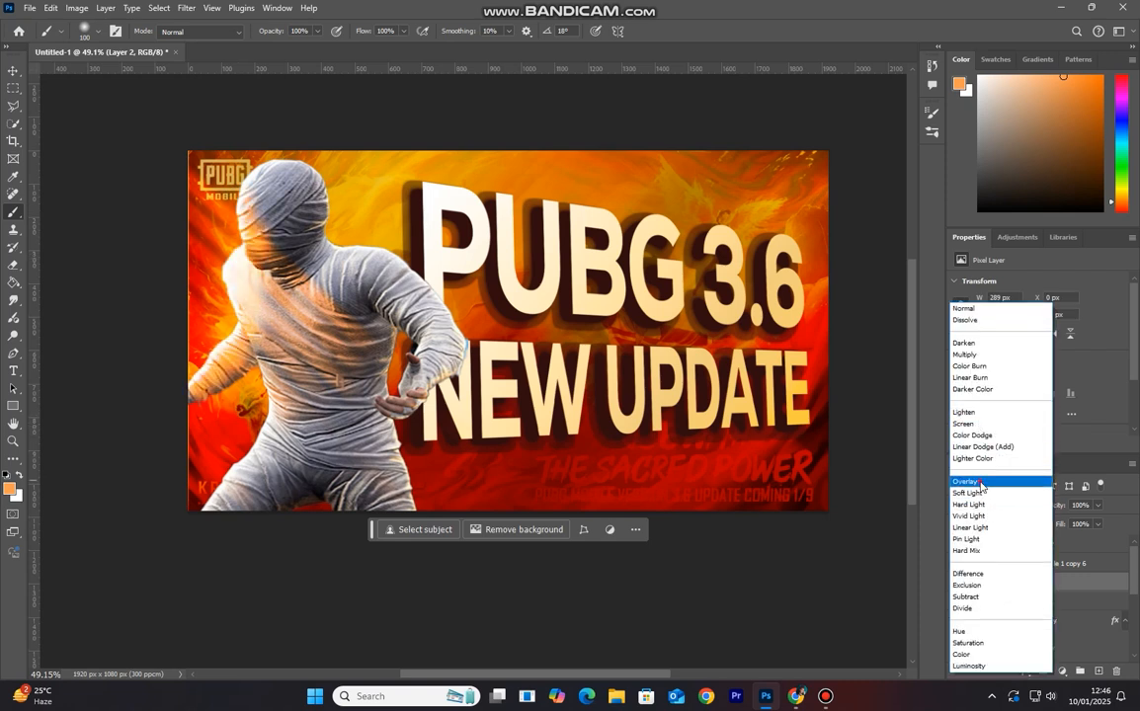
{"action": "left_click", "coordinate": [981, 483]}
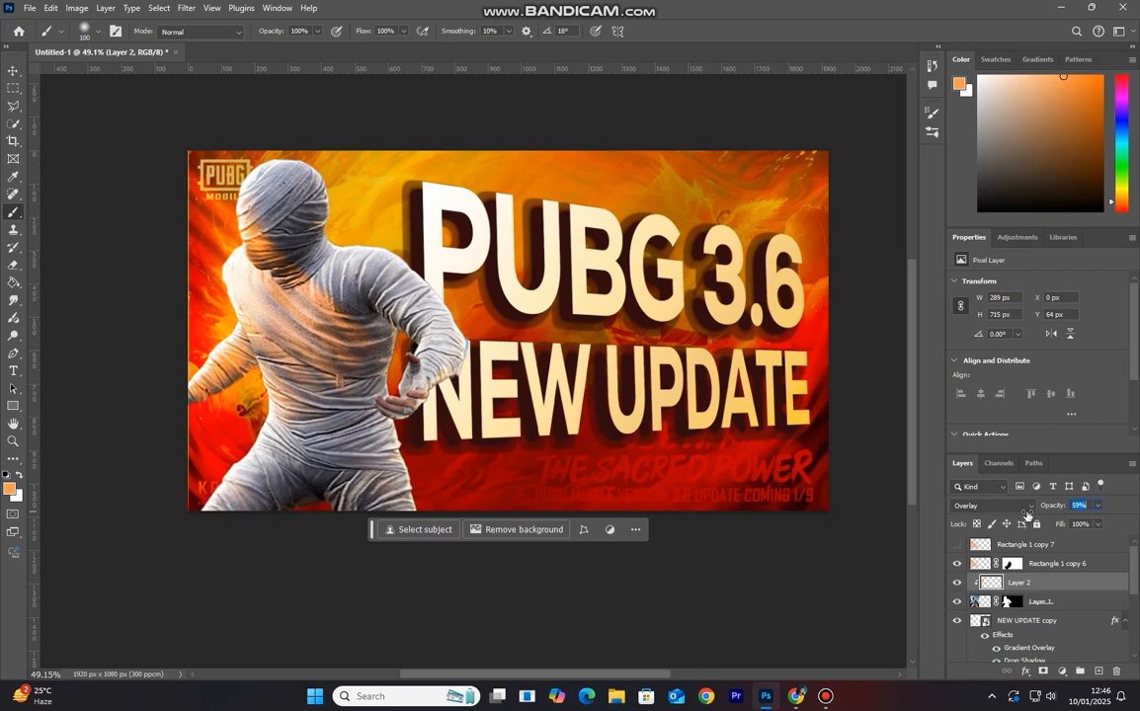
{"action": "left_click", "coordinate": [14, 71]}
{"action": "scroll", "coordinate": [456, 404], "scroll_direction": "down", "scroll_amount": 3}
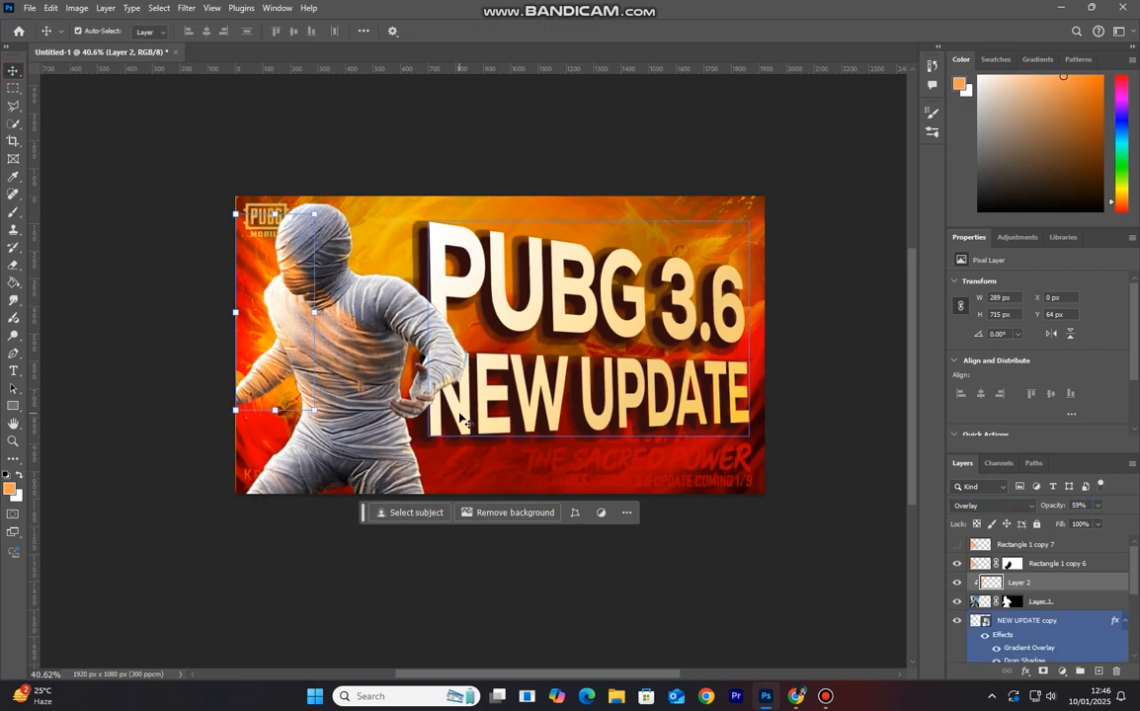
{"action": "scroll", "coordinate": [450, 464], "scroll_direction": "down", "scroll_amount": 1}
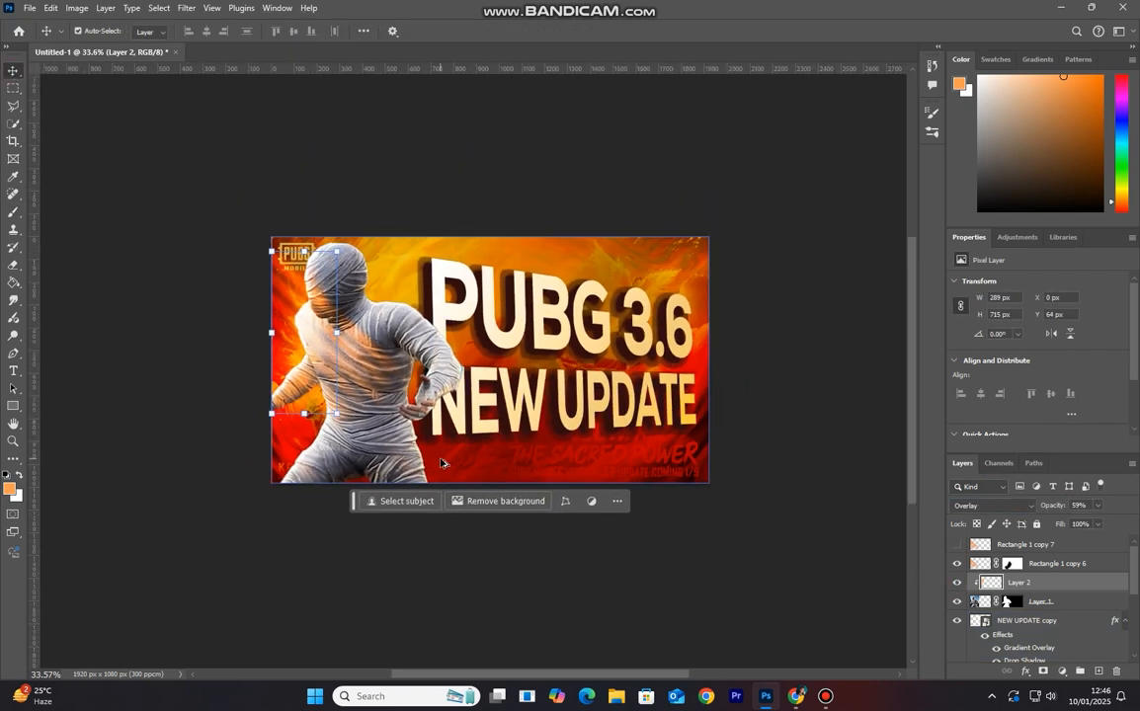
{"action": "left_click", "coordinate": [468, 564]}
- Show the hidden stripe duplicate, rotate it to about 78.6° and place it over the right side of the thumbnail
{"action": "left_click", "coordinate": [957, 546]}
{"action": "left_click_drag", "start_coordinate": [396, 392], "coordinate": [735, 427]}
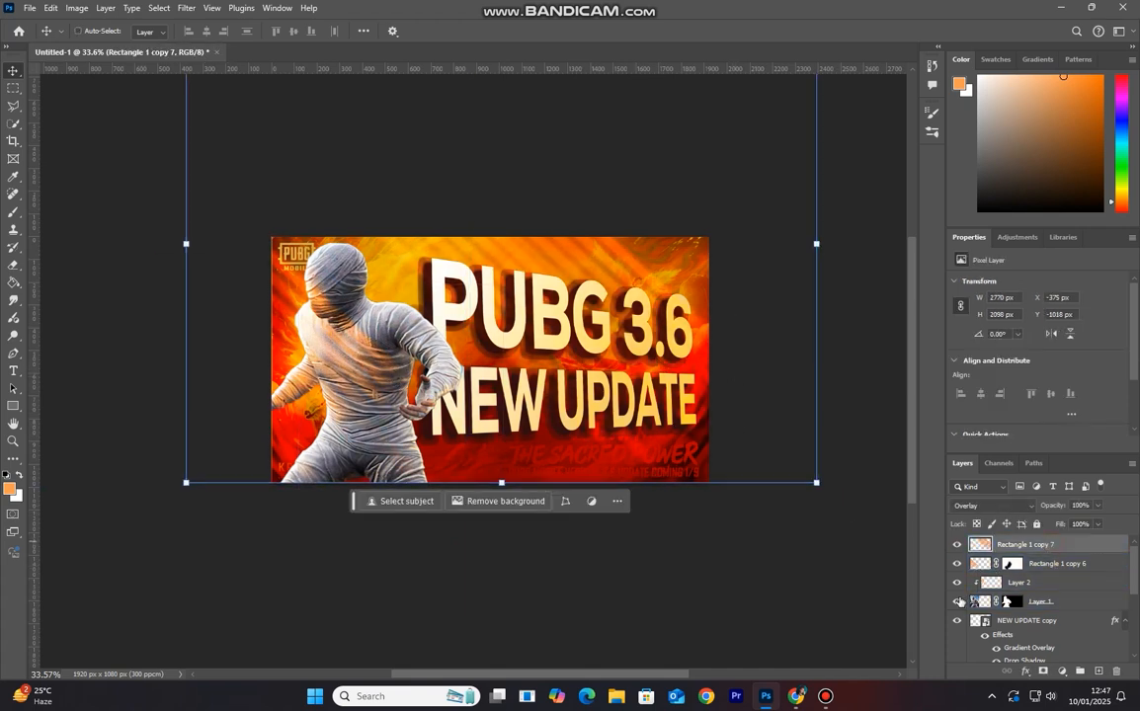
{"action": "key", "text": "ctrl+t"}
{"action": "left_click_drag", "start_coordinate": [836, 597], "coordinate": [548, 581]}
{"action": "scroll", "coordinate": [549, 581], "scroll_direction": "down", "scroll_amount": 5}
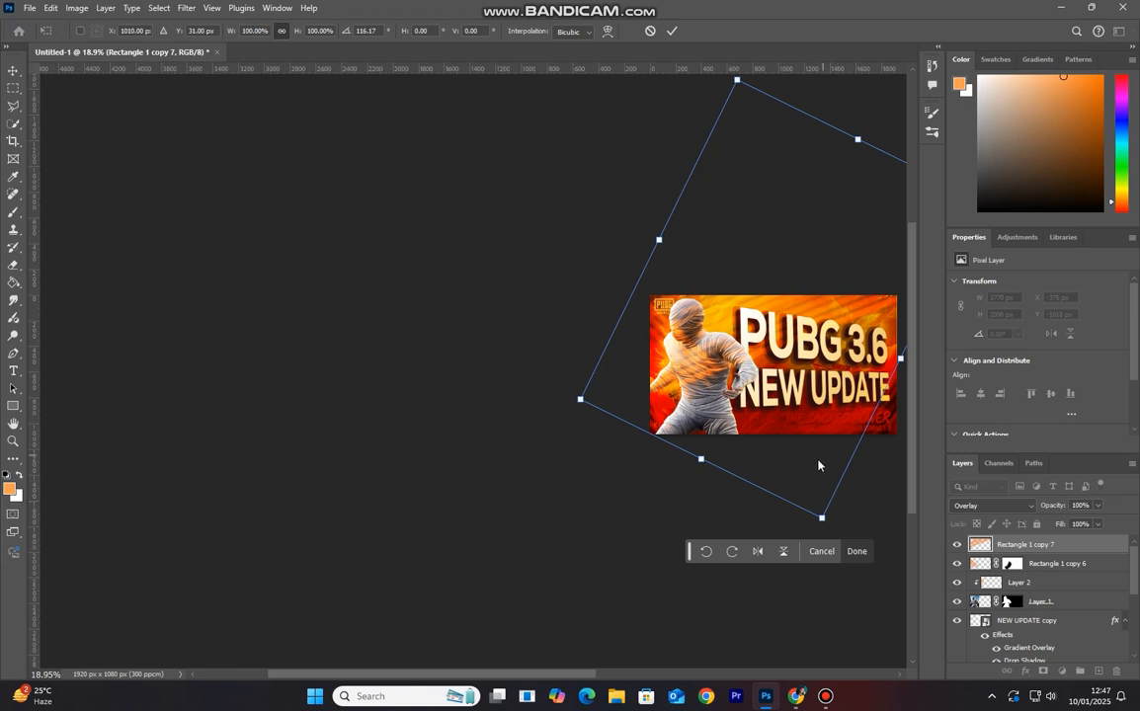
{"action": "left_click_drag", "start_coordinate": [796, 497], "coordinate": [1019, 531]}
{"action": "left_click_drag", "start_coordinate": [749, 527], "coordinate": [635, 504]}
{"action": "left_click_drag", "start_coordinate": [706, 524], "coordinate": [742, 448]}
{"action": "left_click_drag", "start_coordinate": [653, 435], "coordinate": [601, 434]}
{"action": "left_click_drag", "start_coordinate": [702, 473], "coordinate": [721, 382]}
{"action": "mouse_move", "coordinate": [615, 406]}
{"action": "left_mouse_down"}
{"action": "mouse_move", "coordinate": [600, 392]}
{"action": "mouse_move", "coordinate": [601, 403]}
{"action": "left_mouse_up"}
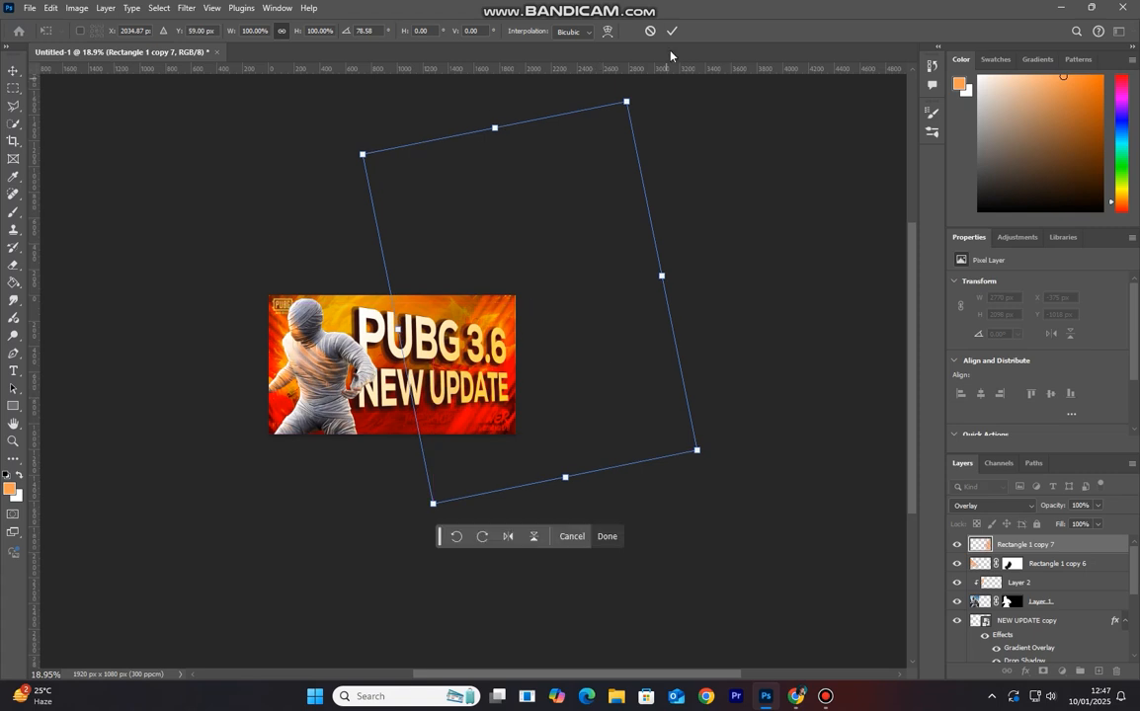
{"action": "left_click", "coordinate": [672, 31]}
{"action": "left_click", "coordinate": [604, 380]}
- Compare the thumbnail with and without the right-side stripes and examine the whole composition at different zoom levels
{"action": "left_click", "coordinate": [472, 400]}
{"action": "scroll", "coordinate": [472, 399], "scroll_direction": "up", "scroll_amount": 12}
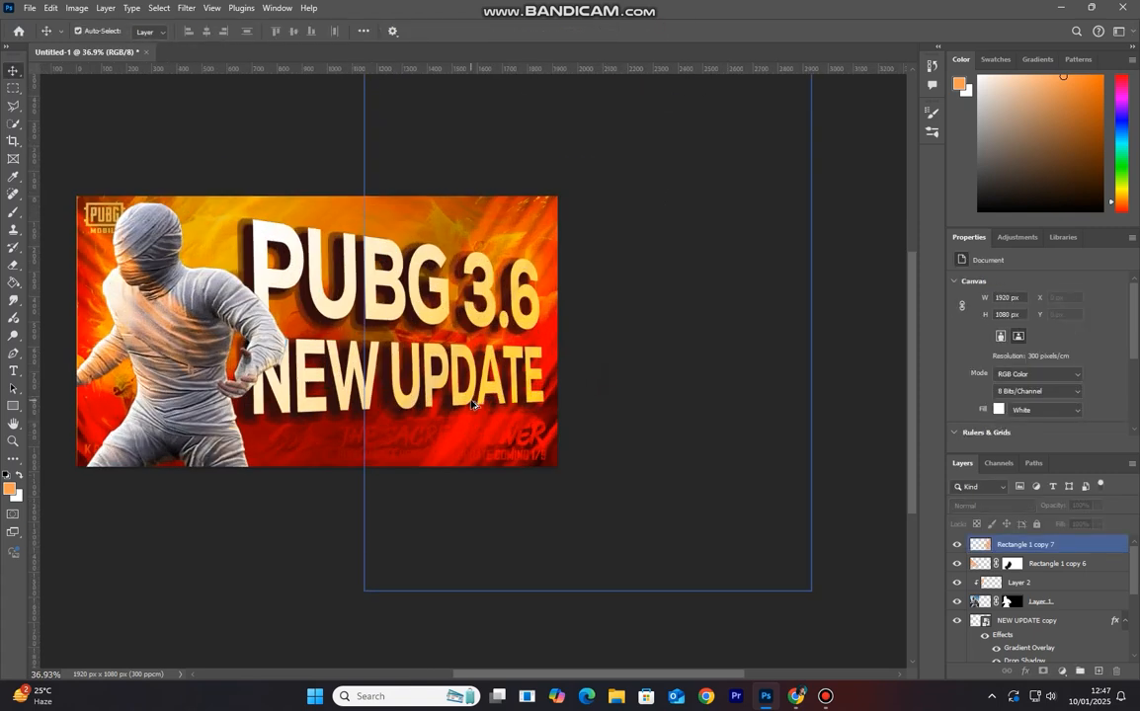
{"action": "scroll", "coordinate": [472, 401], "scroll_direction": "down", "scroll_amount": 3}
{"action": "scroll", "coordinate": [472, 403], "scroll_direction": "down", "scroll_amount": 3}
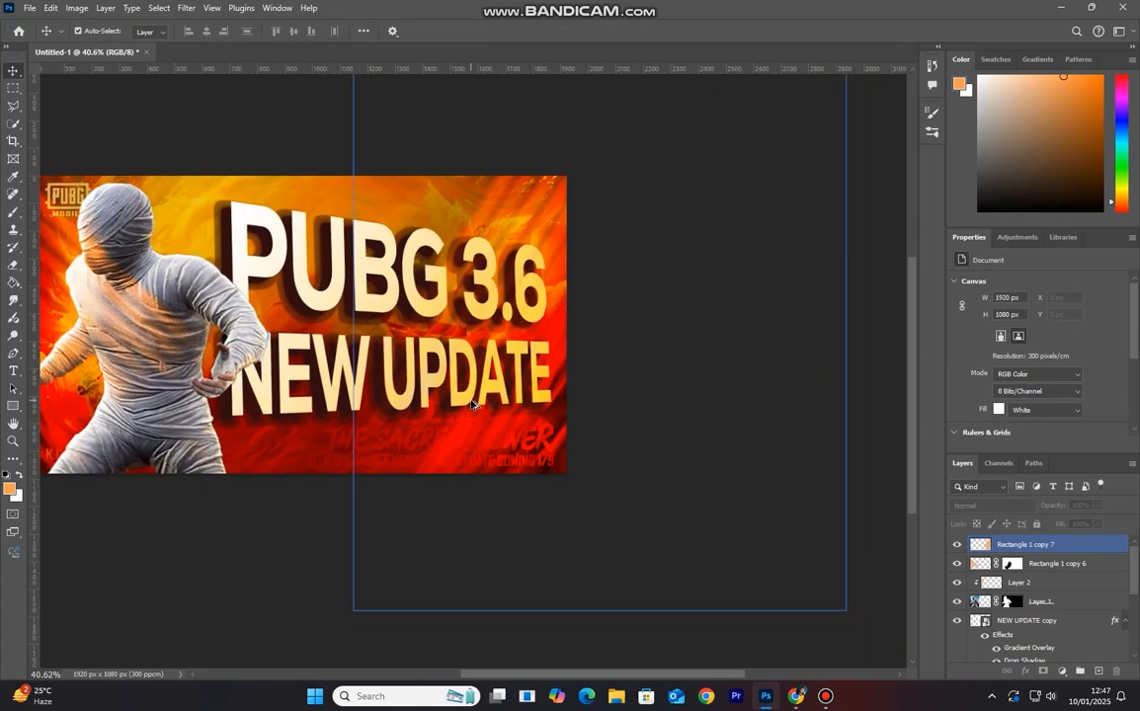
{"action": "left_click", "coordinate": [959, 545]}
{"action": "left_click", "coordinate": [959, 545]}
{"action": "left_click", "coordinate": [318, 408]}
{"action": "scroll", "coordinate": [318, 407], "scroll_direction": "down", "scroll_amount": 2}
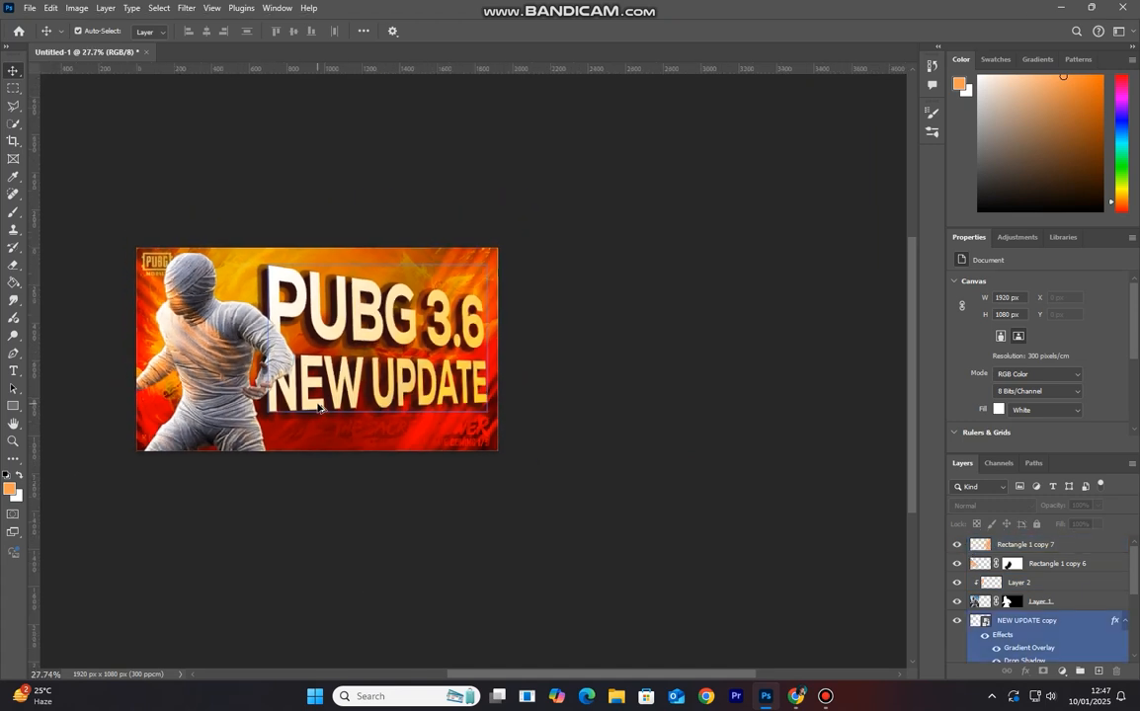
{"action": "scroll", "coordinate": [318, 407], "scroll_direction": "down", "scroll_amount": 1}
{"action": "left_click", "coordinate": [640, 480]}
{"action": "scroll", "coordinate": [640, 480], "scroll_direction": "down", "scroll_amount": 3}
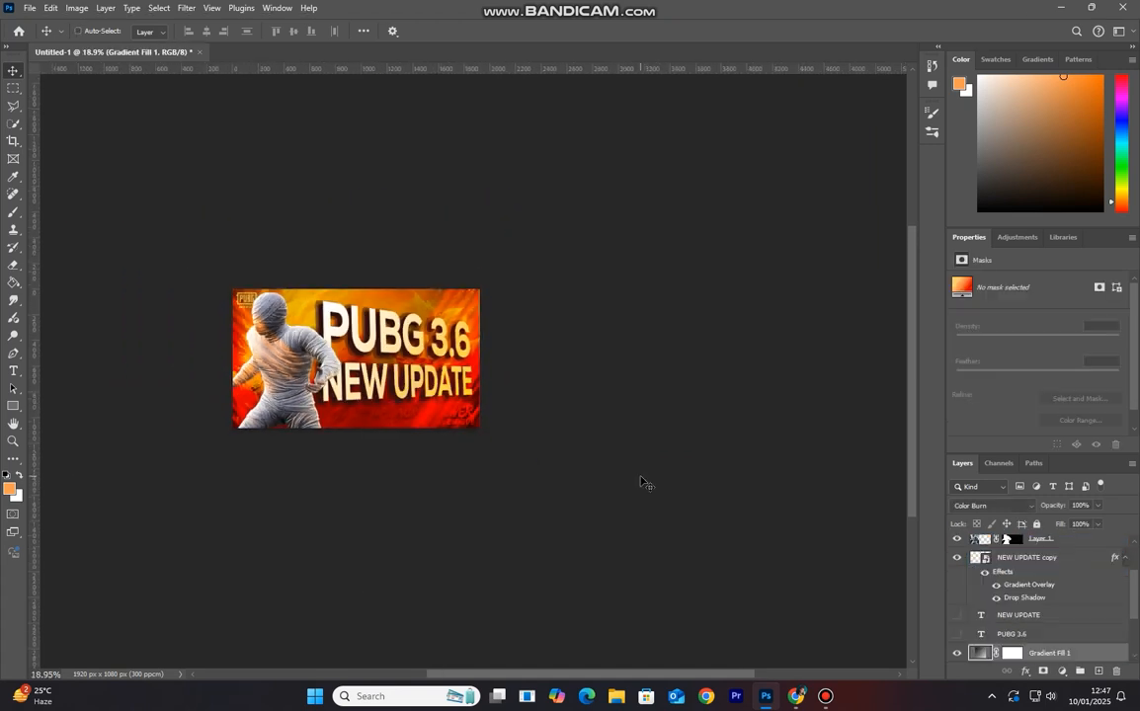
{"action": "key", "text": "ctrl+0"}
{"action": "scroll", "coordinate": [608, 432], "scroll_direction": "down", "scroll_amount": 4}
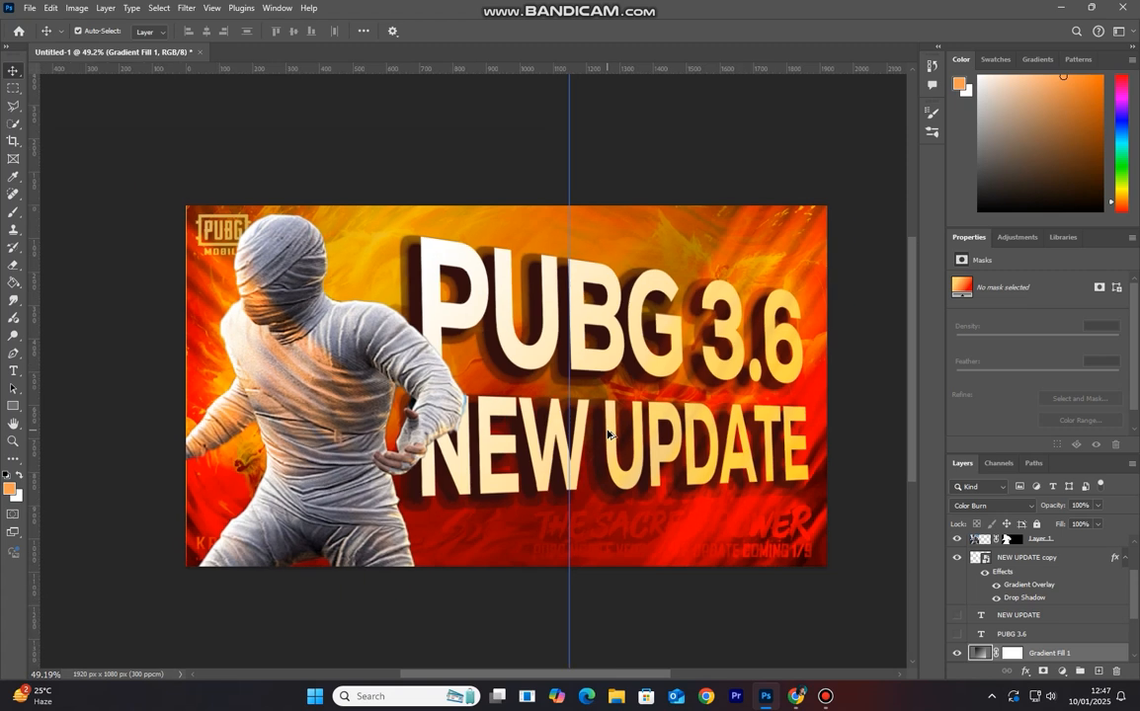
{"action": "scroll", "coordinate": [608, 432], "scroll_direction": "down", "scroll_amount": 1}
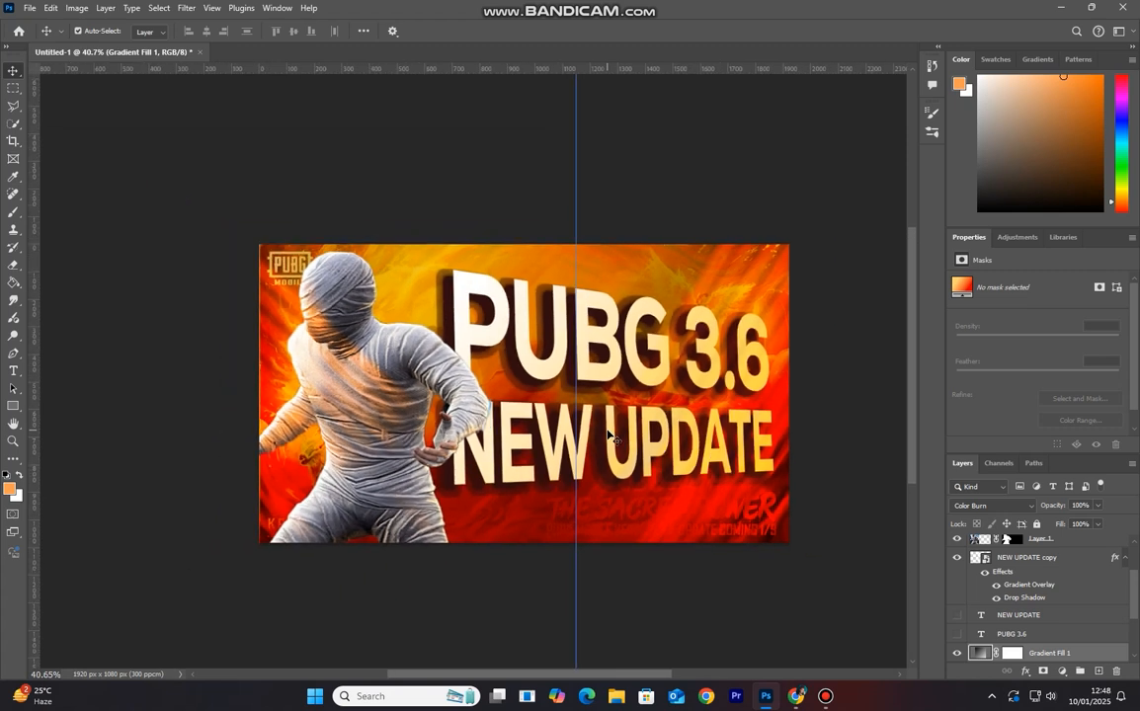
- Add a Brightness/Contrast adjustment above all layers with brightness 18 and contrast 13
{"action": "left_click_drag", "start_coordinate": [1051, 654], "coordinate": [1095, 555]}
{"action": "left_click", "coordinate": [1063, 671]}
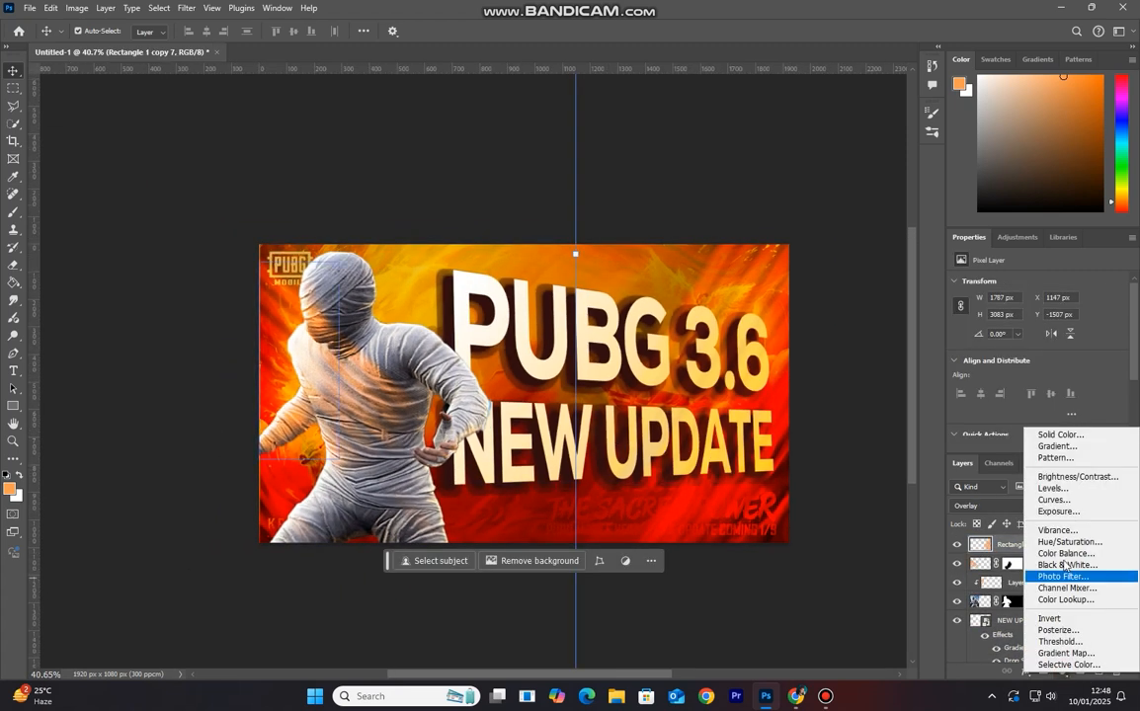
{"action": "left_click", "coordinate": [1079, 477]}
{"action": "left_click_drag", "start_coordinate": [1037, 319], "coordinate": [1047, 376]}
{"action": "mouse_move", "coordinate": [1043, 321]}
{"action": "left_mouse_down"}
{"action": "mouse_move", "coordinate": [1066, 323]}
{"action": "mouse_move", "coordinate": [1051, 332]}
{"action": "left_mouse_up"}
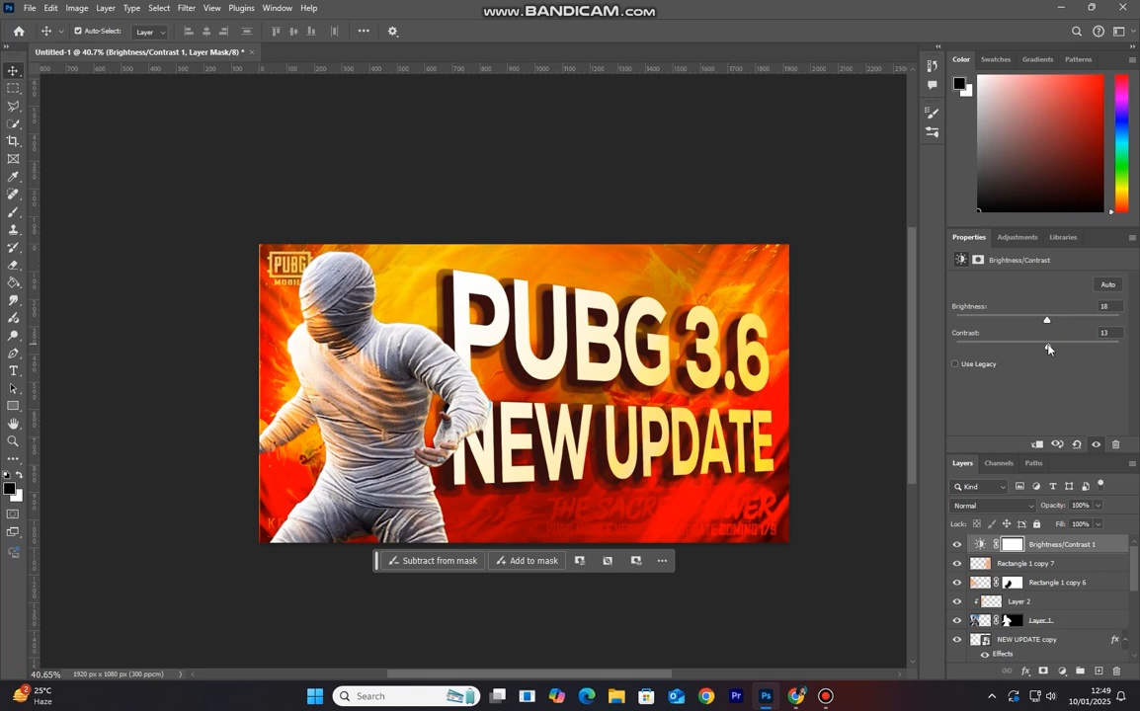
{"action": "left_click", "coordinate": [826, 471]}
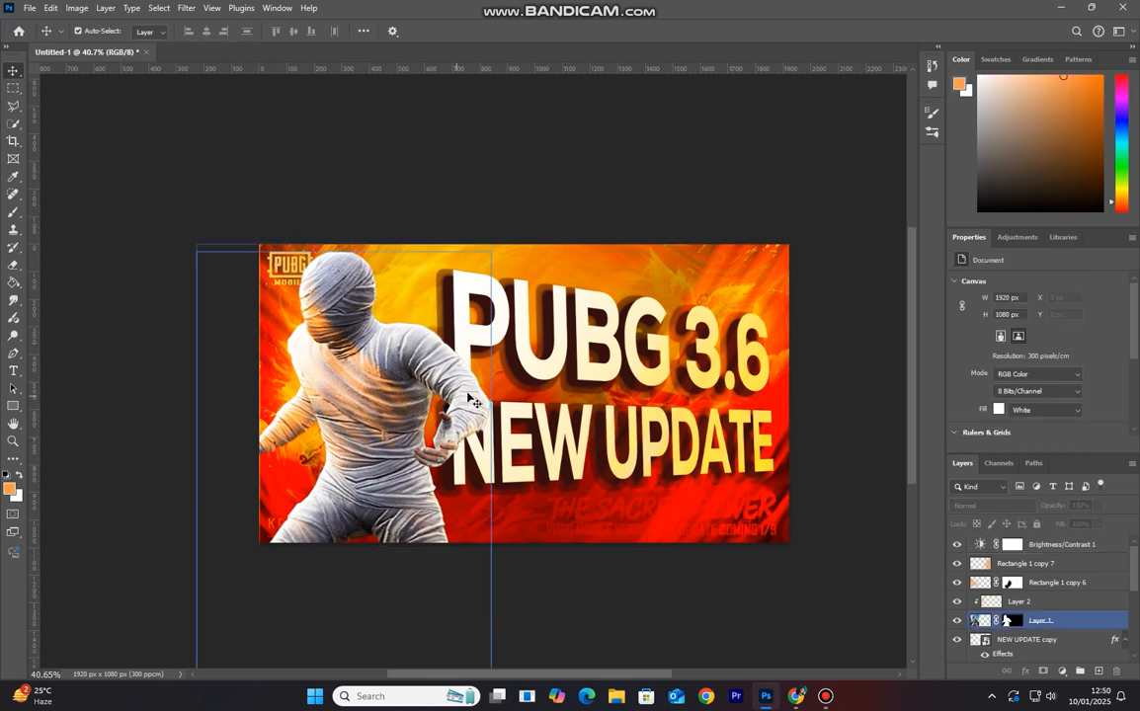
{"action": "scroll", "coordinate": [481, 403], "scroll_direction": "down", "scroll_amount": 1}
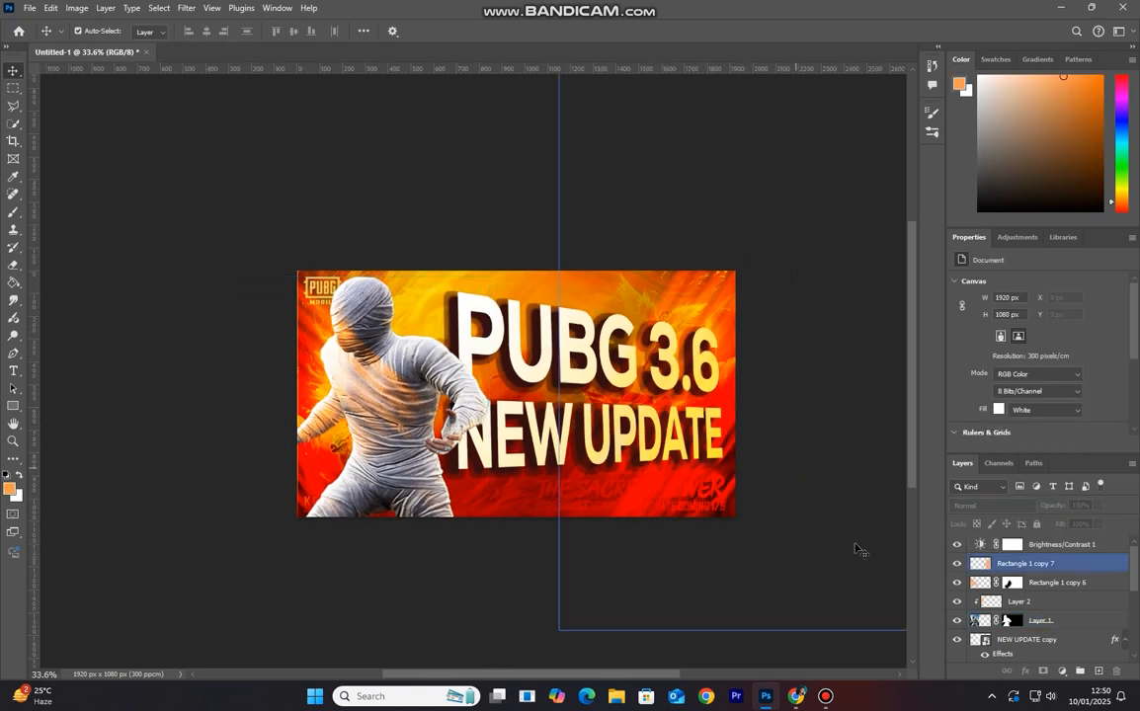
- Add a new top layer and paint a white glow down the canvas's left edge with a soft brush enlarged to 1000 px
{"action": "key", "text": "alt+period"}
{"action": "key", "text": "ctrl+shift+alt+n"}
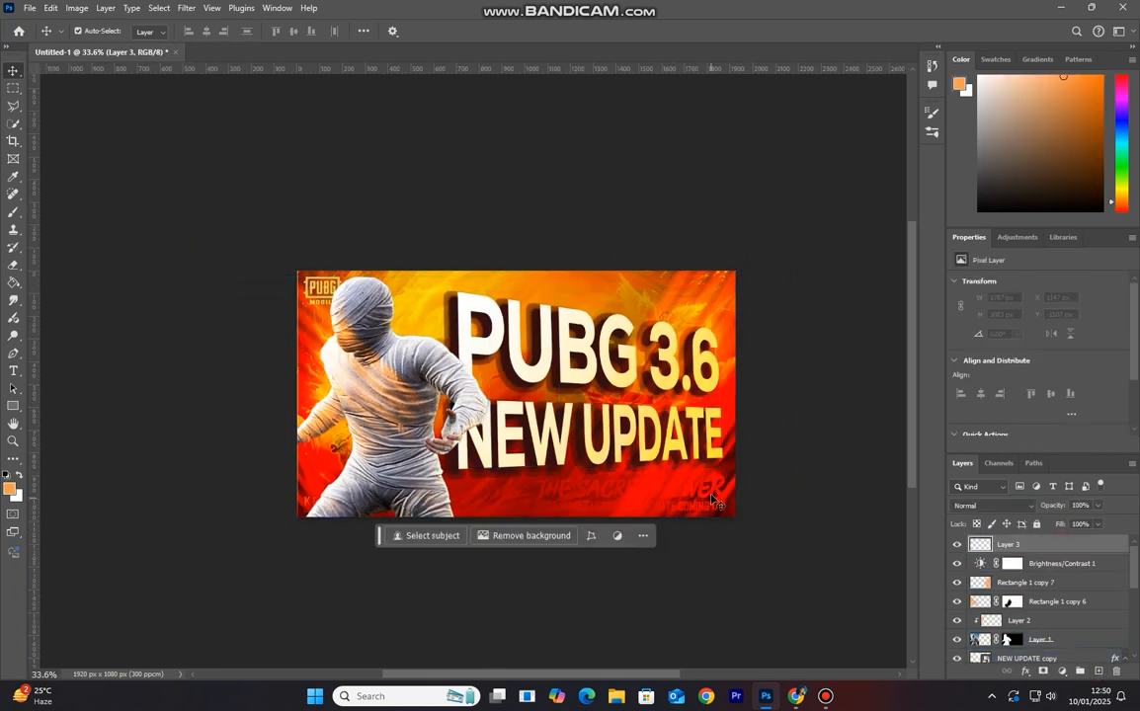
{"action": "left_click", "coordinate": [13, 212]}
{"action": "key", "text": "d"}
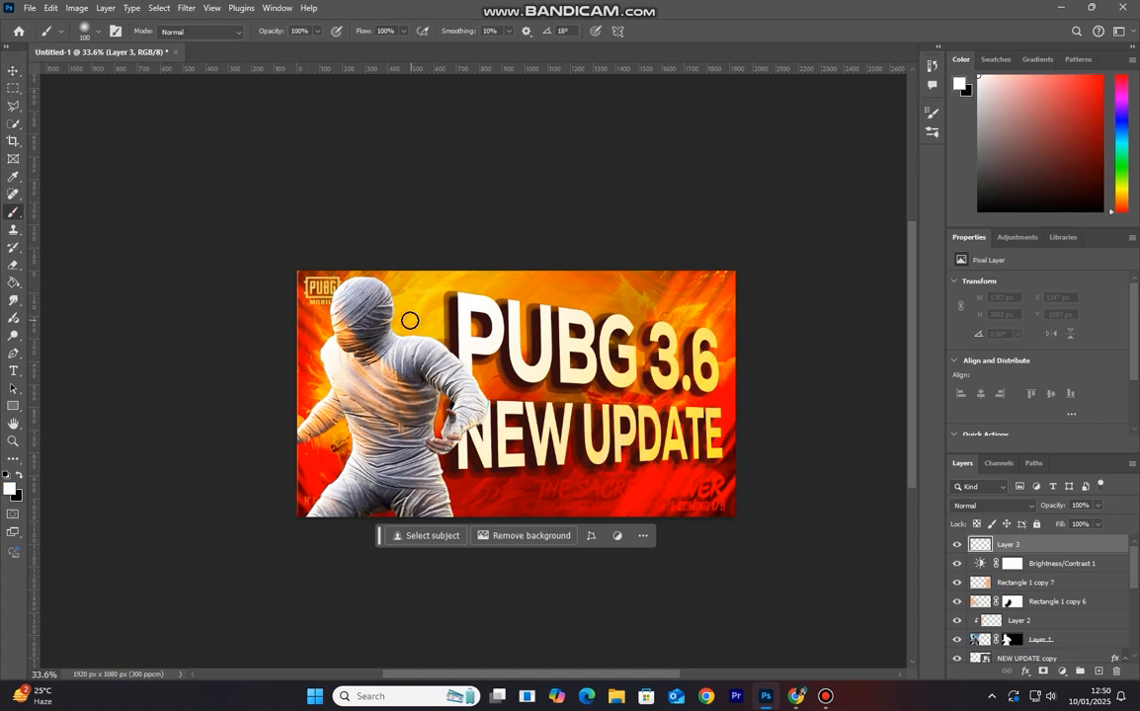
{"action": "key", "text": "bracketright"}
{"action": "key", "text": "bracketright"}
{"action": "key", "text": "bracketright"}
{"action": "key", "text": "bracketright"}
{"action": "key", "text": "bracketright"}
{"action": "key", "text": "bracketright"}
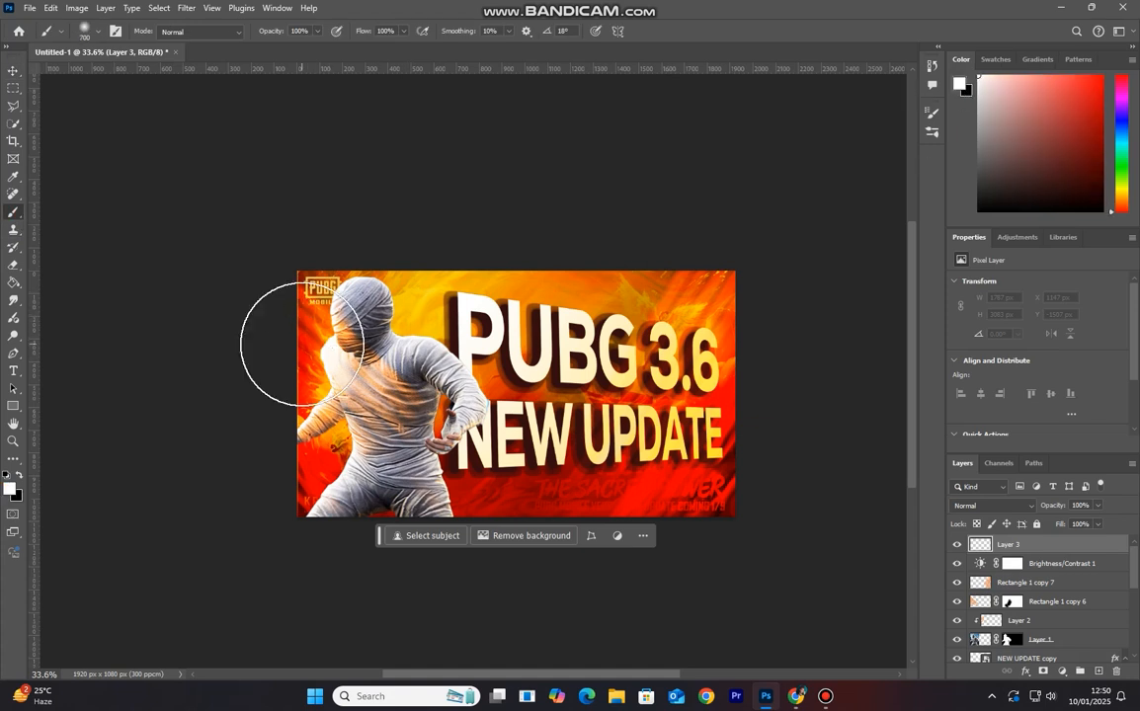
{"action": "mouse_move", "coordinate": [280, 284]}
{"action": "left_mouse_down"}
{"action": "mouse_move", "coordinate": [274, 415]}
{"action": "mouse_move", "coordinate": [276, 374]}
{"action": "mouse_move", "coordinate": [102, 453]}
{"action": "mouse_move", "coordinate": [257, 441]}
{"action": "mouse_move", "coordinate": [259, 418]}
{"action": "left_mouse_up"}
{"action": "left_click", "coordinate": [280, 250]}
{"action": "left_click", "coordinate": [251, 412]}
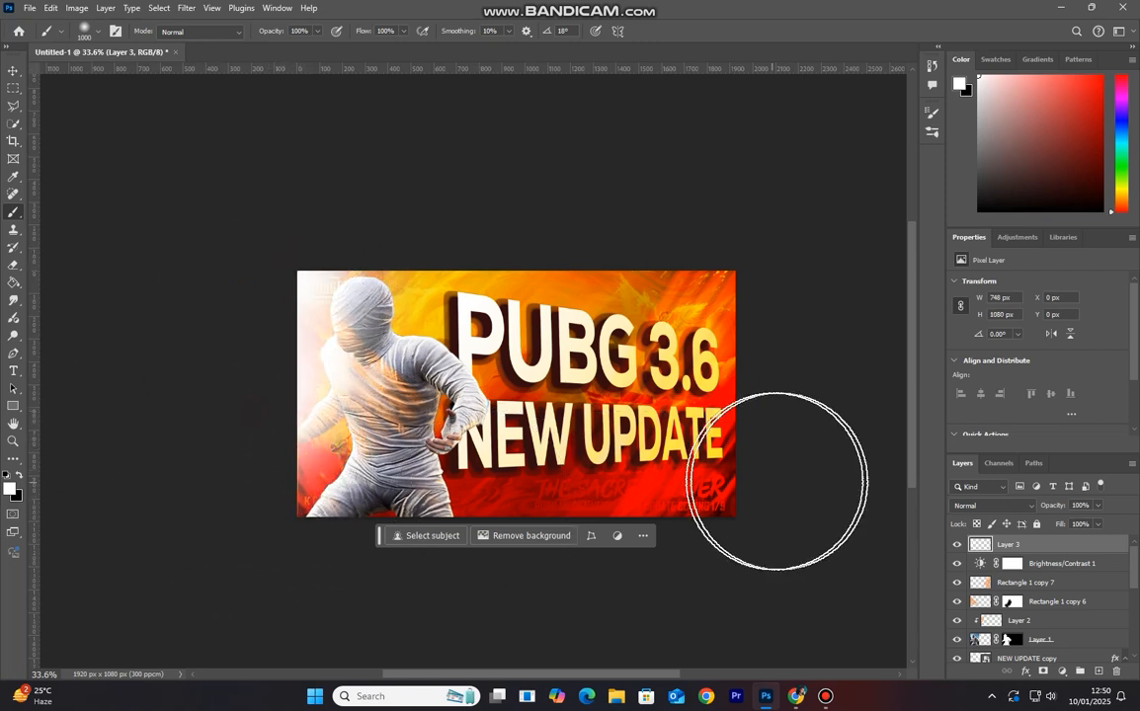
- Set the white glow layer's blend mode to Overlay and its opacity to 90%
{"action": "left_click", "coordinate": [1013, 512]}
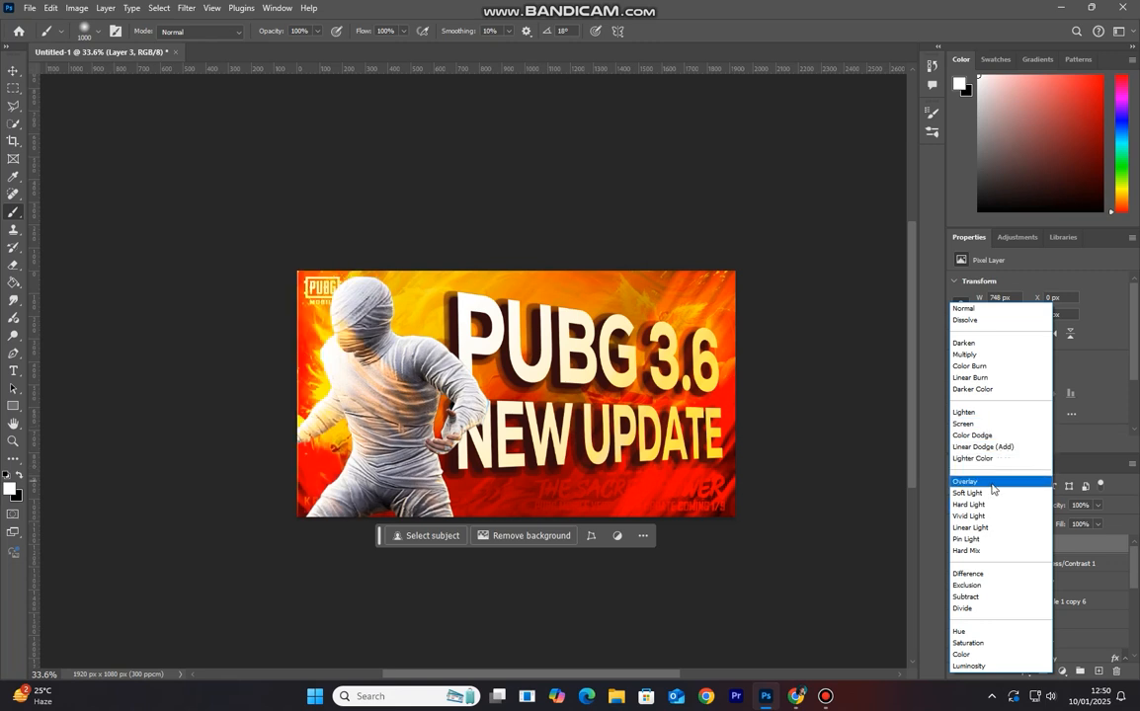
{"action": "left_click", "coordinate": [984, 484]}
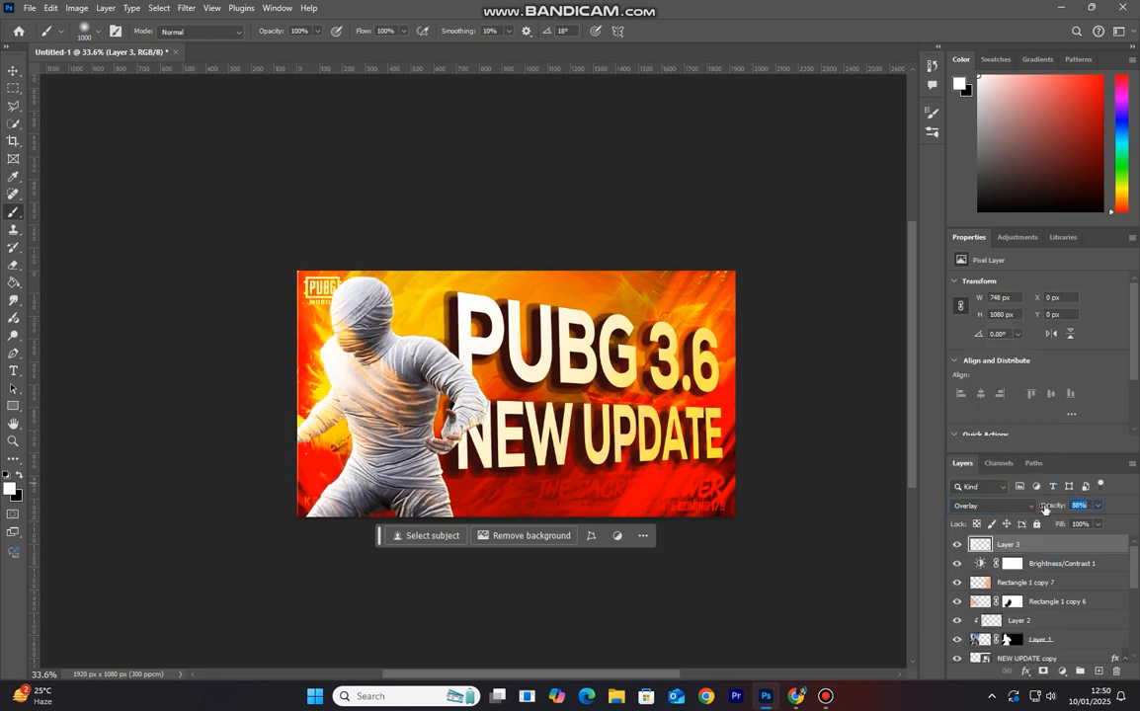
{"action": "mouse_move", "coordinate": [1030, 509]}
{"action": "left_mouse_down"}
{"action": "mouse_move", "coordinate": [1008, 510]}
{"action": "mouse_move", "coordinate": [1032, 508]}
{"action": "left_mouse_up"}
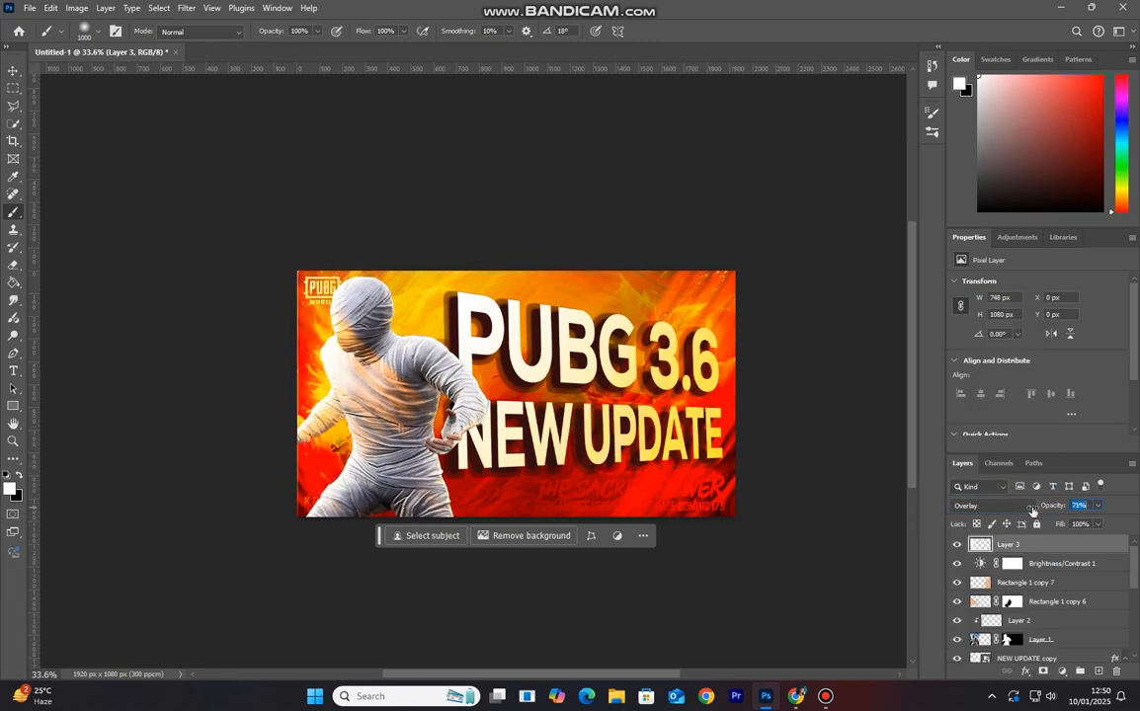
{"action": "key", "text": "v"}
{"action": "scroll", "coordinate": [680, 451], "scroll_direction": "down", "scroll_amount": 2}
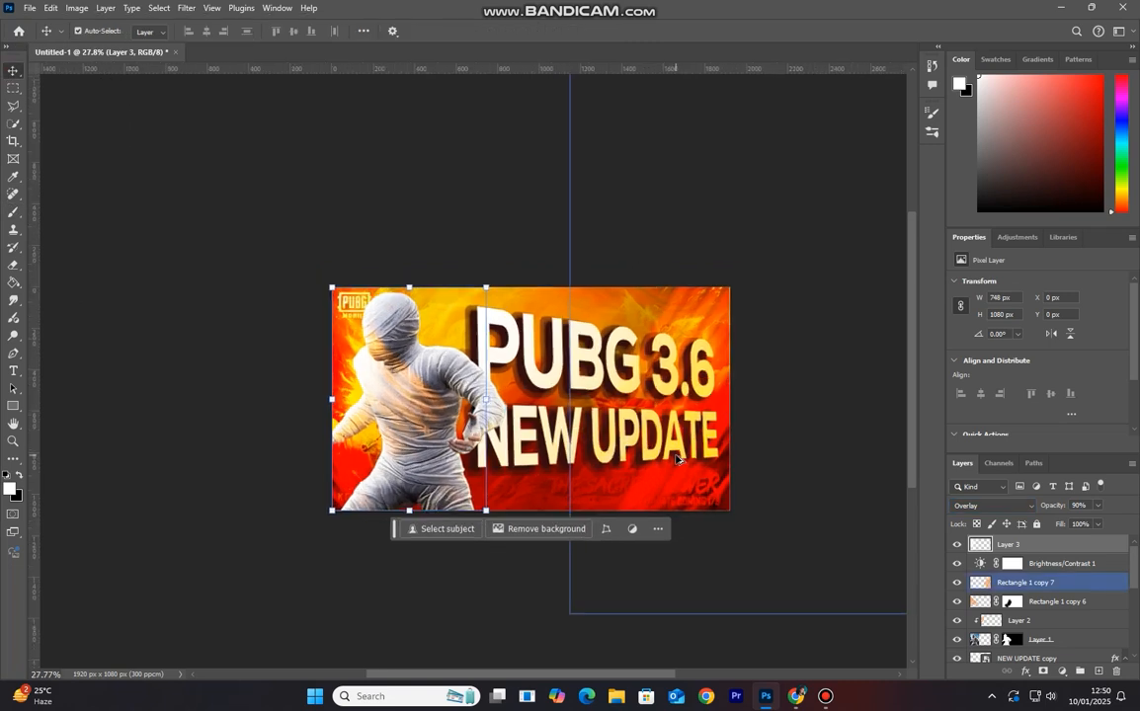
- Add another top layer and brush a soft glow around the canvas edges in orange ff6c00
{"action": "scroll", "coordinate": [680, 452], "scroll_direction": "up", "scroll_amount": 1}
{"action": "key", "text": "b"}
{"action": "left_click", "coordinate": [1099, 672]}
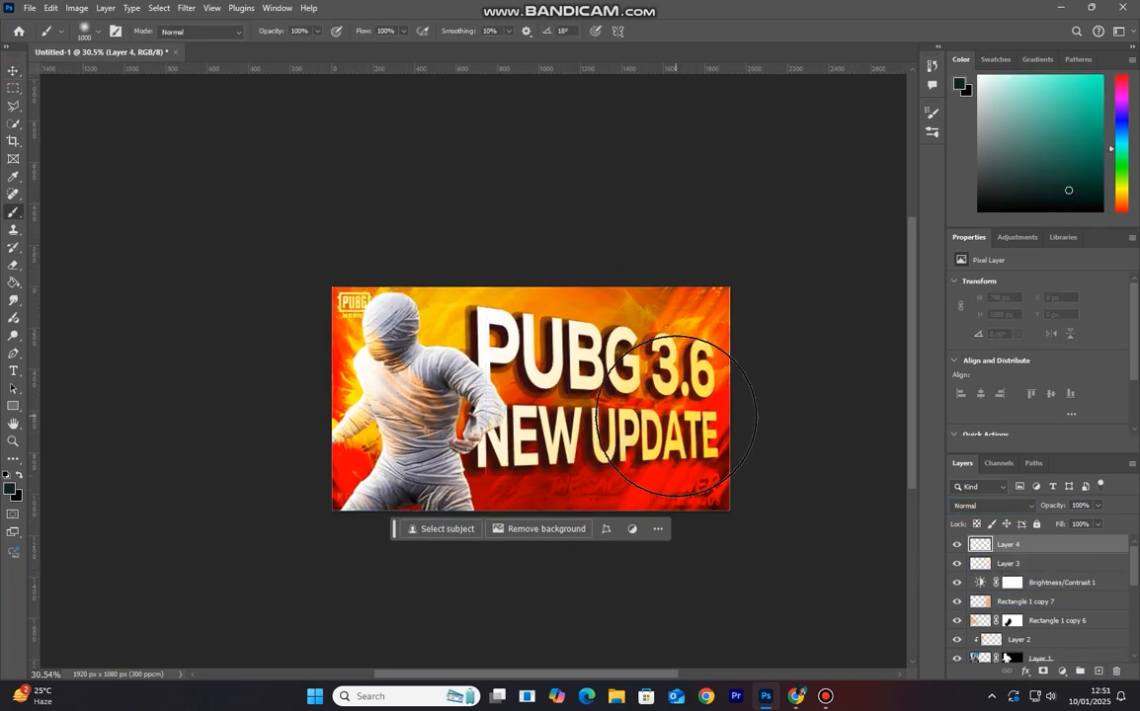
{"action": "left_click", "coordinate": [959, 85]}
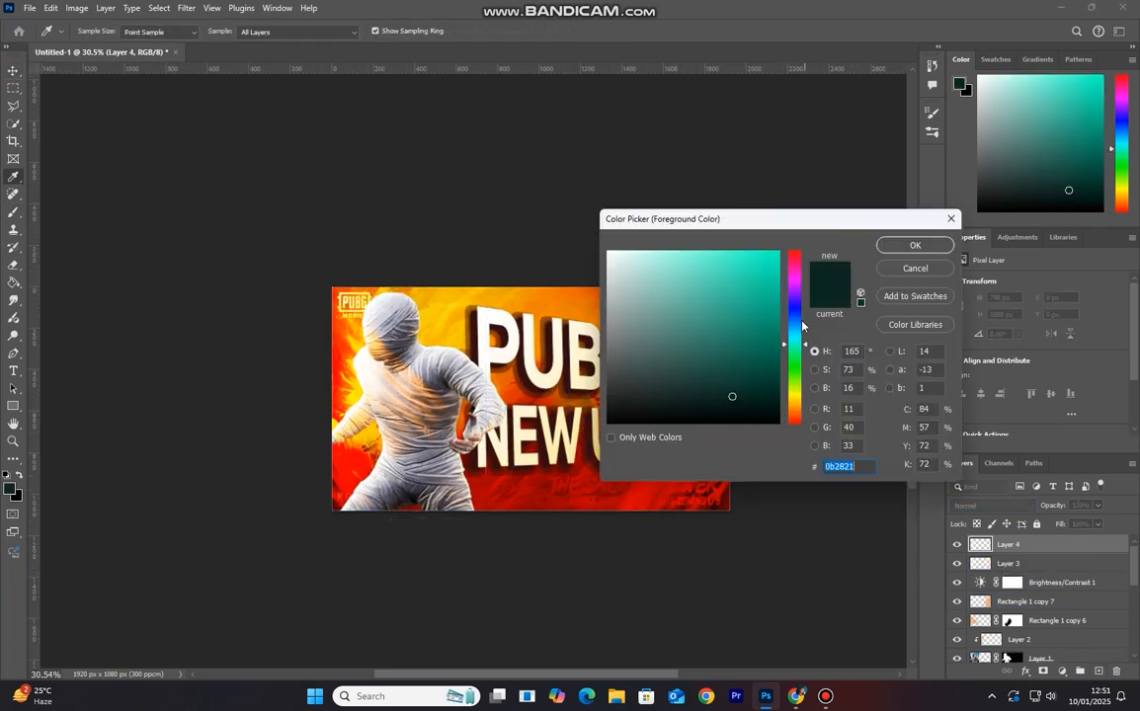
{"action": "left_click", "coordinate": [796, 413]}
{"action": "left_click_drag", "start_coordinate": [699, 313], "coordinate": [802, 248]}
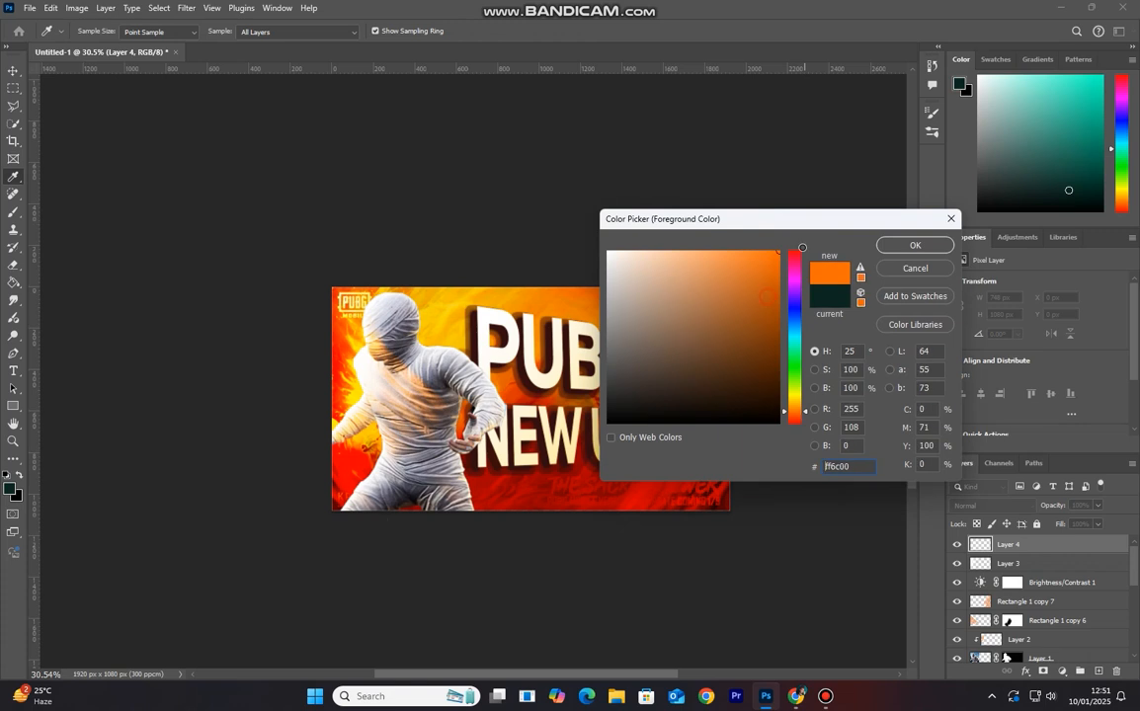
{"action": "left_click", "coordinate": [913, 245]}
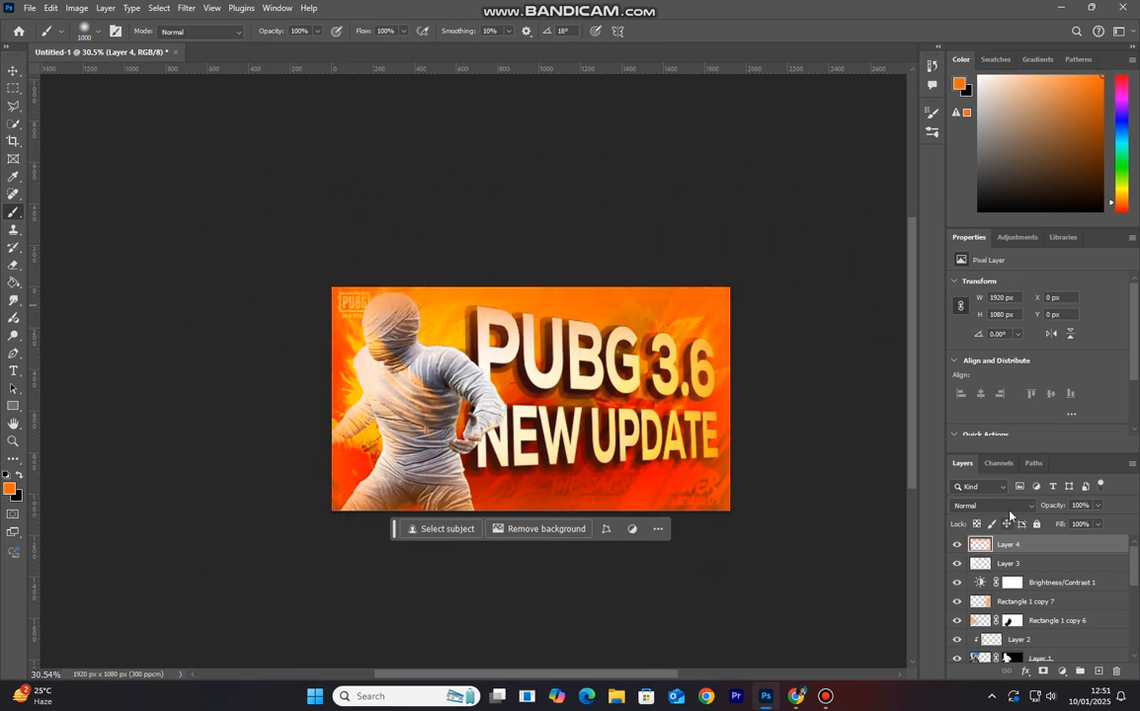
- Set the orange glow layer's blend mode to Hard Light and its fill to 85%, and compare the result without it
{"action": "left_click", "coordinate": [1002, 505]}
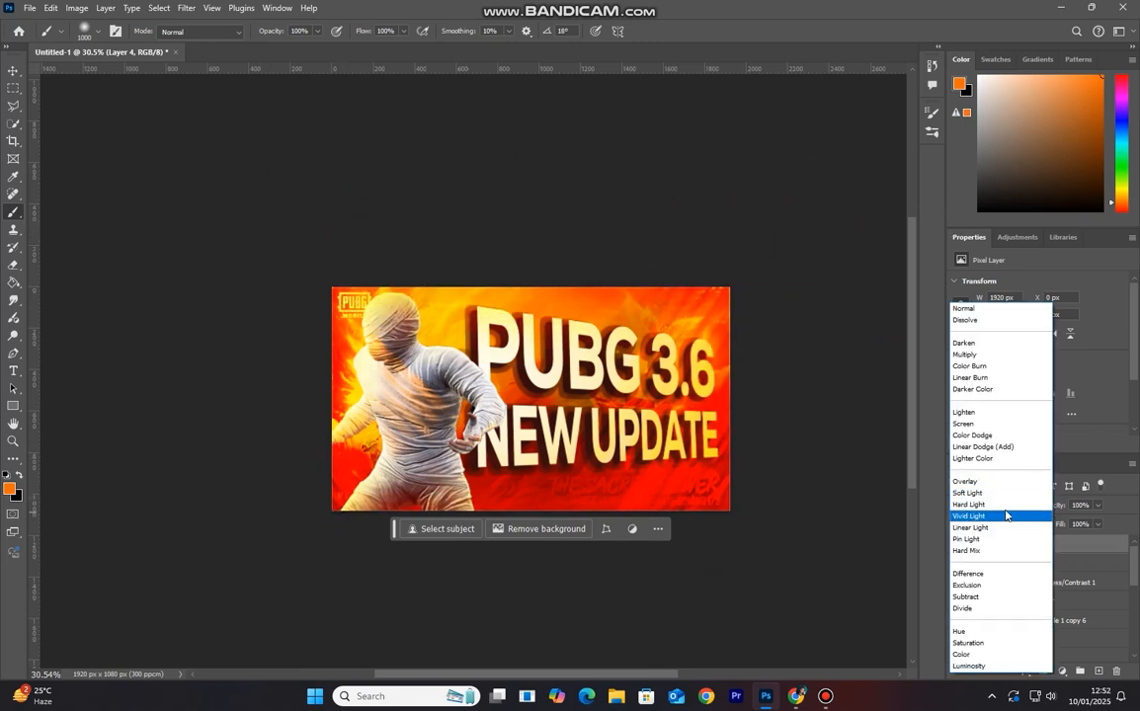
{"action": "left_click", "coordinate": [1007, 504]}
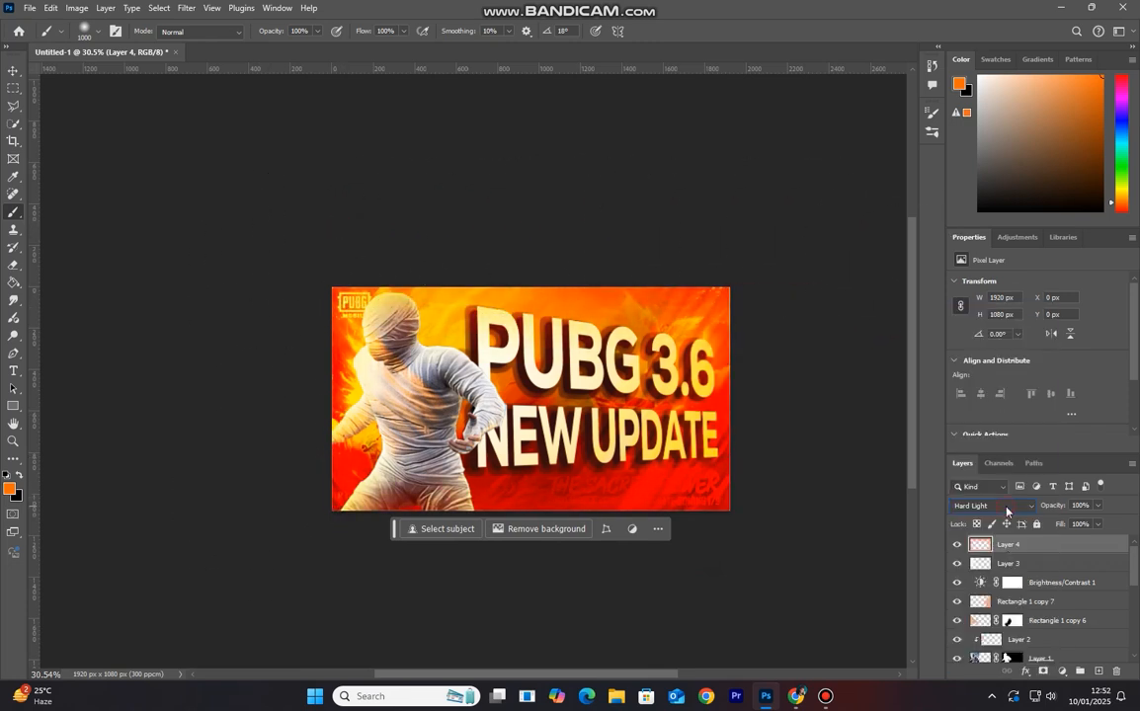
{"action": "left_click", "coordinate": [957, 546]}
{"action": "left_click", "coordinate": [13, 70]}
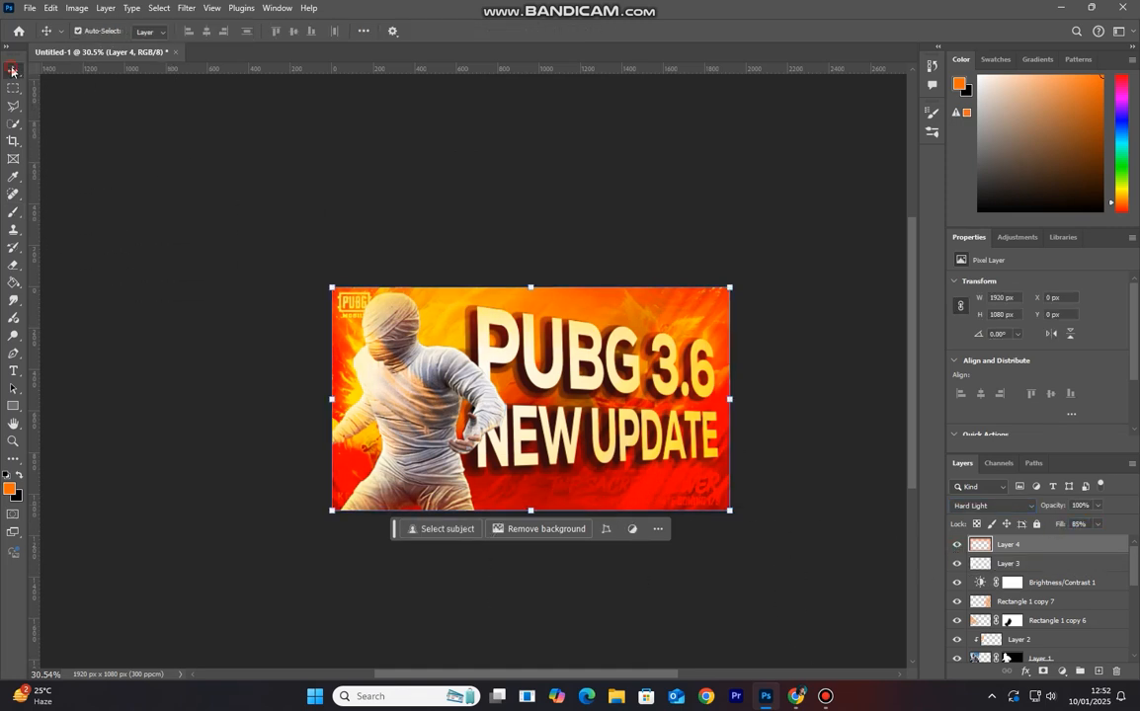
{"action": "scroll", "coordinate": [562, 389], "scroll_direction": "down", "scroll_amount": 1}
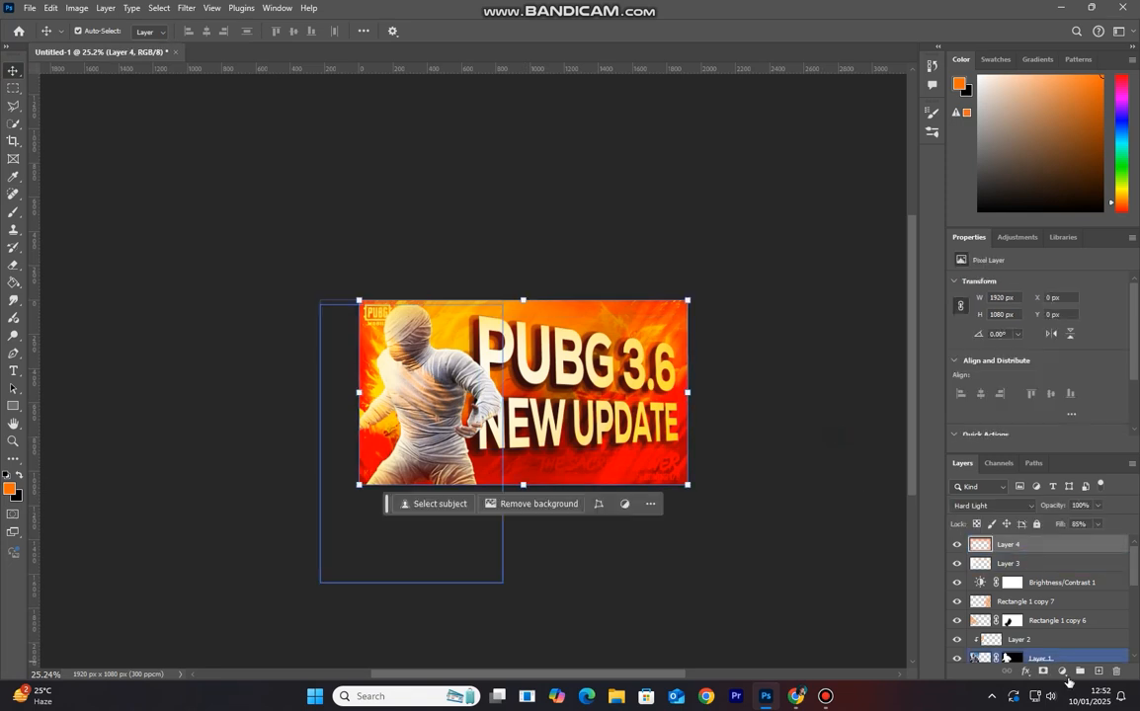
- Add a Color Lookup adjustment layer above the orange glow layer and load the FallColors.look 3D LUT
{"action": "left_click", "coordinate": [1062, 671]}
{"action": "left_click", "coordinate": [1065, 600]}
{"action": "left_click", "coordinate": [1064, 284]}
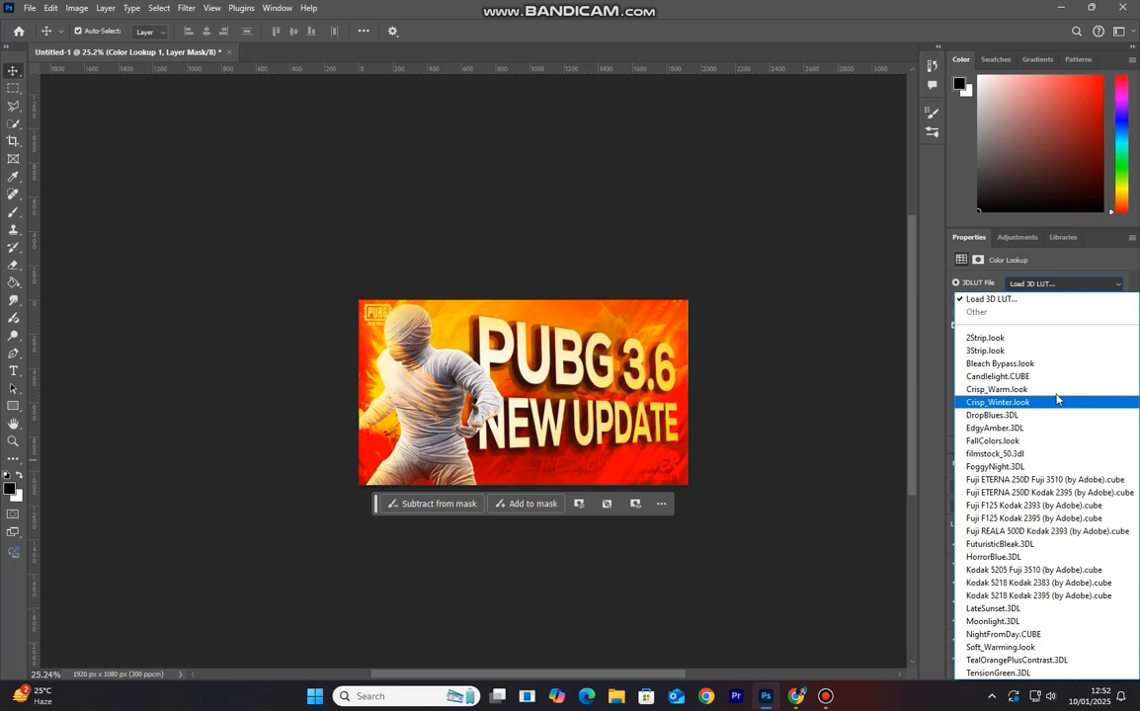
{"action": "left_click", "coordinate": [1028, 441]}
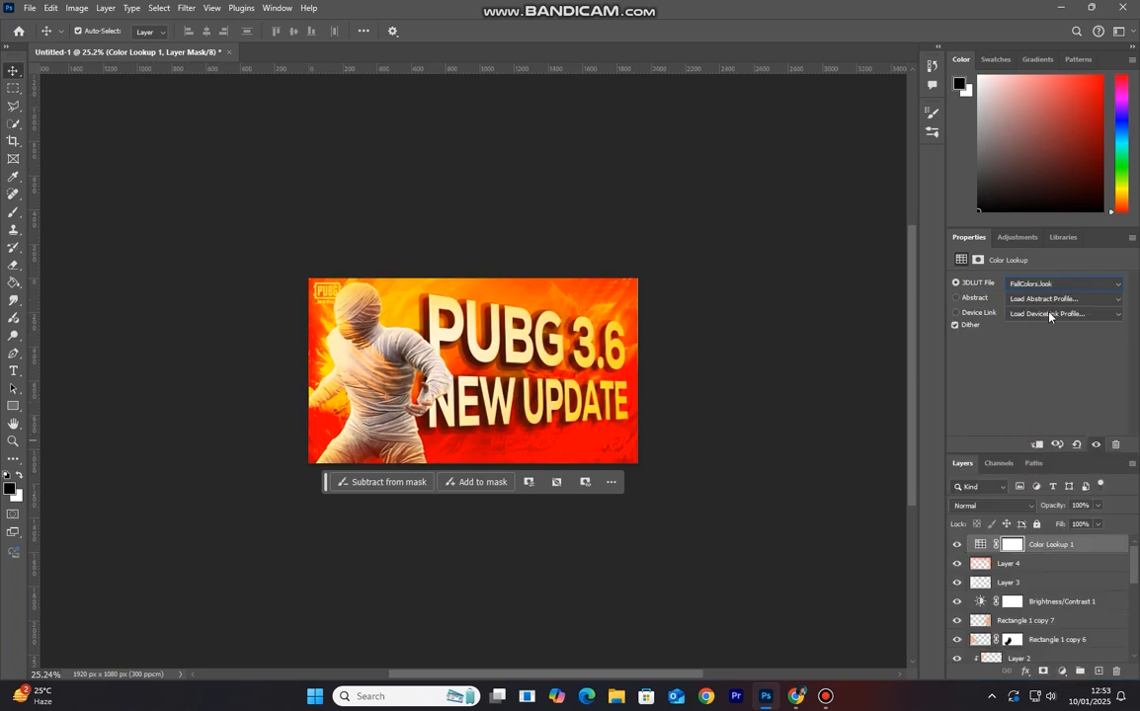
- Try other 3D LUTs on the Color Lookup layer, including HorrorBlue.3DL and TensionGreen.3DL
{"action": "left_click", "coordinate": [1064, 283]}
{"action": "left_click", "coordinate": [1034, 555]}
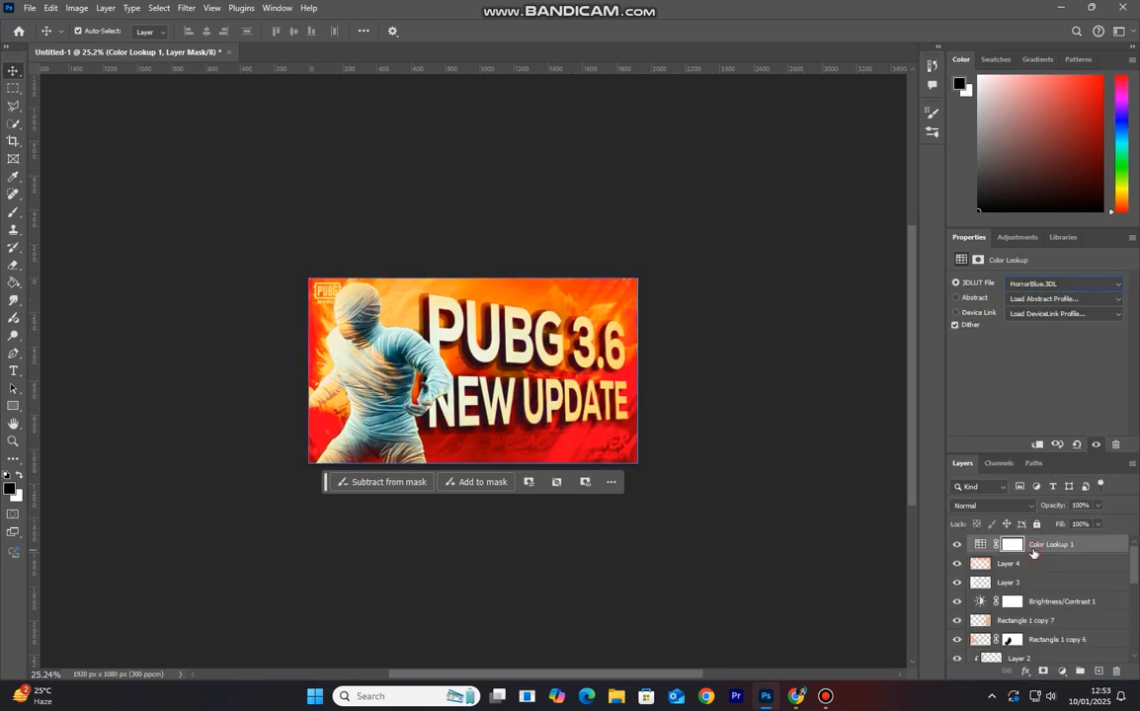
{"action": "left_click", "coordinate": [1051, 285]}
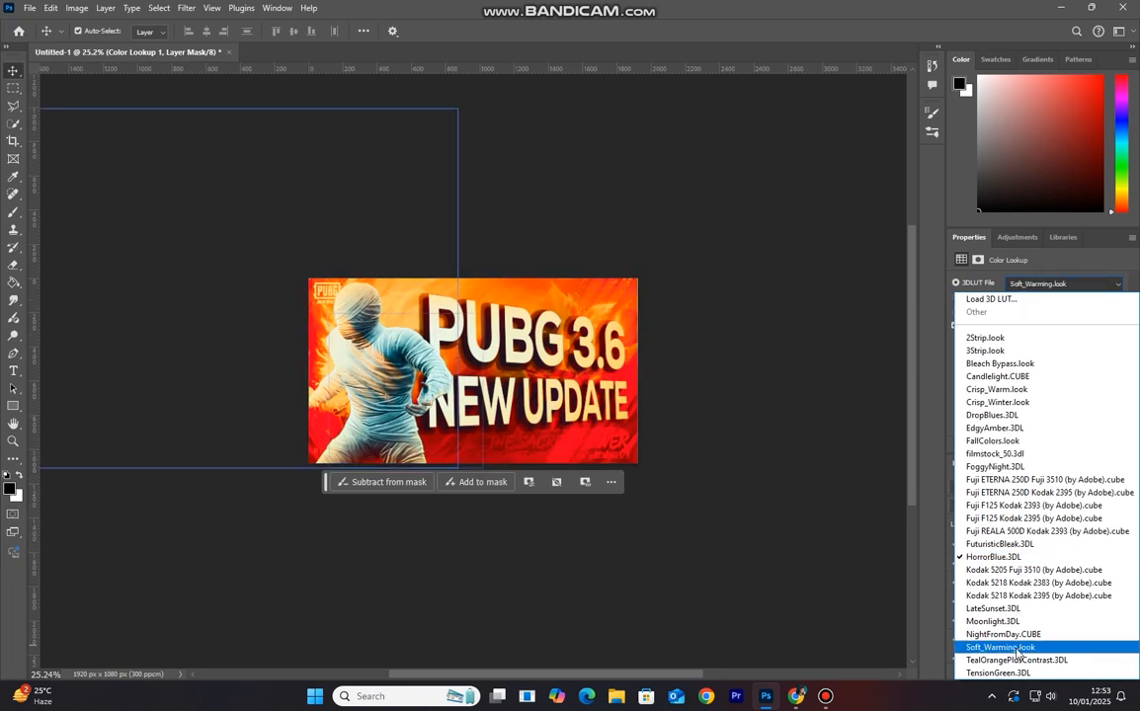
{"action": "left_click", "coordinate": [1018, 628]}
{"action": "left_click", "coordinate": [1062, 283]}
{"action": "left_click", "coordinate": [1015, 673]}
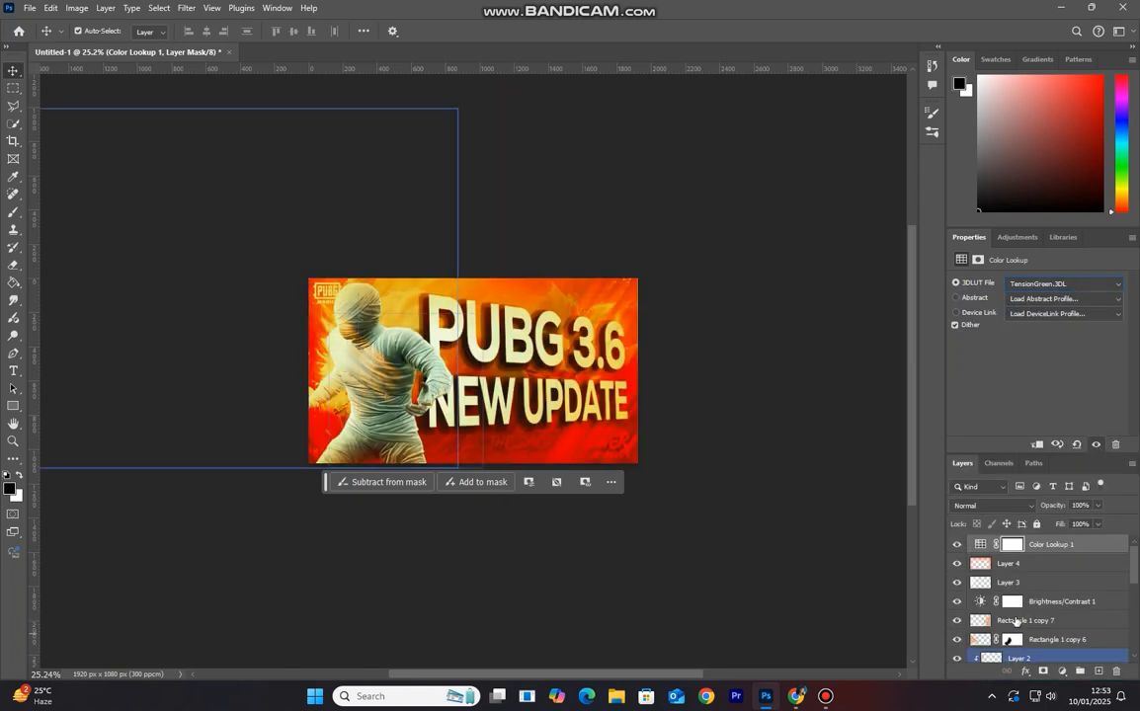
- Set the Color Lookup layer's 3D LUT to Crisp_Warm.look and its opacity to 30%
{"action": "left_click", "coordinate": [1056, 285]}
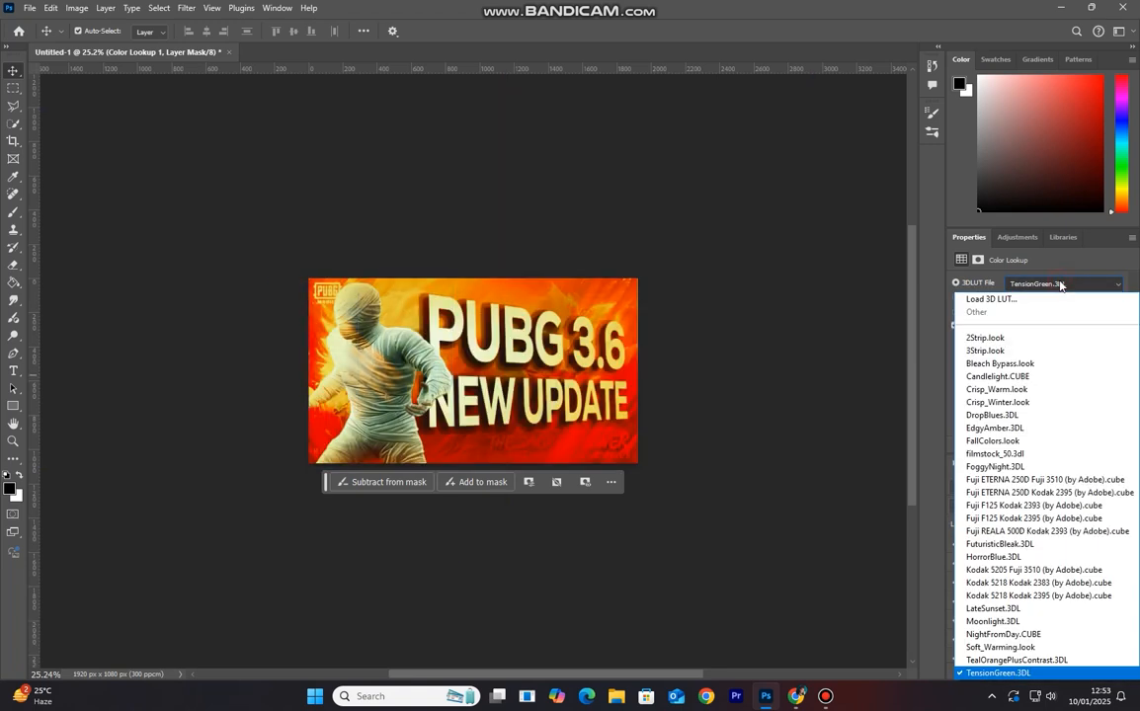
{"action": "left_click", "coordinate": [1028, 390]}
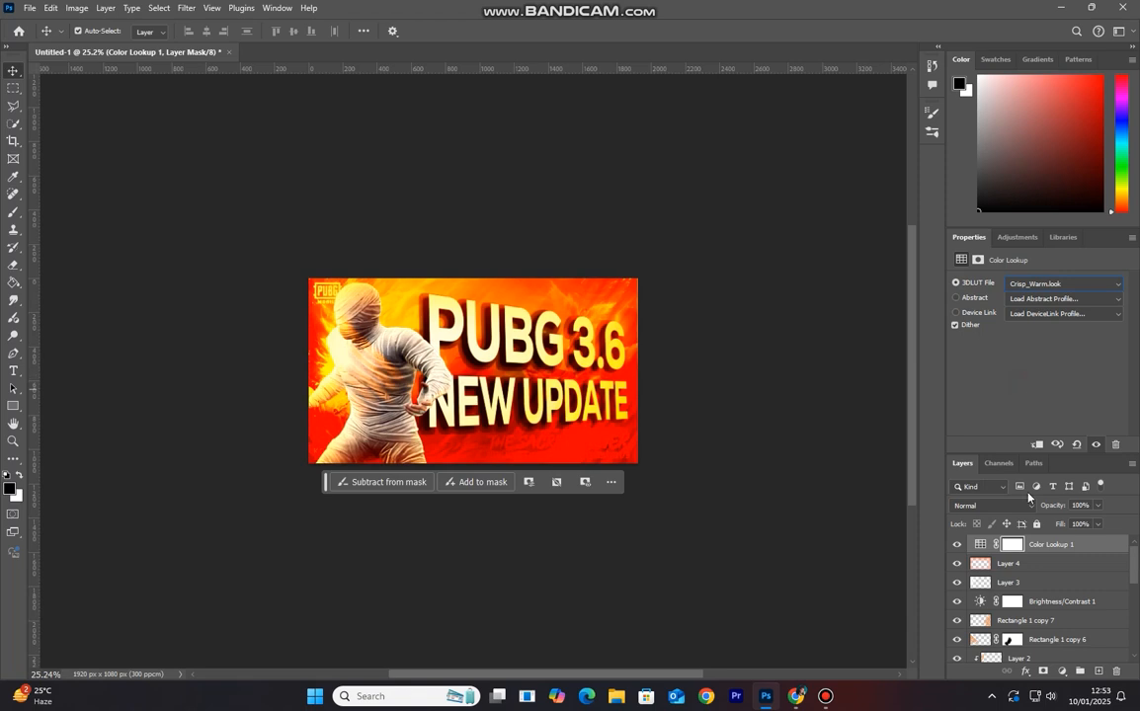
{"action": "left_click_drag", "start_coordinate": [998, 516], "coordinate": [995, 515]}
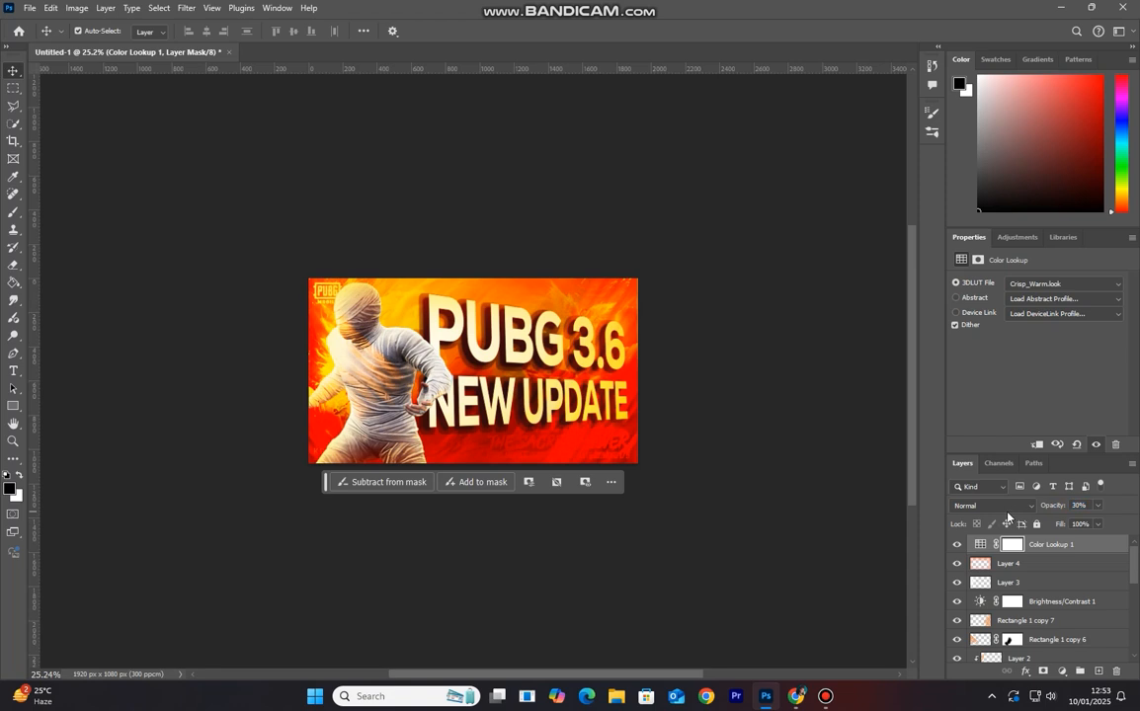
{"action": "left_click", "coordinate": [620, 399]}
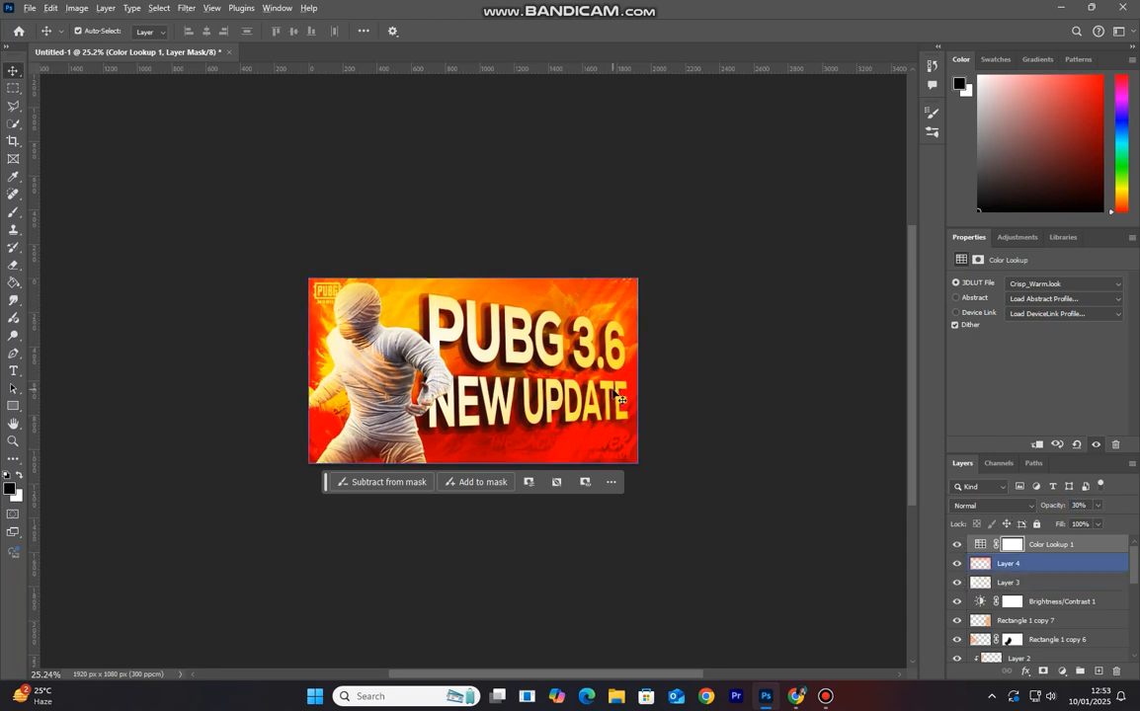
{"action": "scroll", "coordinate": [620, 398], "scroll_direction": "up", "scroll_amount": 3}
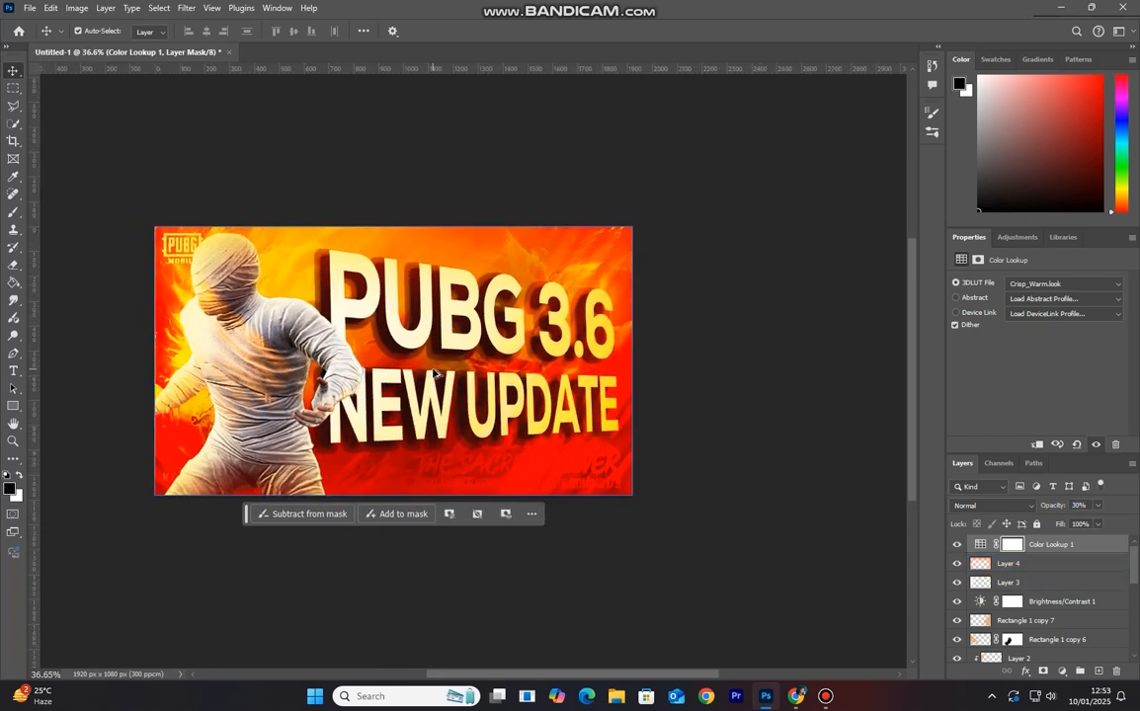
{"action": "scroll", "coordinate": [435, 373], "scroll_direction": "down", "scroll_amount": 3}
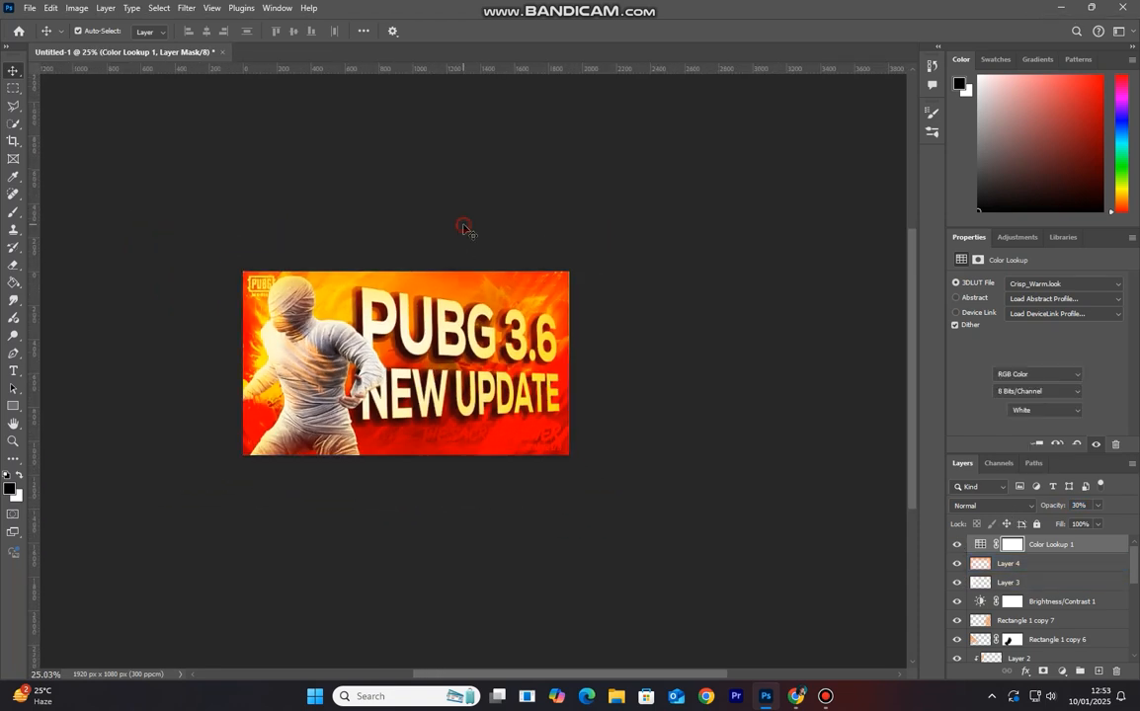
{"action": "left_click", "coordinate": [463, 227]}
{"action": "scroll", "coordinate": [457, 233], "scroll_direction": "up", "scroll_amount": 1}
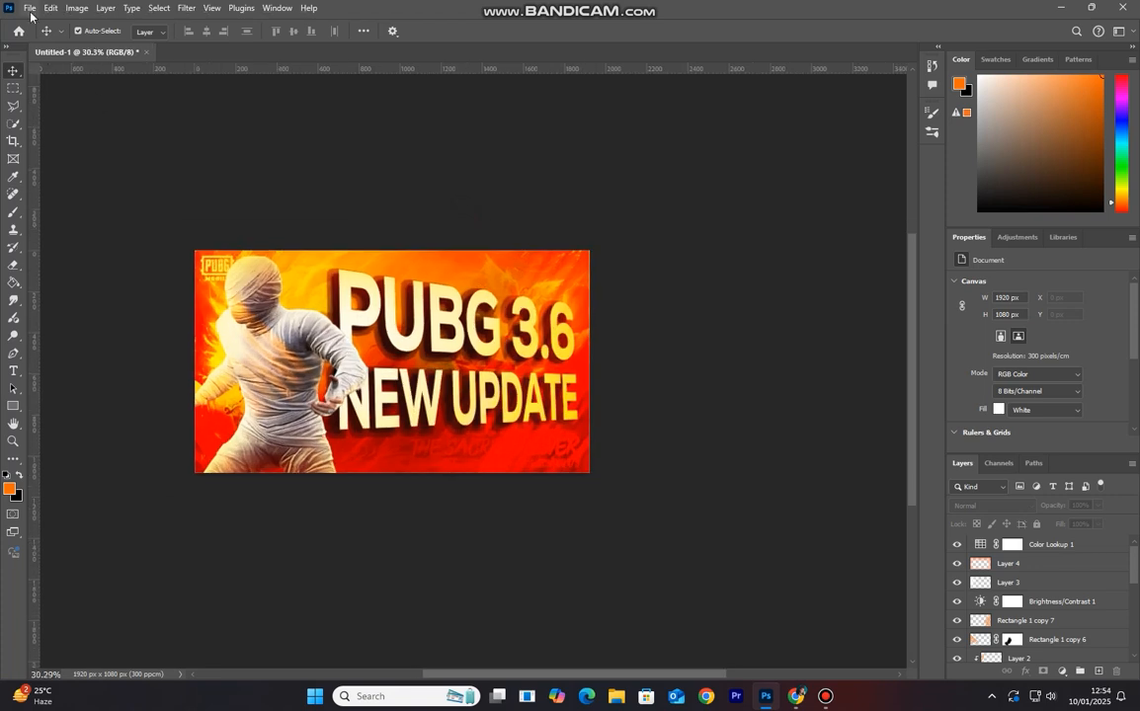
- Open the pngtree live streaming label PNG and place the label in the thumbnail's upper-right corner at about 344 × 141 px
{"action": "key", "text": "ctrl+o"}
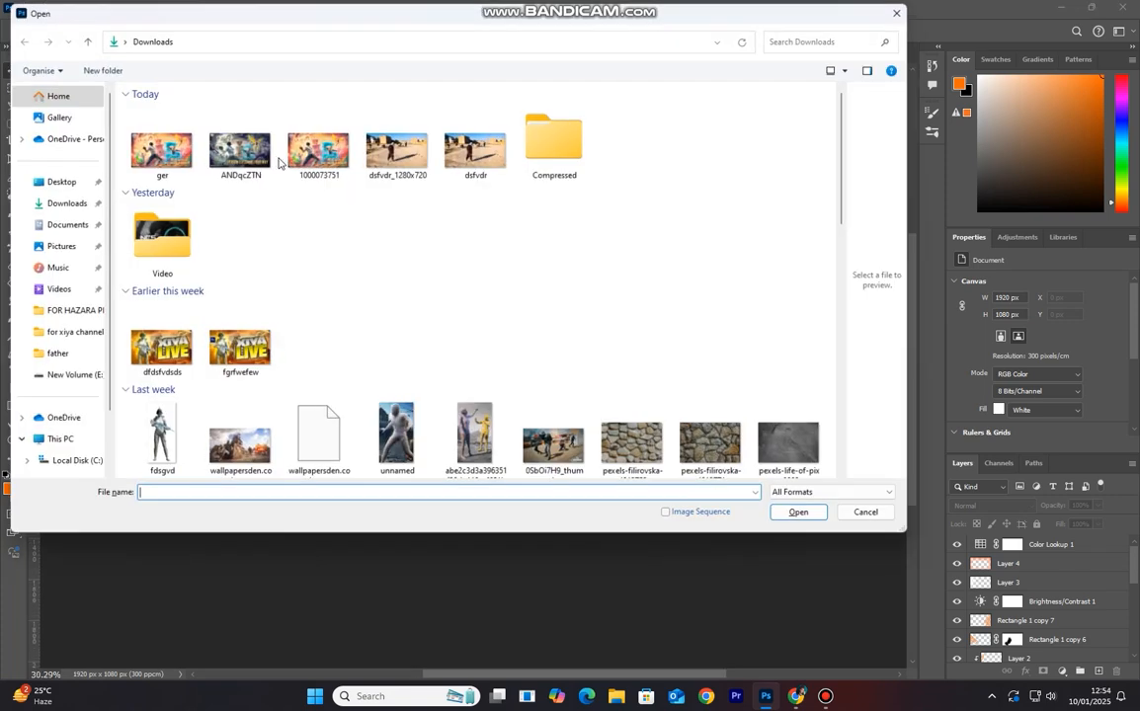
{"action": "scroll", "coordinate": [225, 201], "scroll_direction": "down", "scroll_amount": 10}
{"action": "scroll", "coordinate": [335, 395], "scroll_direction": "up", "scroll_amount": 2}
{"action": "scroll", "coordinate": [336, 395], "scroll_direction": "down", "scroll_amount": 2}
{"action": "left_click", "coordinate": [169, 425]}
{"action": "double_click", "coordinate": [169, 427]}
{"action": "left_click_drag", "start_coordinate": [392, 354], "coordinate": [297, 203]}
{"action": "left_click_drag", "start_coordinate": [527, 284], "coordinate": [553, 270]}
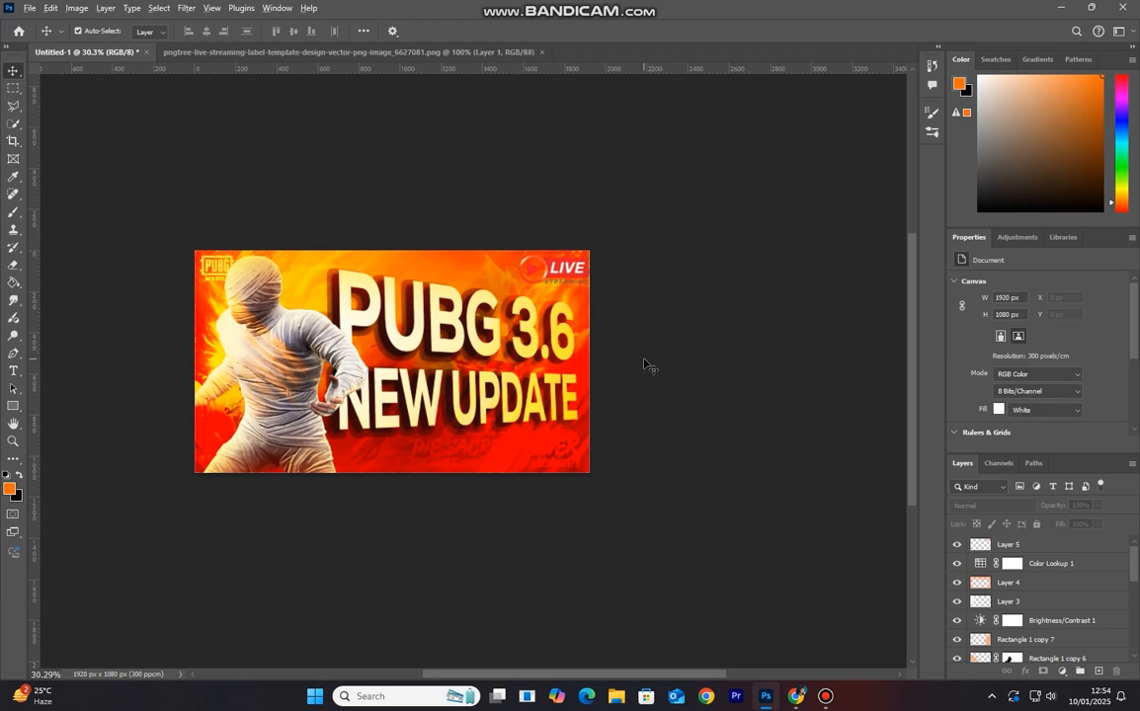
{"action": "scroll", "coordinate": [650, 364], "scroll_direction": "up", "scroll_amount": 1}
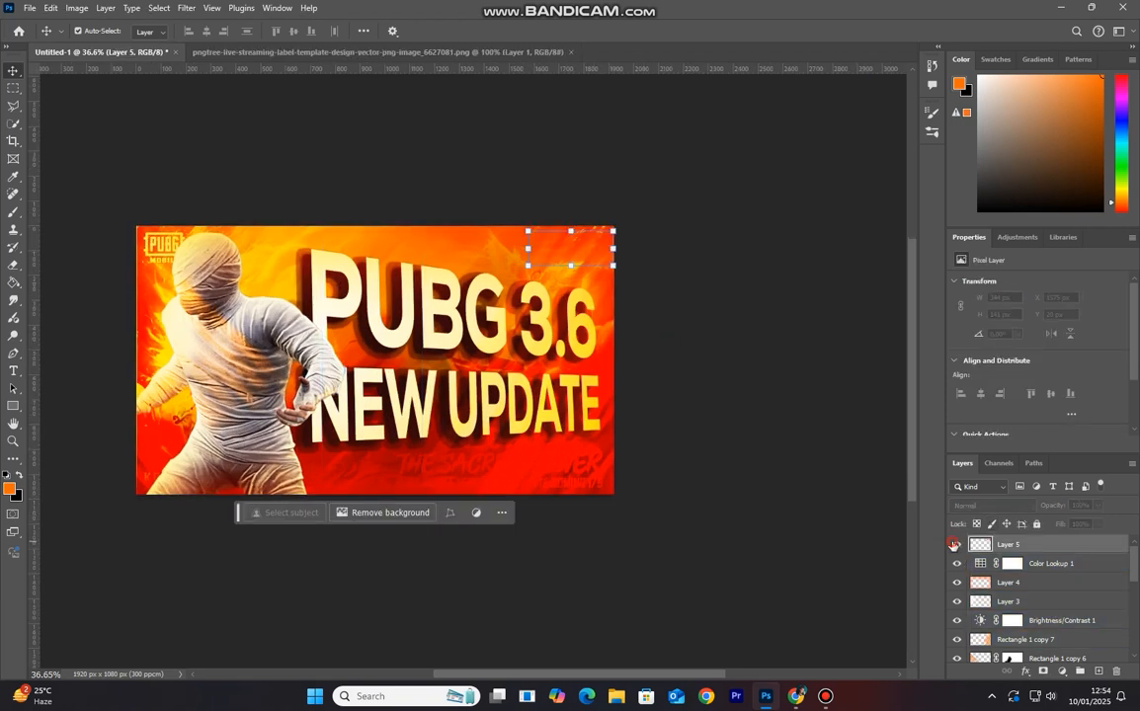
- Try a drop shadow with a distance of 17 px on the LIVE label layer and turn it off
{"action": "double_click", "coordinate": [1077, 545]}
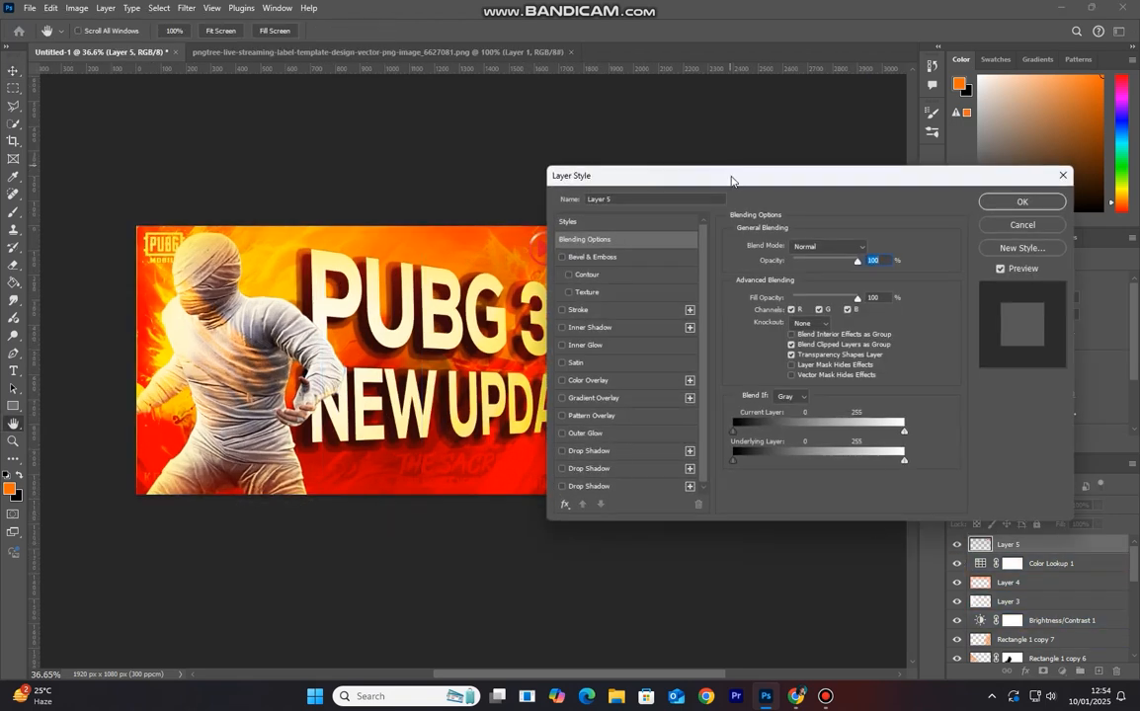
{"action": "left_click_drag", "start_coordinate": [734, 178], "coordinate": [941, 221]}
{"action": "left_click", "coordinate": [825, 494]}
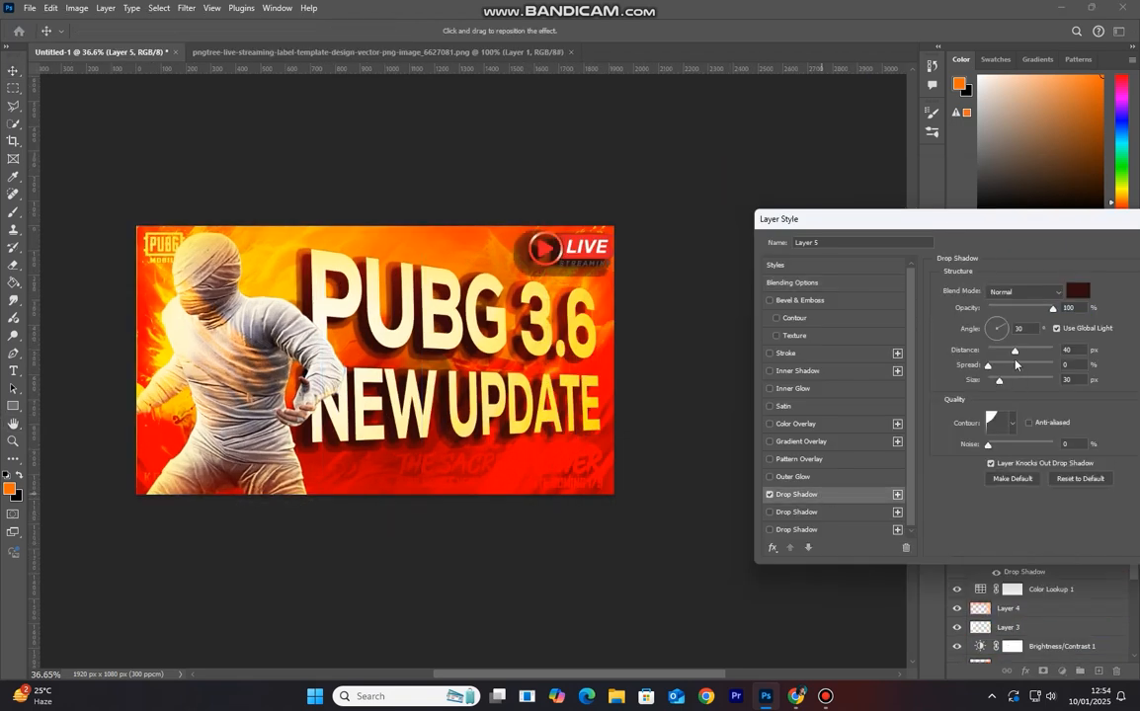
{"action": "mouse_move", "coordinate": [1014, 351]}
{"action": "left_mouse_down"}
{"action": "mouse_move", "coordinate": [990, 367]}
{"action": "mouse_move", "coordinate": [999, 350]}
{"action": "left_mouse_up"}
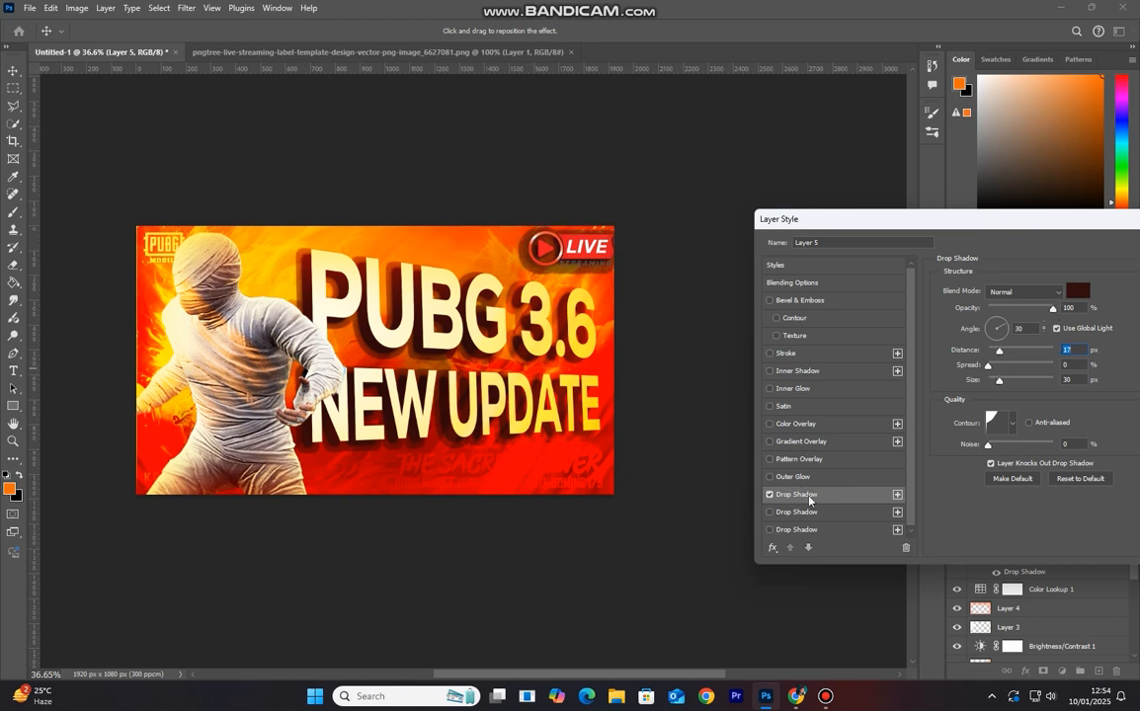
{"action": "left_click", "coordinate": [770, 494]}
- Give the LIVE label a white ffffff outer glow with 86% opacity and a size of 16 px
{"action": "left_click", "coordinate": [810, 478]}
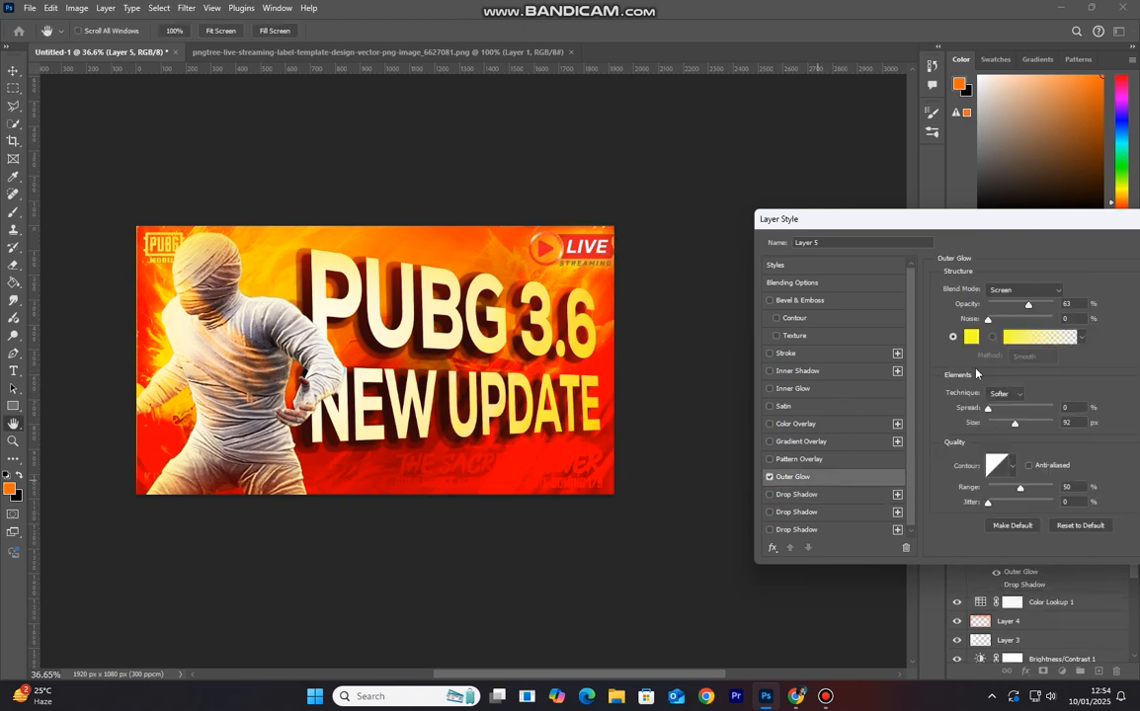
{"action": "left_click", "coordinate": [972, 339]}
{"action": "left_click_drag", "start_coordinate": [677, 359], "coordinate": [518, 210]}
{"action": "left_click_drag", "start_coordinate": [740, 227], "coordinate": [874, 249]}
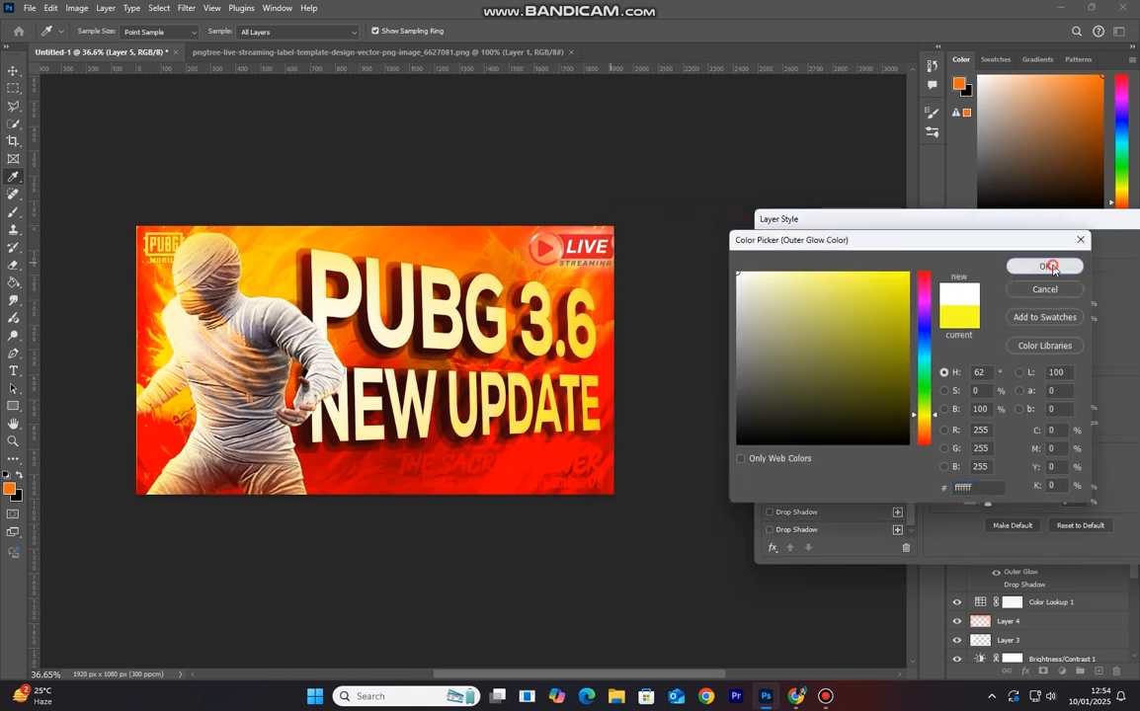
{"action": "left_click", "coordinate": [1038, 265]}
{"action": "left_click_drag", "start_coordinate": [1028, 307], "coordinate": [1044, 305]}
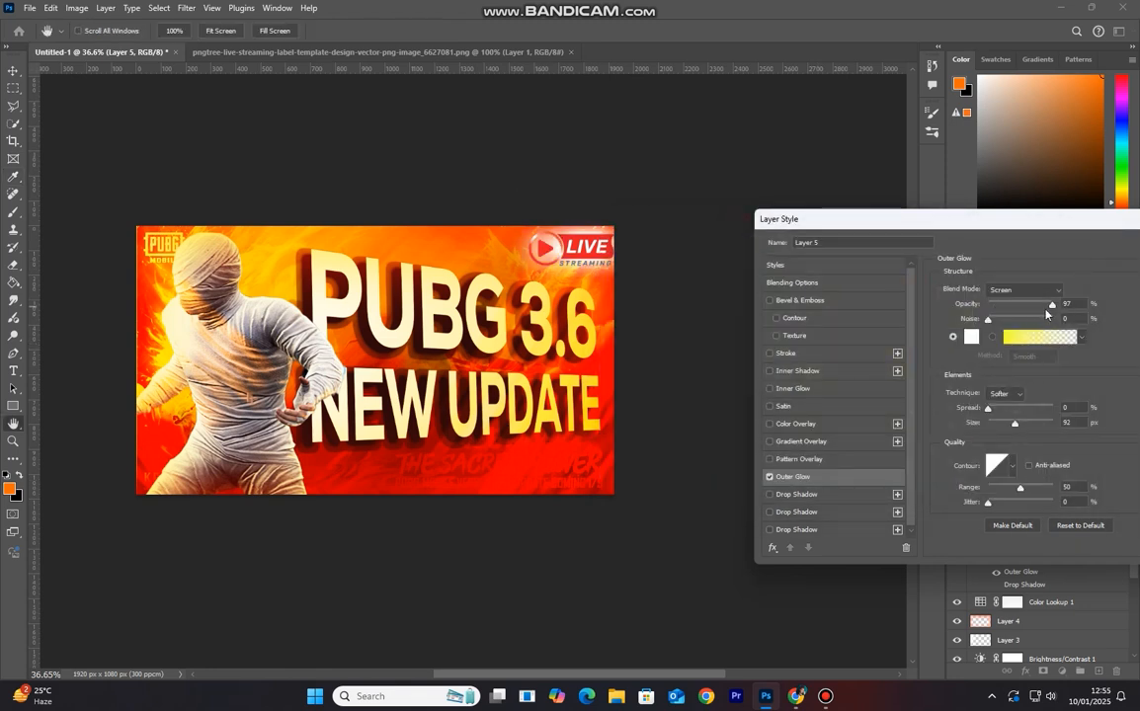
{"action": "left_click_drag", "start_coordinate": [1015, 425], "coordinate": [998, 430]}
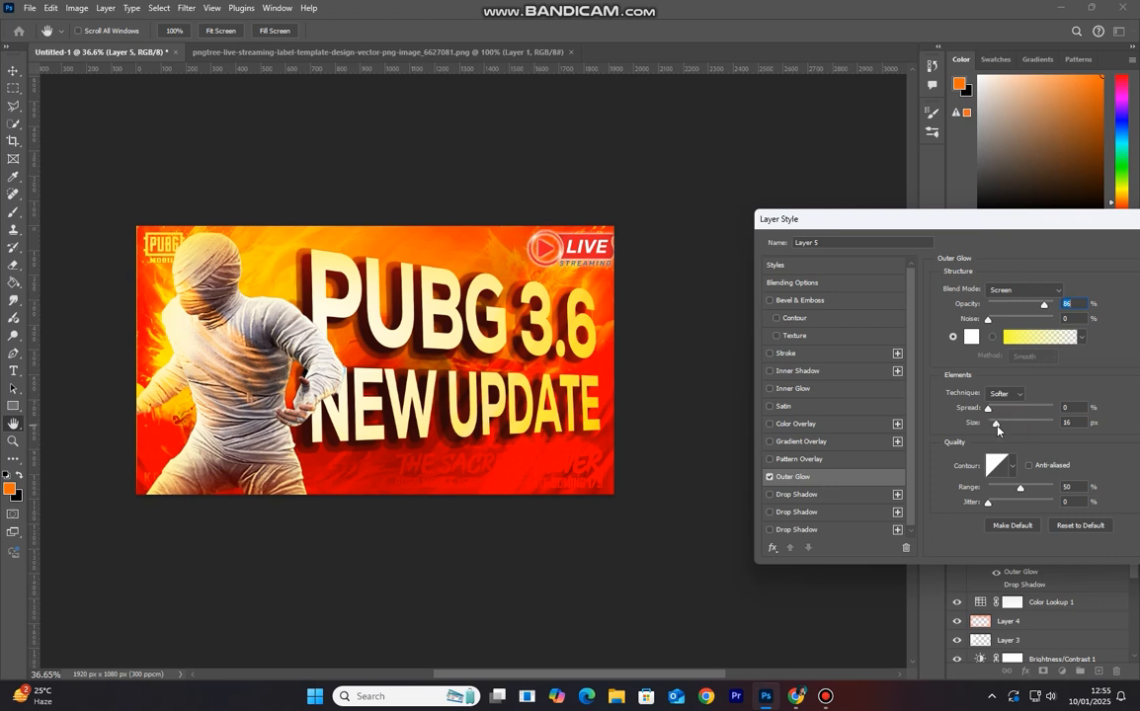
{"action": "left_click", "coordinate": [998, 421]}
{"action": "left_click_drag", "start_coordinate": [1046, 224], "coordinate": [915, 229]}
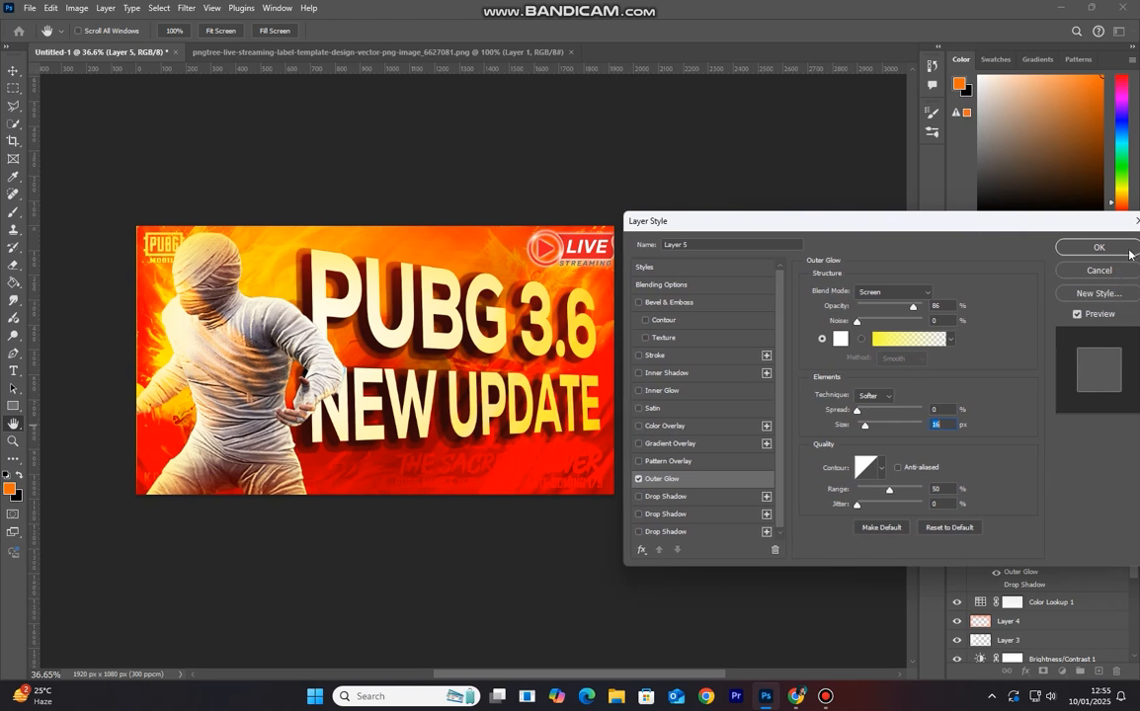
{"action": "left_click", "coordinate": [1097, 248]}
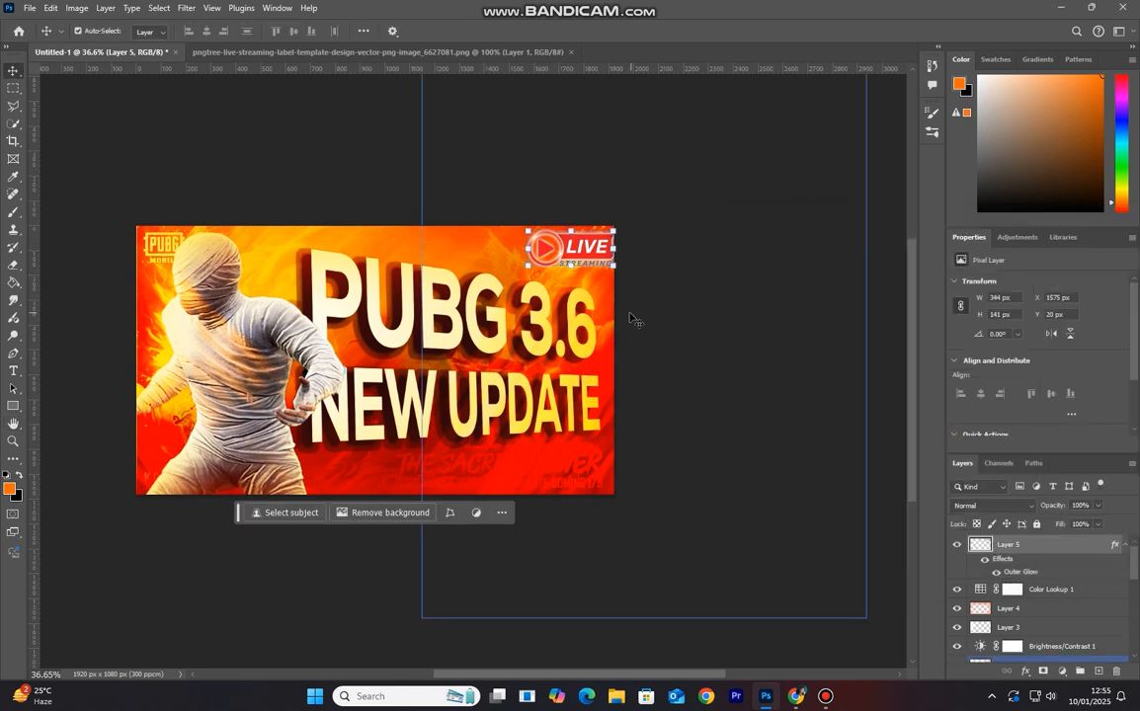
{"action": "scroll", "coordinate": [598, 267], "scroll_direction": "up", "scroll_amount": 2}
{"action": "scroll", "coordinate": [597, 266], "scroll_direction": "up", "scroll_amount": 1}
{"action": "scroll", "coordinate": [289, 381], "scroll_direction": "down", "scroll_amount": 2}
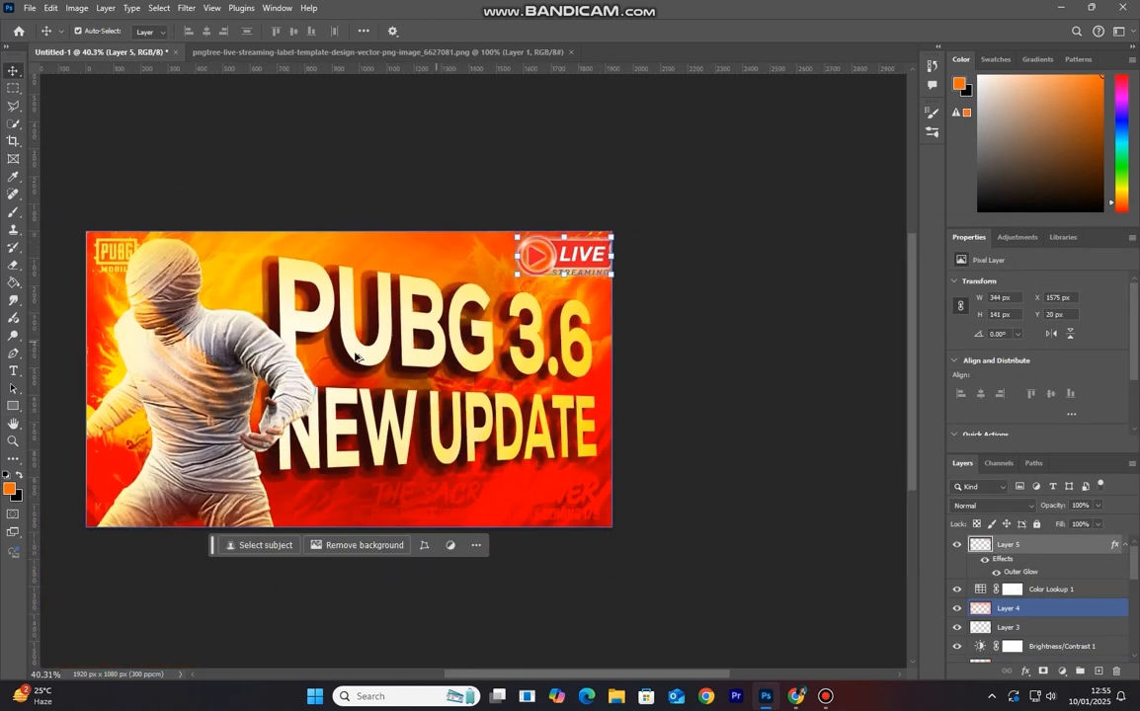
{"action": "scroll", "coordinate": [289, 381], "scroll_direction": "down", "scroll_amount": 1}
{"action": "scroll", "coordinate": [297, 384], "scroll_direction": "up", "scroll_amount": 1}
{"action": "scroll", "coordinate": [301, 386], "scroll_direction": "down", "scroll_amount": 1}
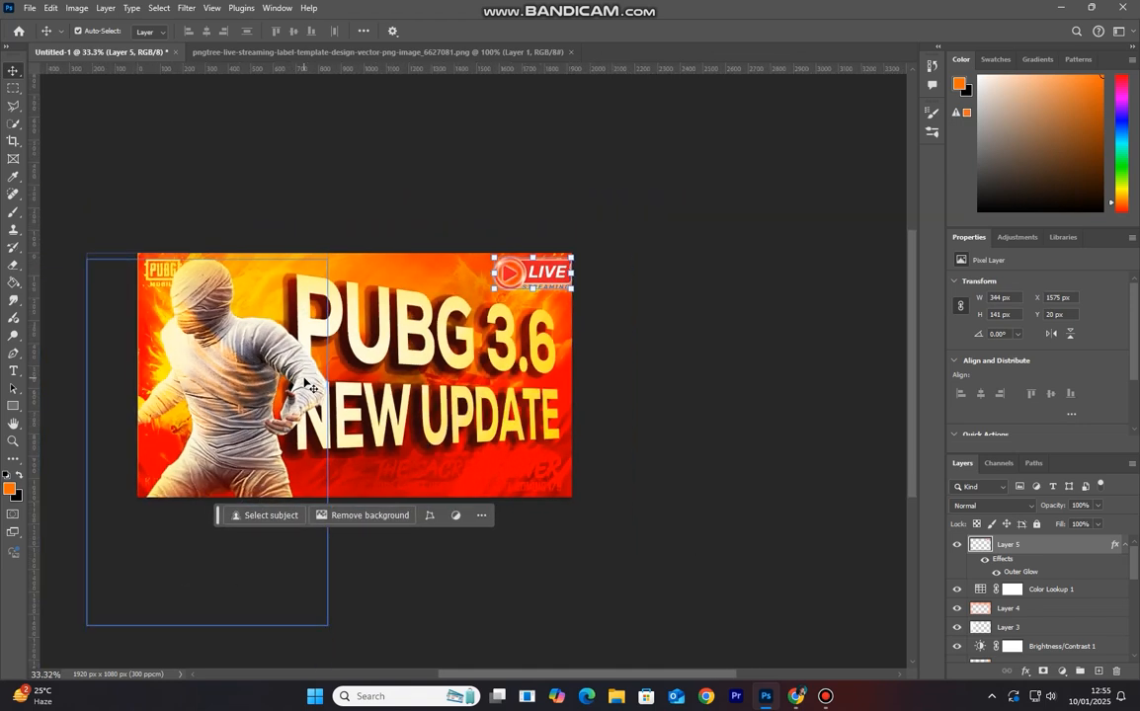